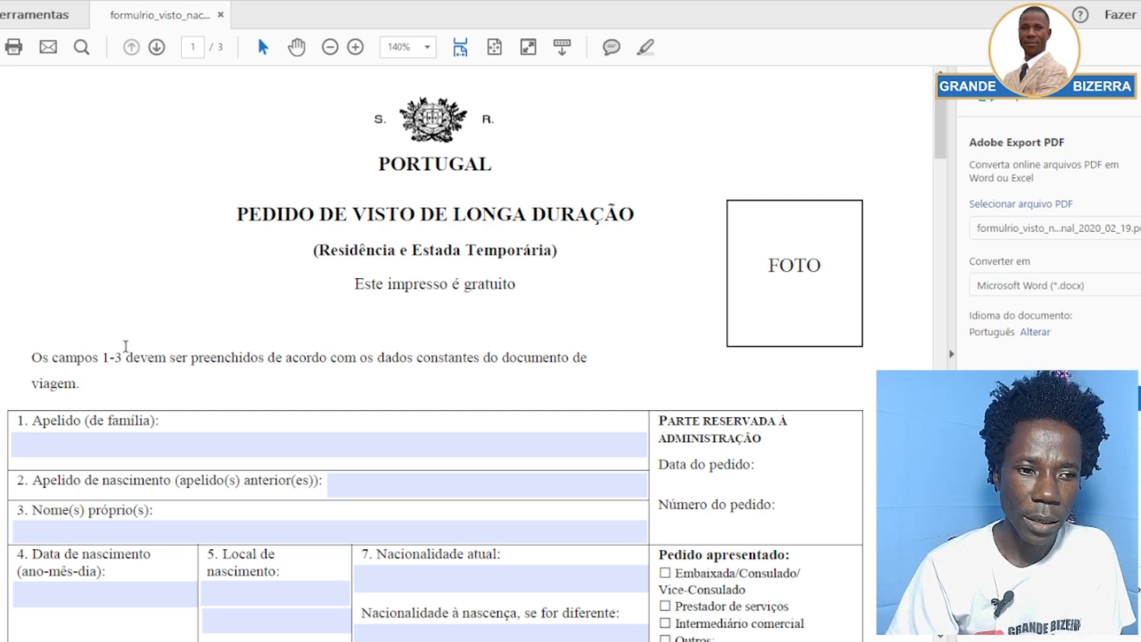
pyautogui.scroll(-1, 128, 349)
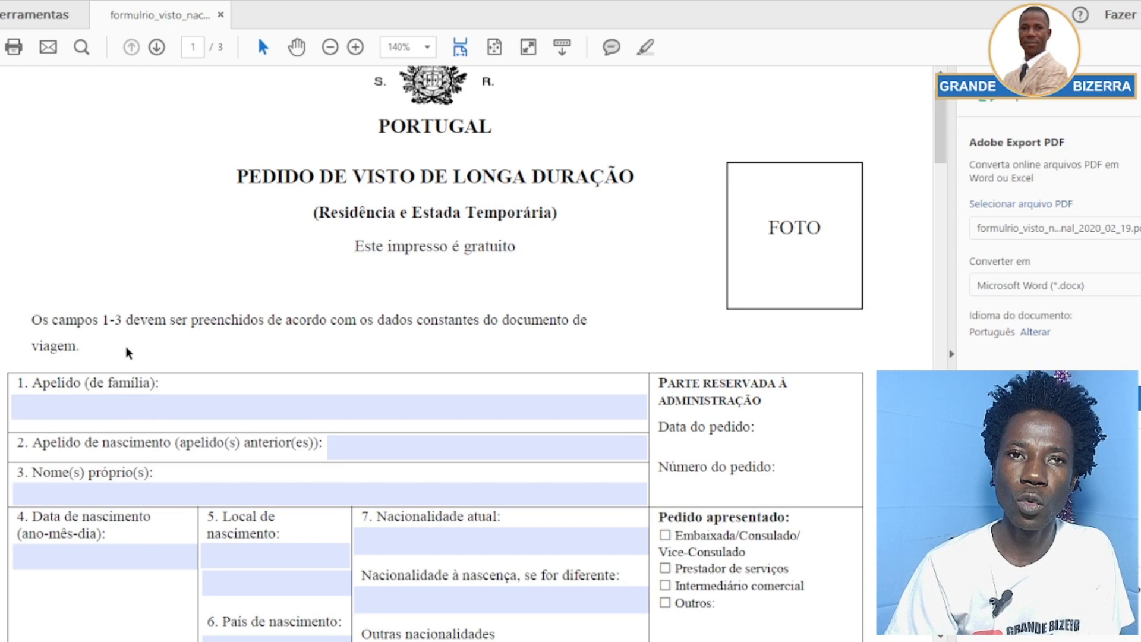
pyautogui.scroll(-1, 126, 346)
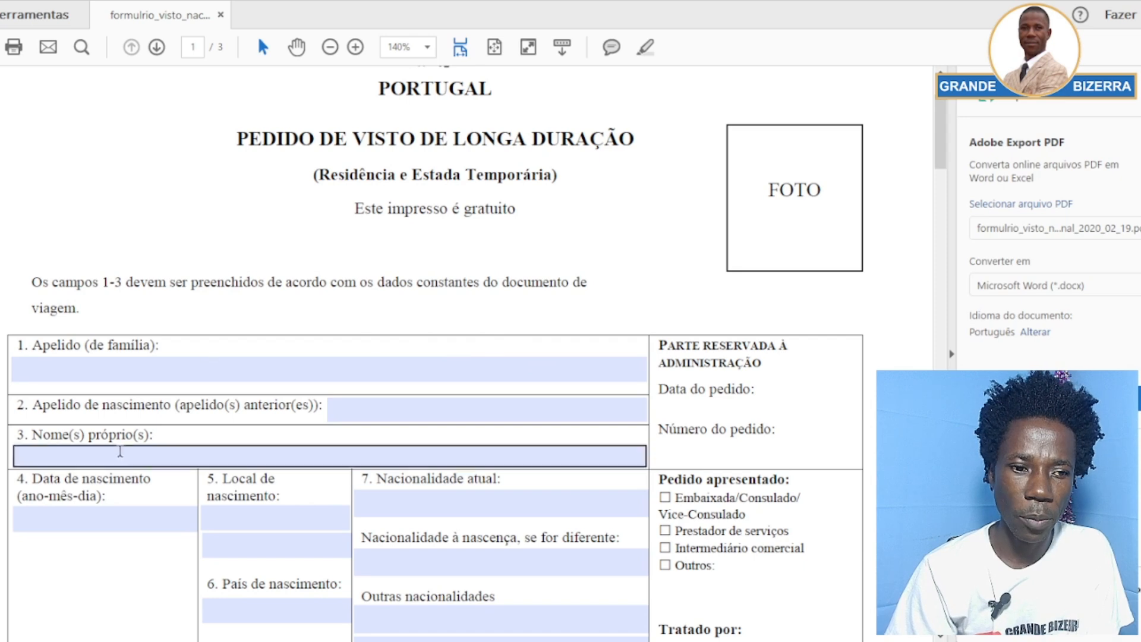
pyautogui.scroll(-3, 507, 338)
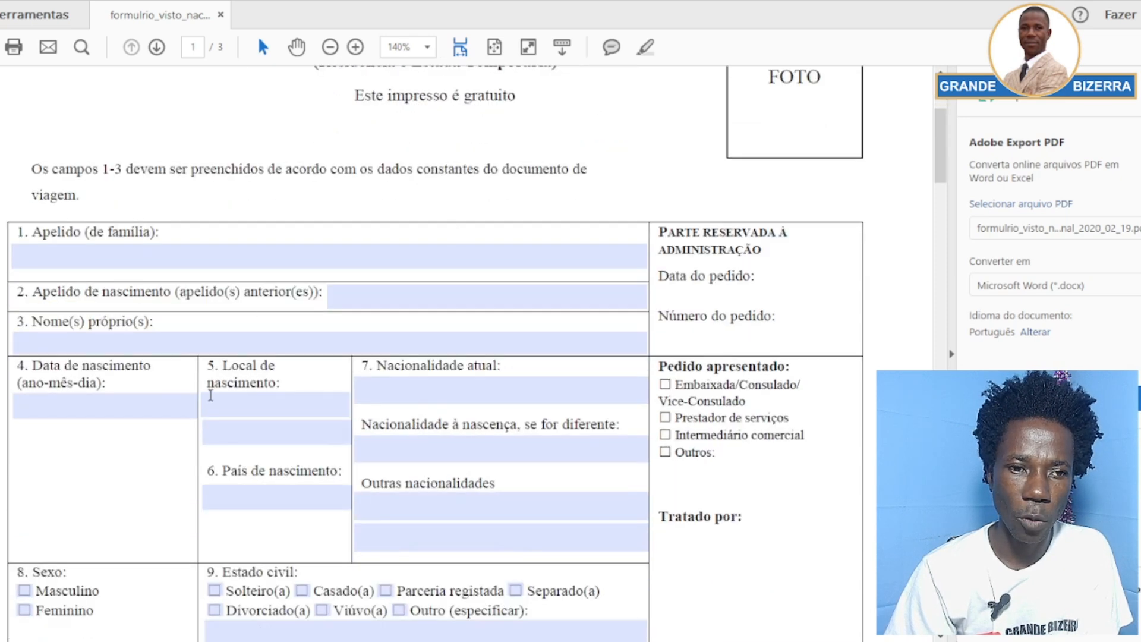
pyautogui.scroll(1, 441, 463)
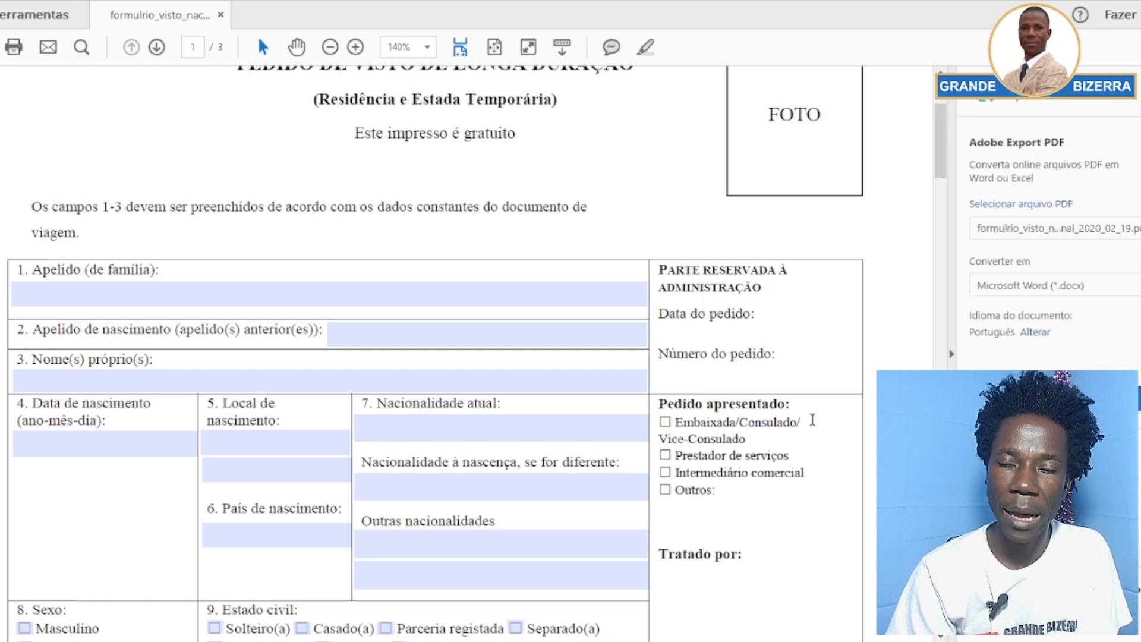
pyautogui.scroll(3, 813, 428)
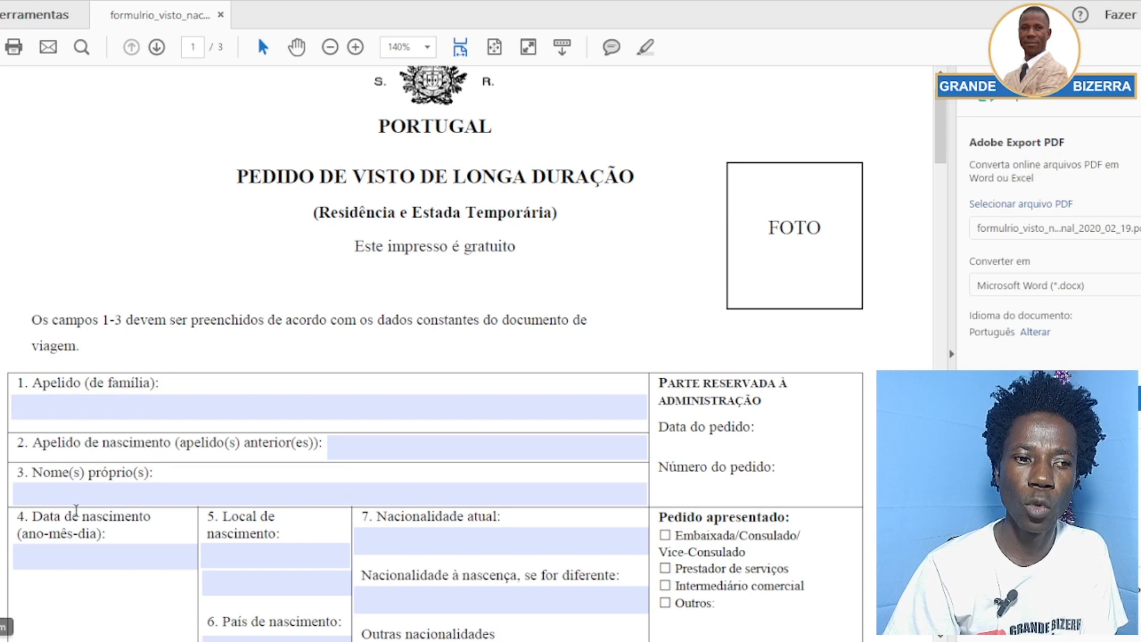
# Type the applicant's full given names into field 3, Nome(s) próprio(s)
pyautogui.click(146, 498)
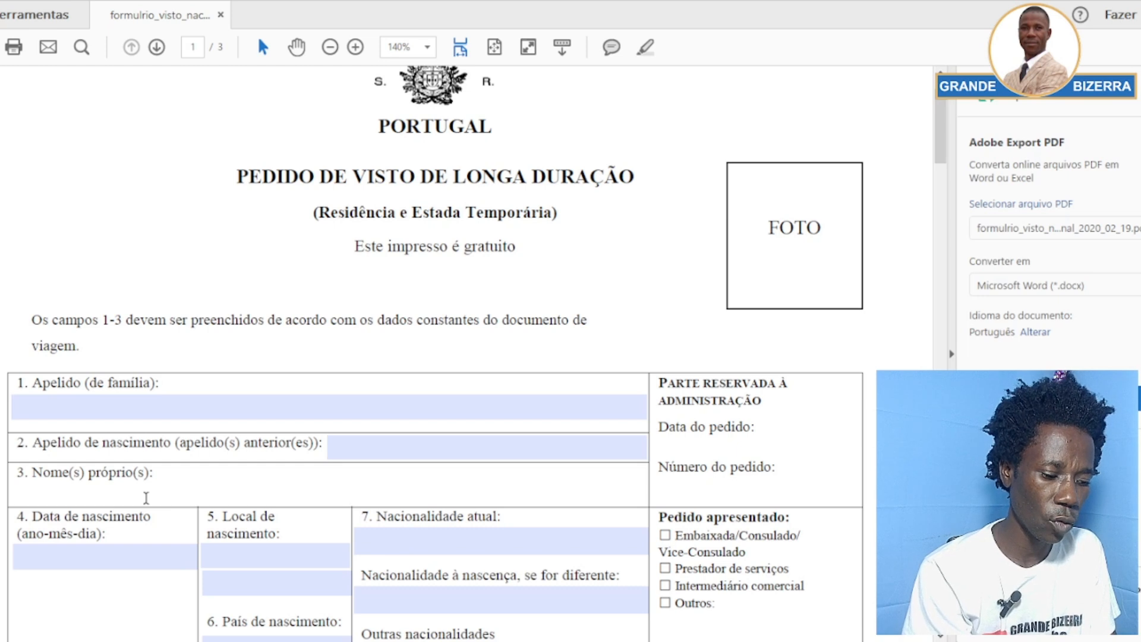
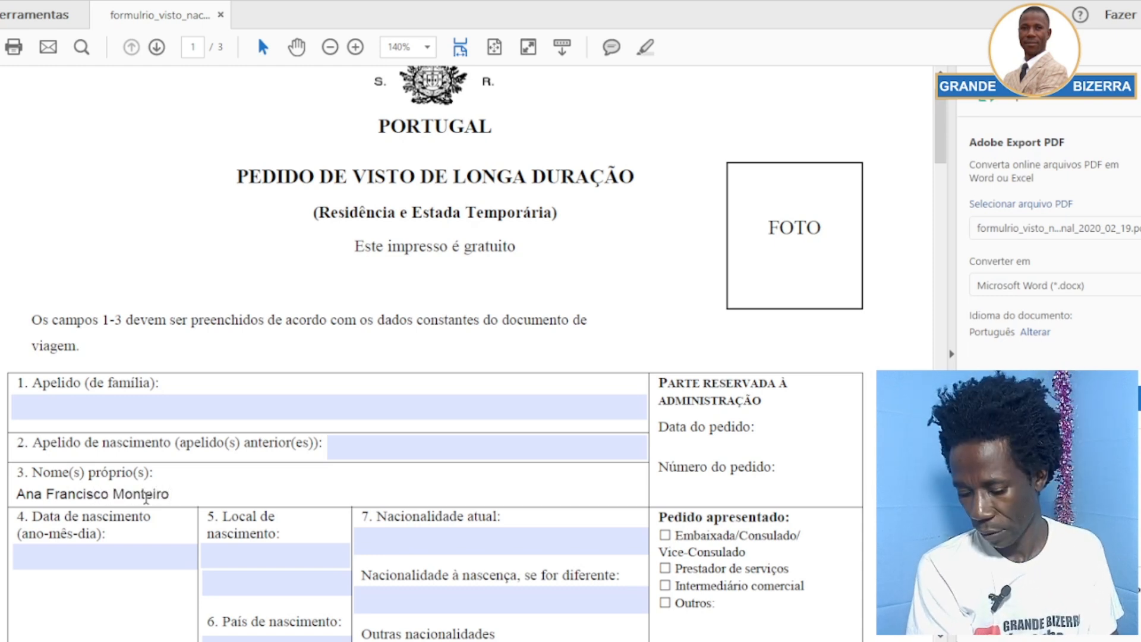
pyautogui.click(95, 443)
pyautogui.click(41, 498)
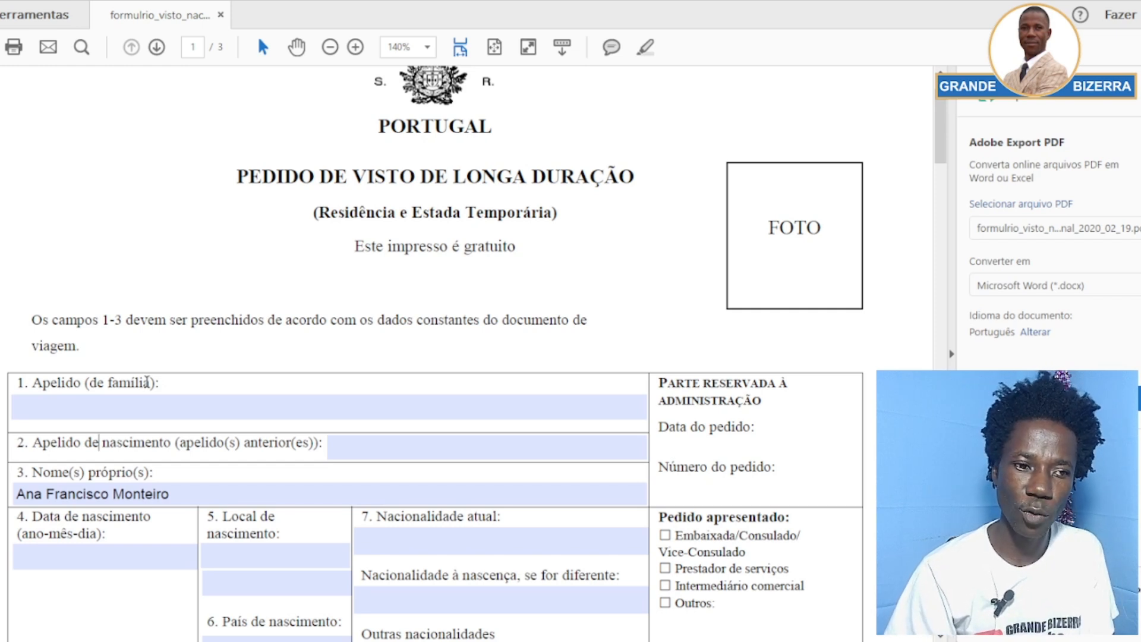
pyautogui.click(213, 404)
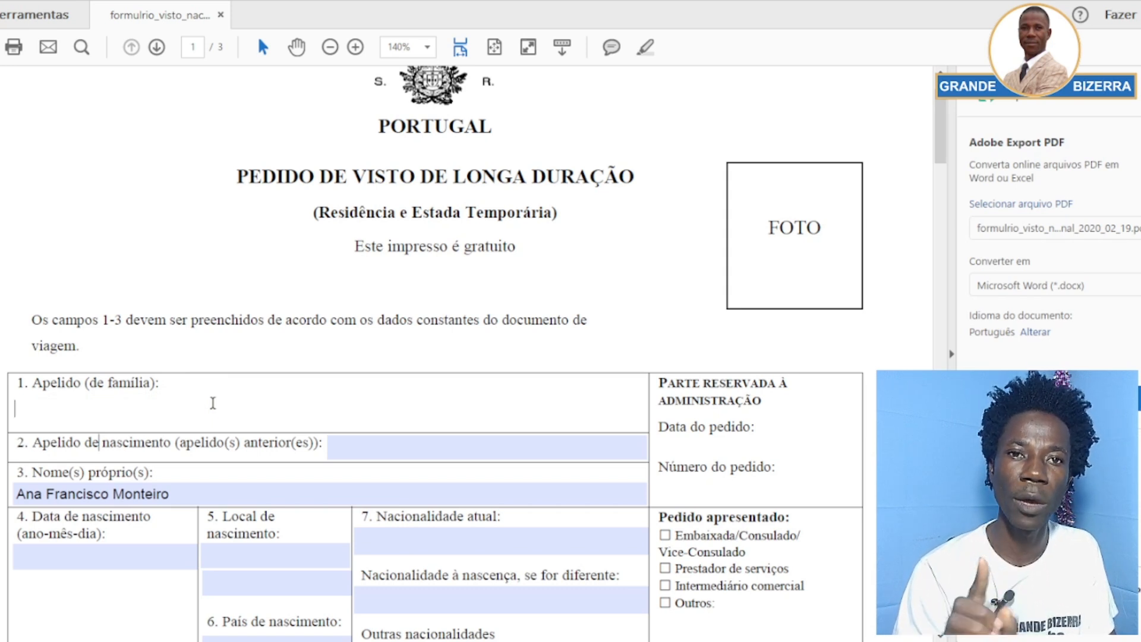
# Enter the applicant's surname in field 1, Apelido (de família), and commit it
pyautogui.write('M')
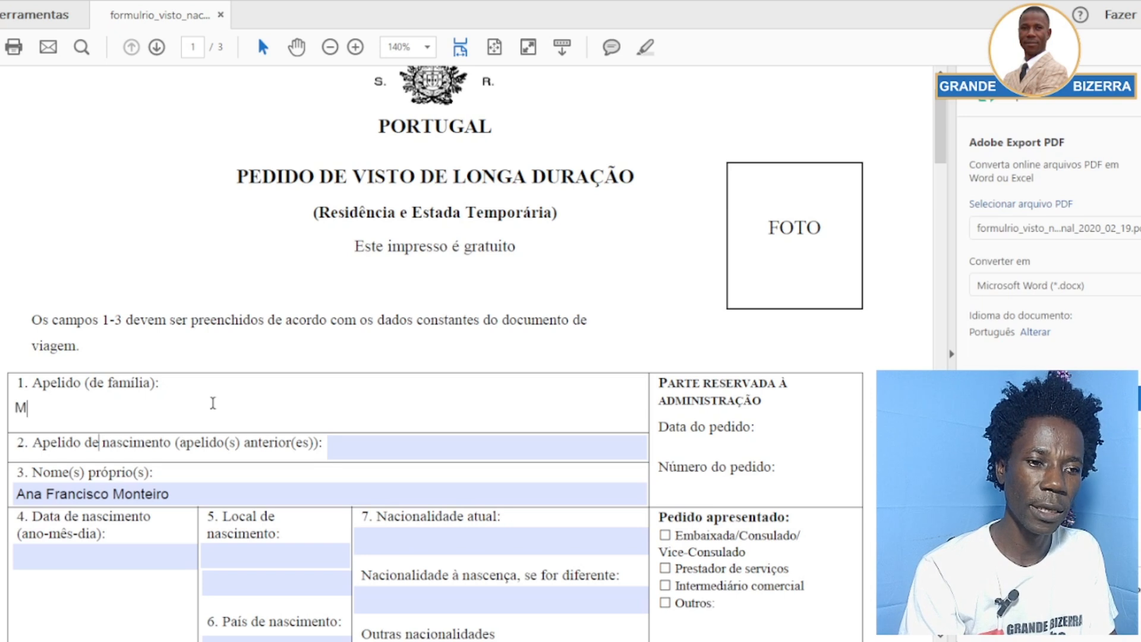
pyautogui.write('onteiro')
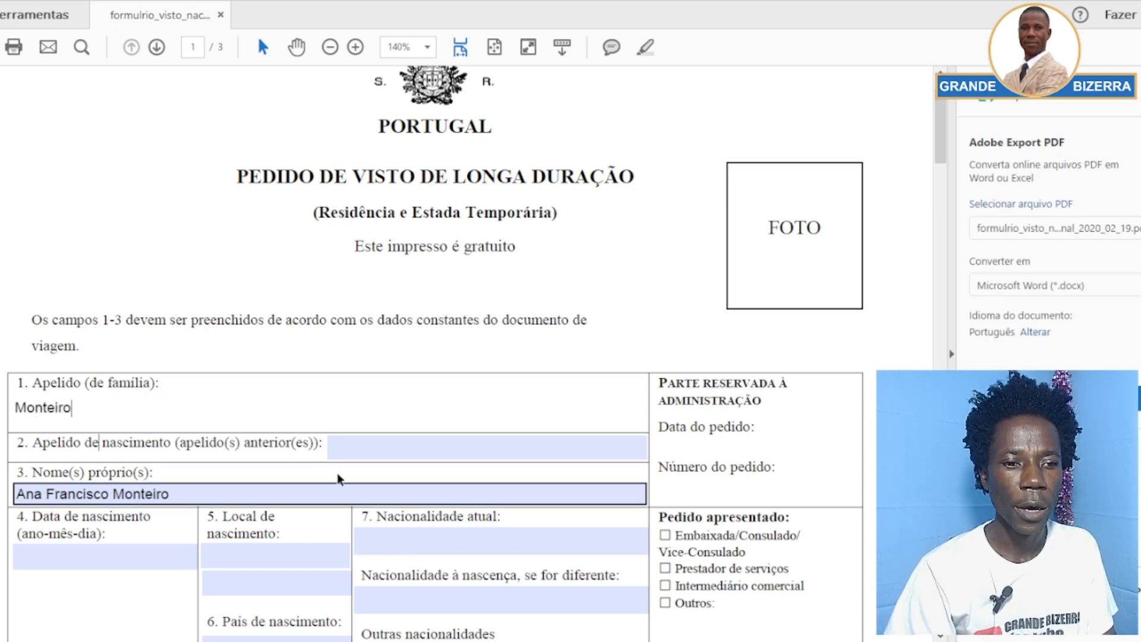
pyautogui.click(279, 457)
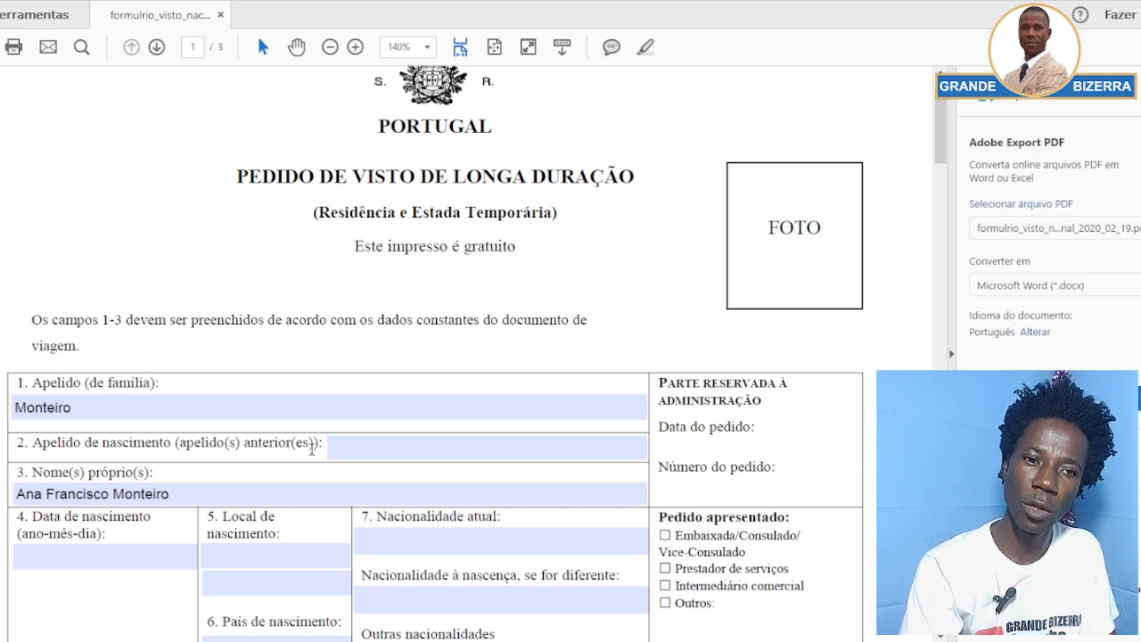
# Enter the same surname as birth surname in field 2, Apelido de nascimento
pyautogui.click(368, 452)
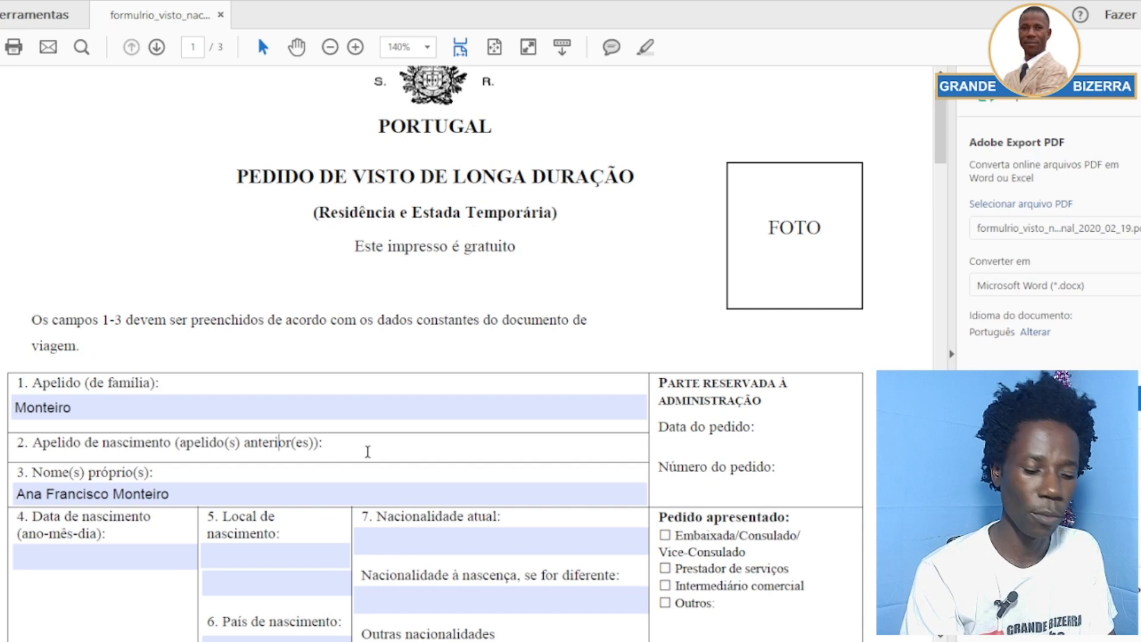
pyautogui.write('Montei')
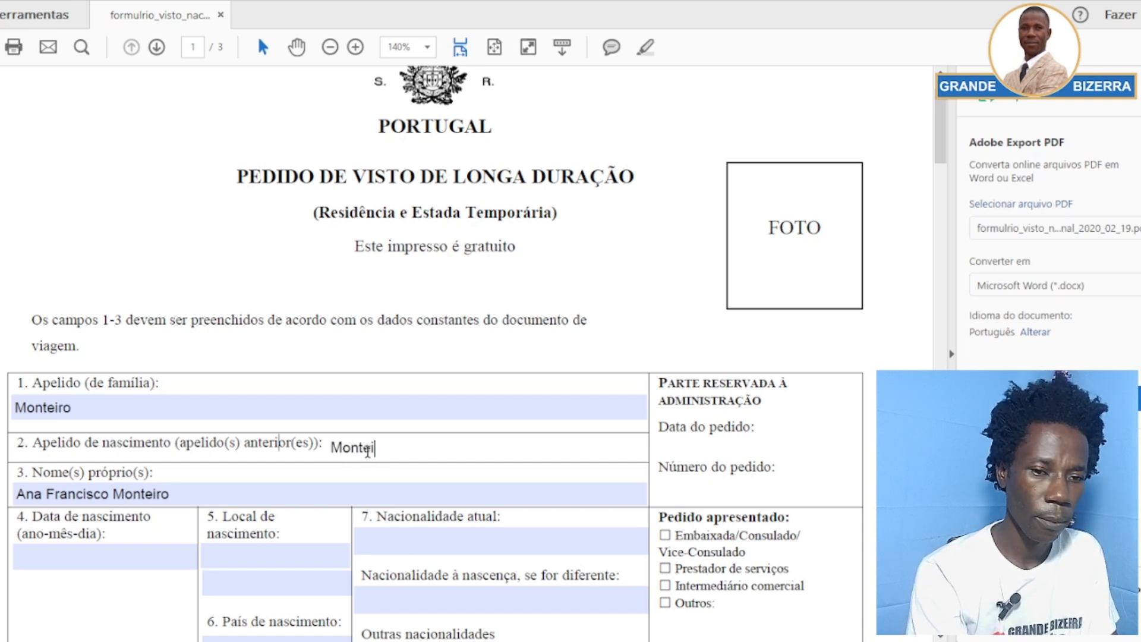
pyautogui.write('ro')
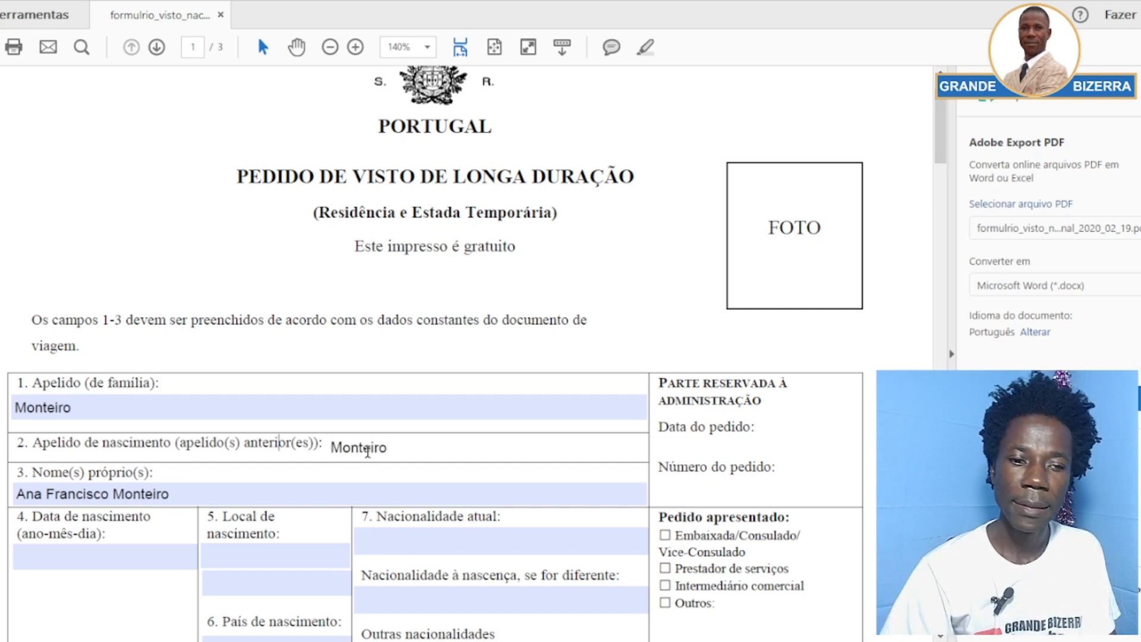
pyautogui.click(395, 354)
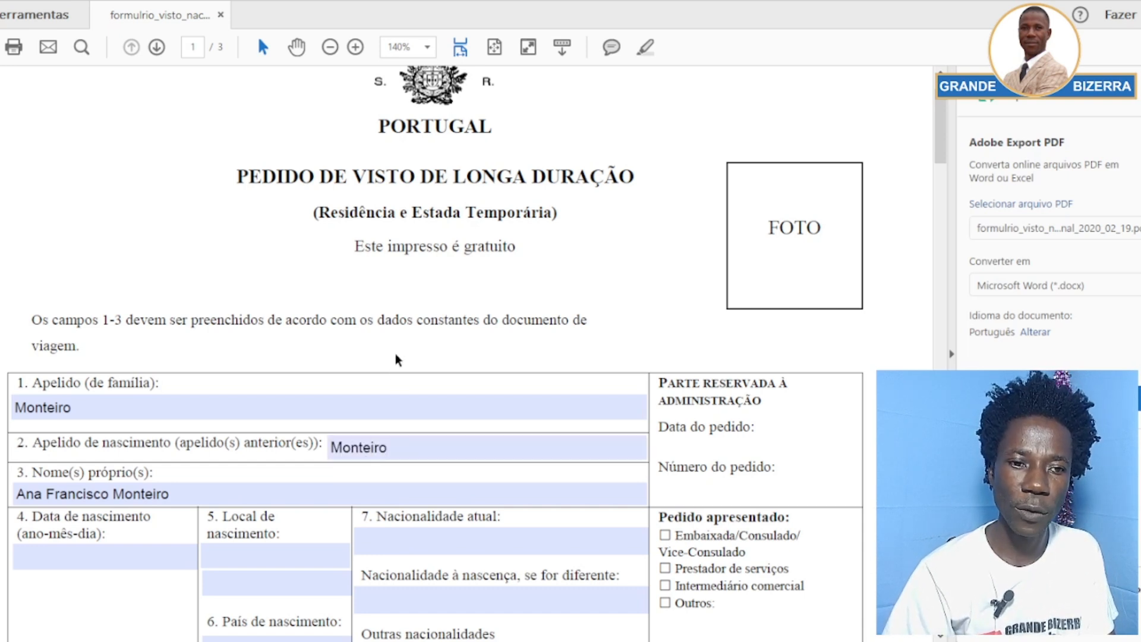
pyautogui.click(65, 399)
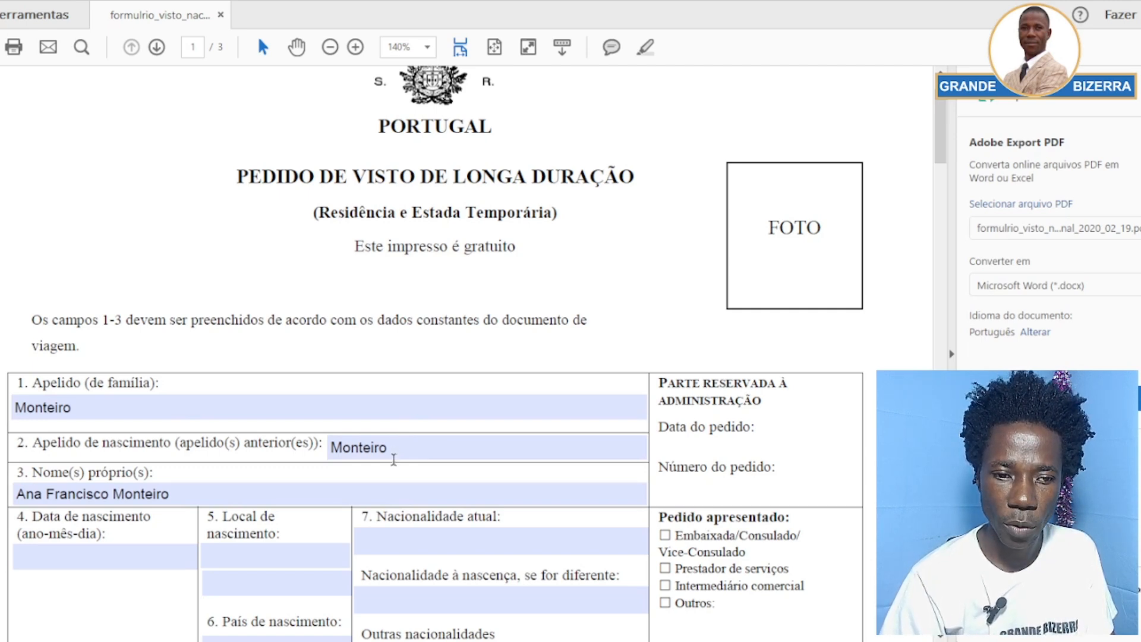
pyautogui.scroll(-3, 183, 457)
pyautogui.scroll(-1, 184, 458)
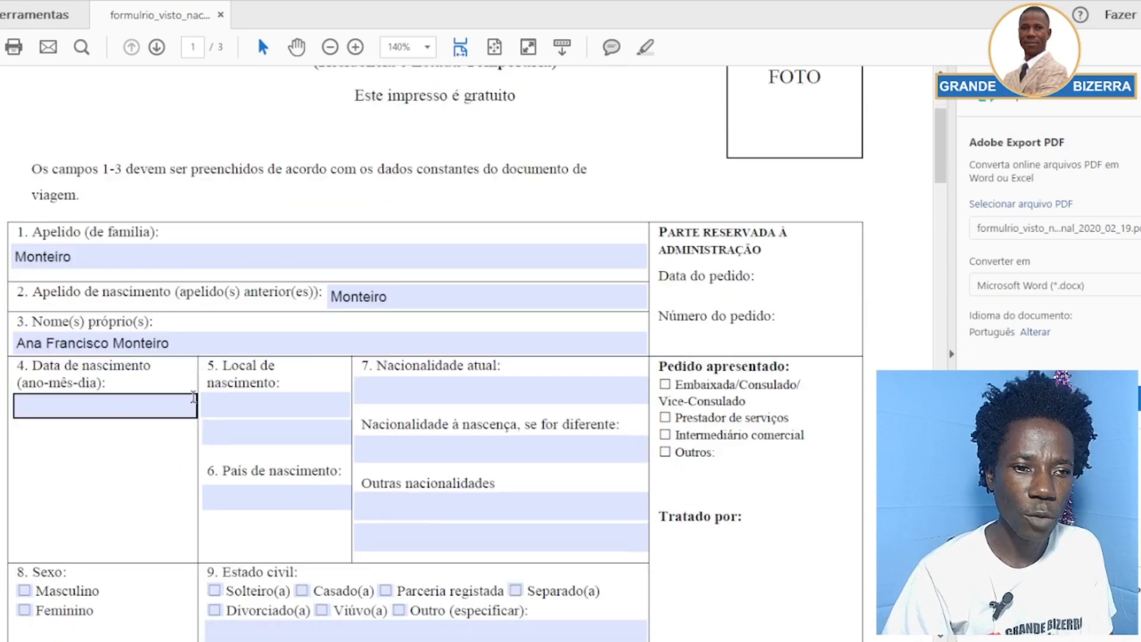
pyautogui.scroll(-1, 193, 398)
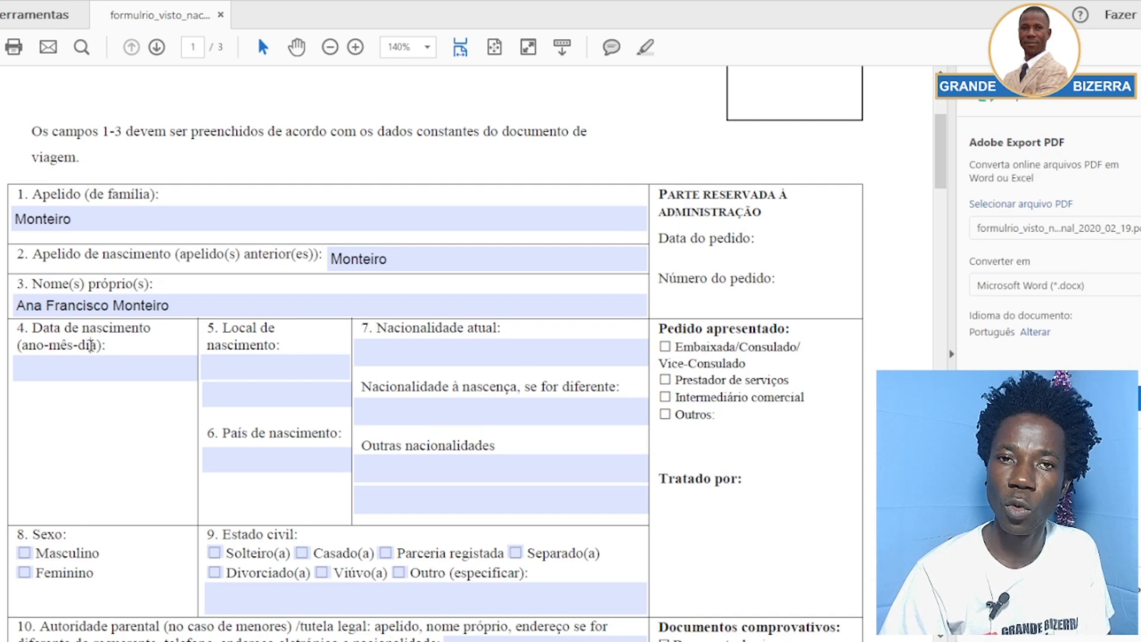
pyautogui.click(84, 365)
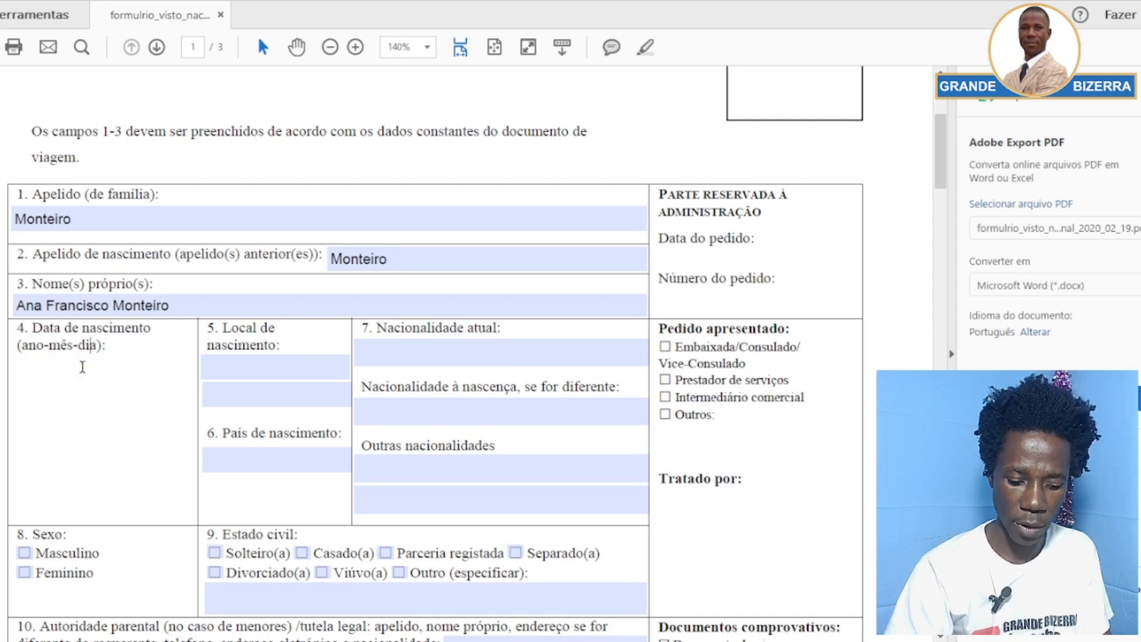
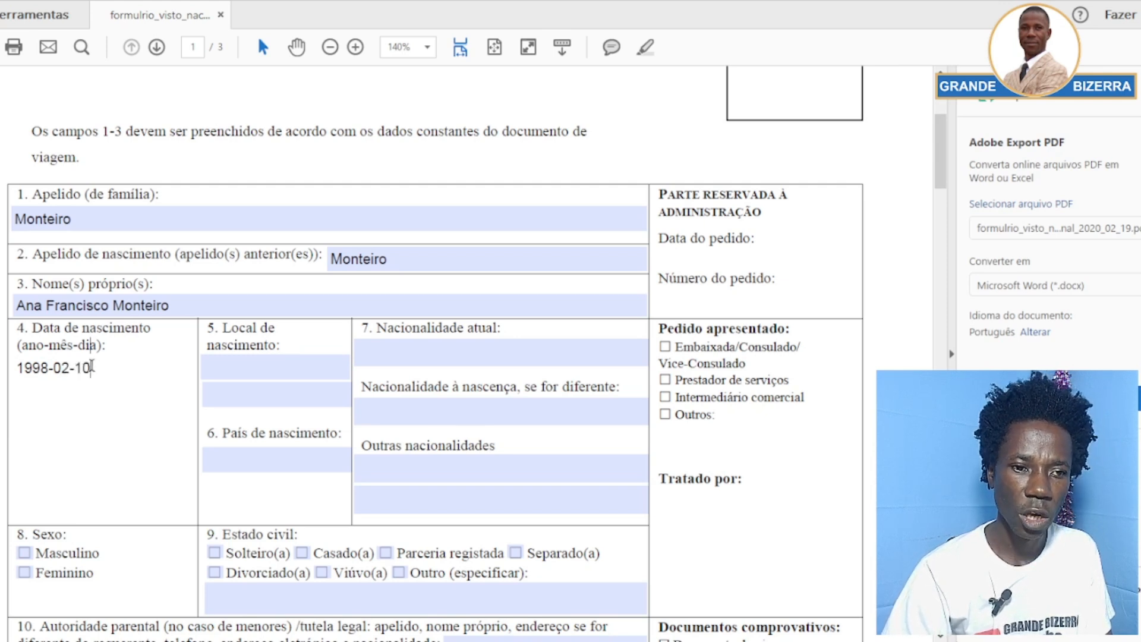
pyautogui.click(286, 370)
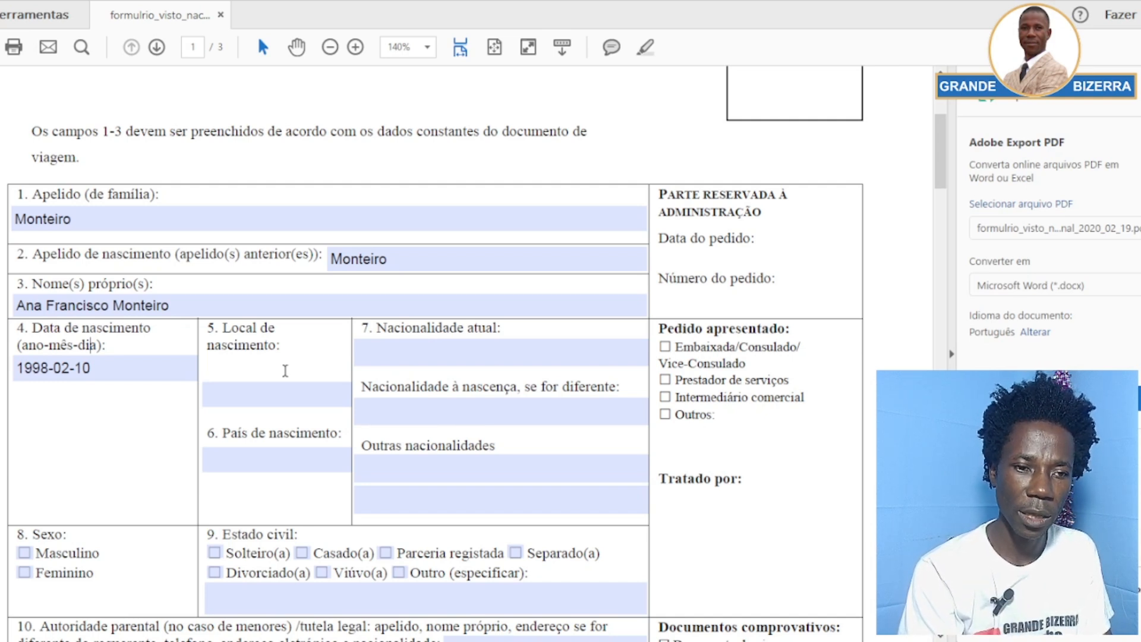
# Type Malanje in Local de nascimento and Angola in País de nascimento
pyautogui.write('Malanje')
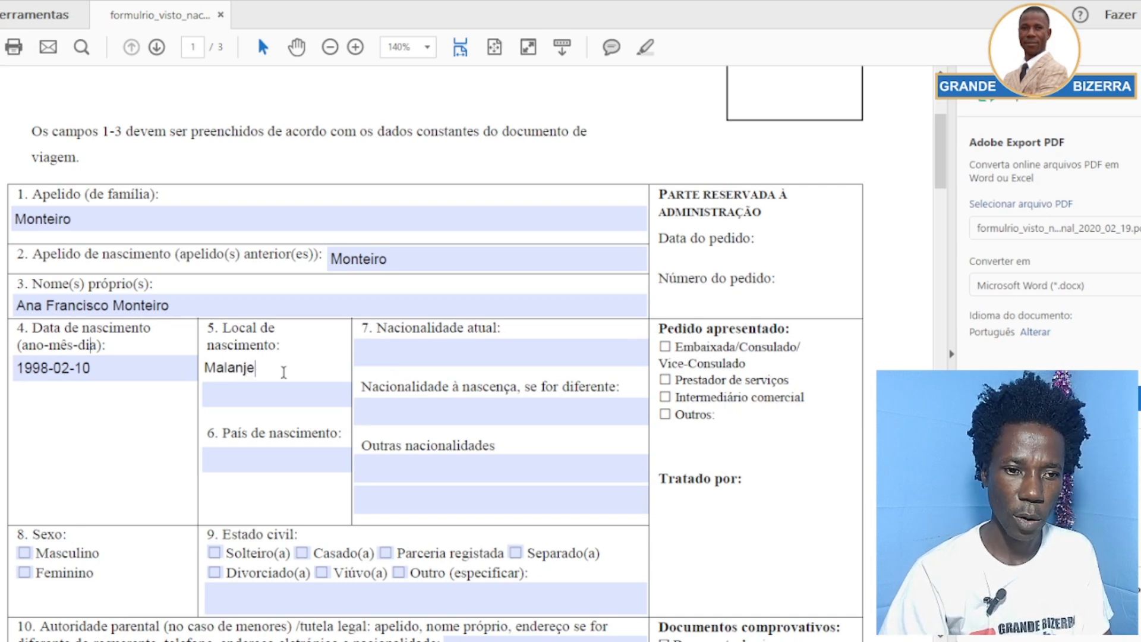
pyautogui.click(335, 325)
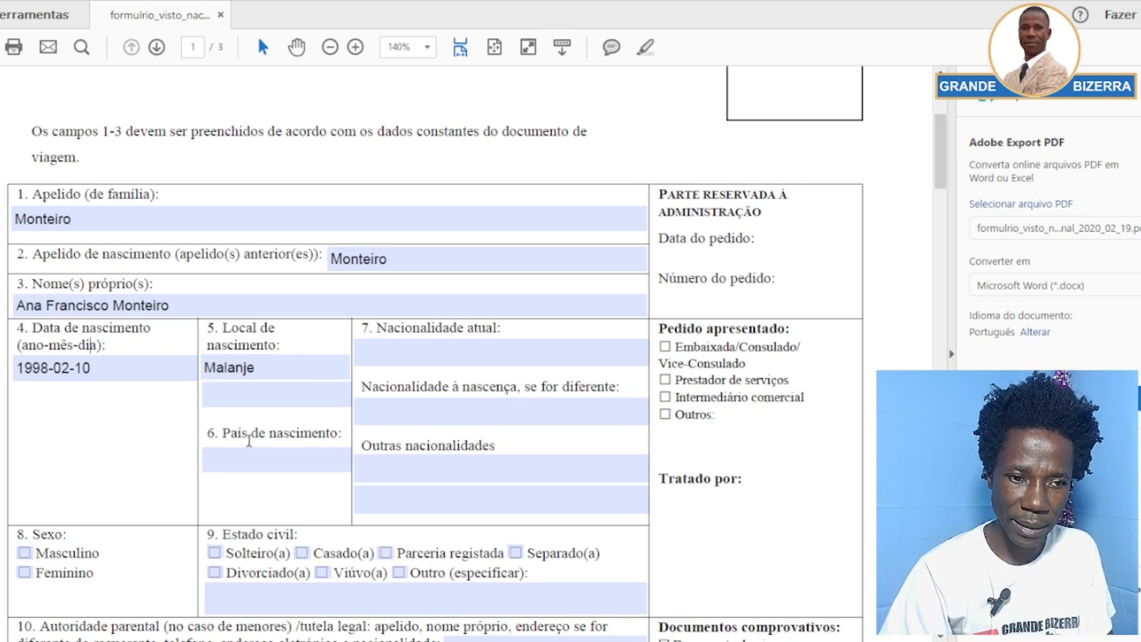
pyautogui.click(271, 469)
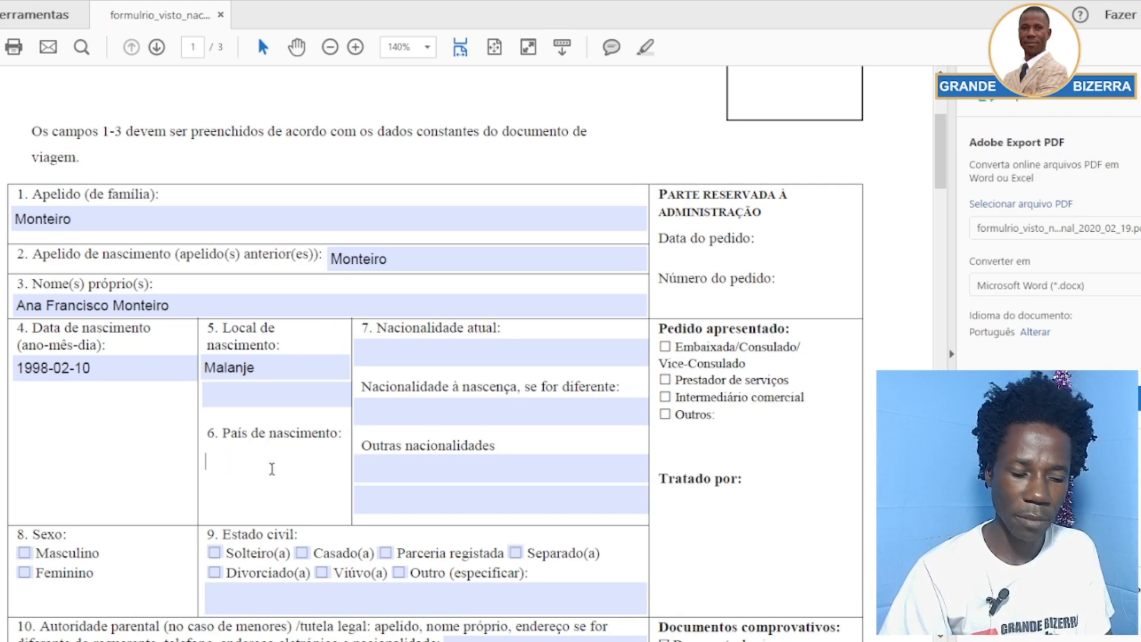
pyautogui.write('Angola')
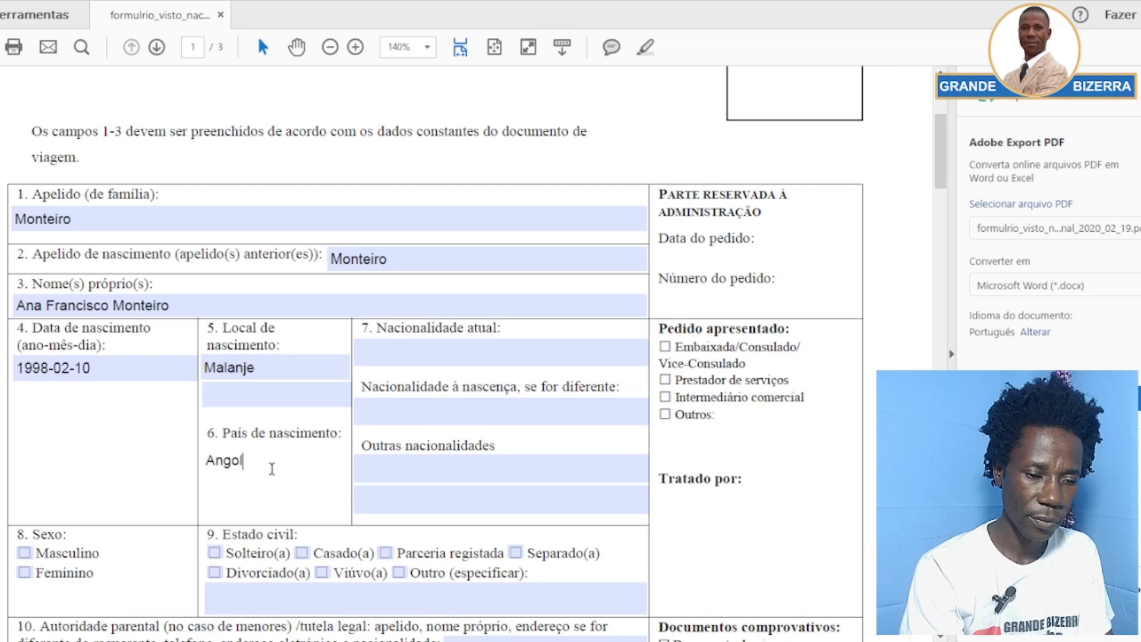
pyautogui.click(523, 332)
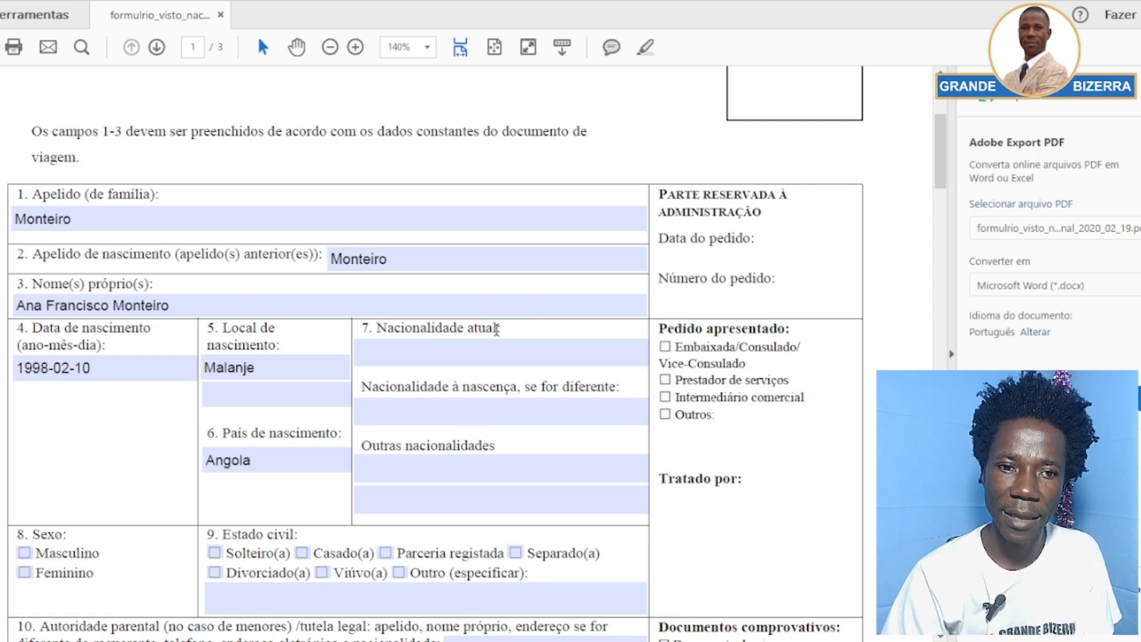
# Enter Angolana in both Nacionalidade atual and Nacionalidade à nascença in field 7
pyautogui.click(470, 351)
pyautogui.click(490, 410)
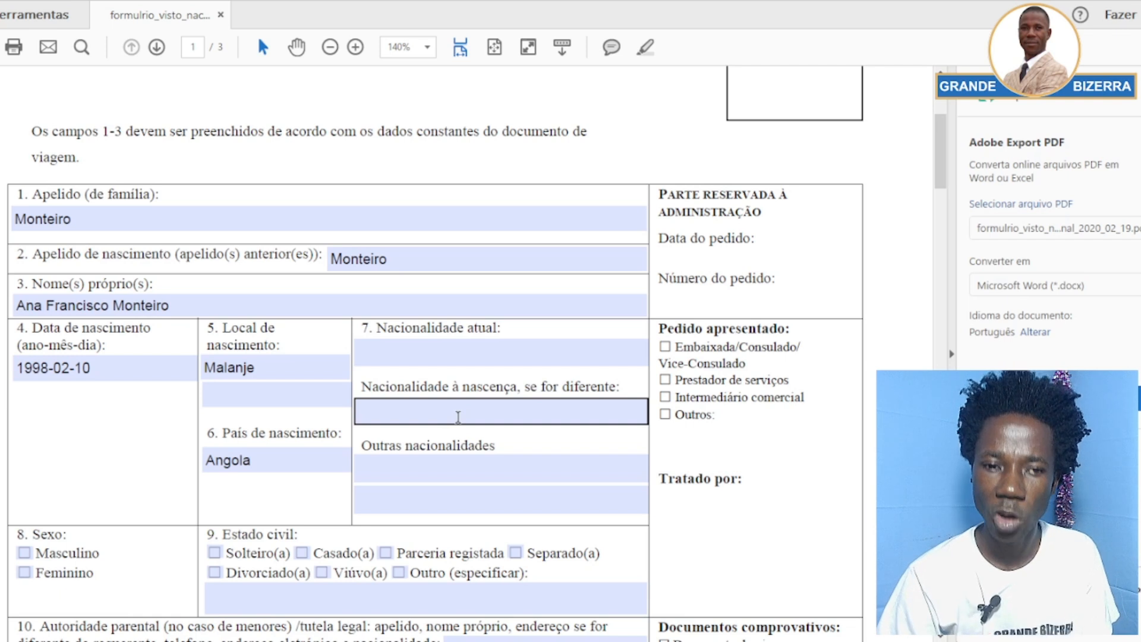
pyautogui.click(430, 355)
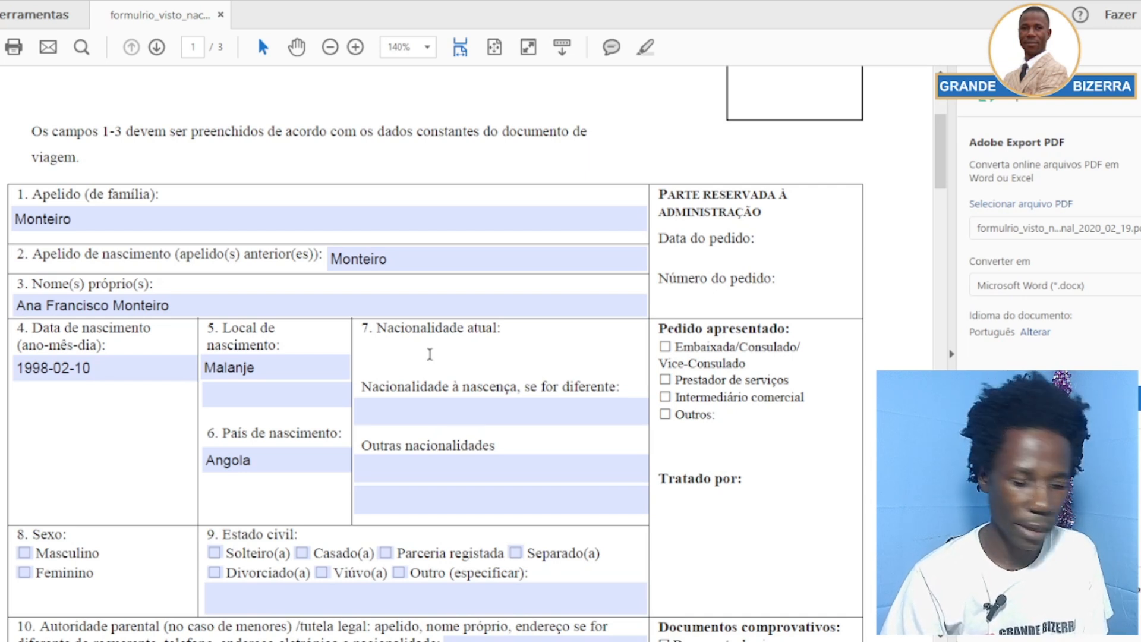
pyautogui.write('A')
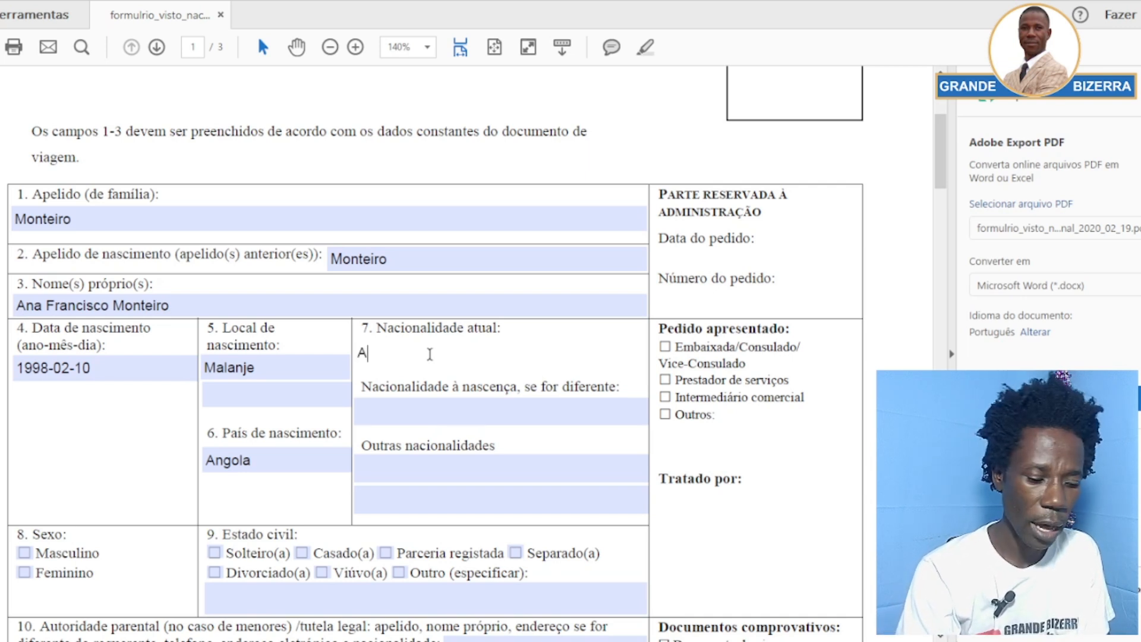
pyautogui.write('ng')
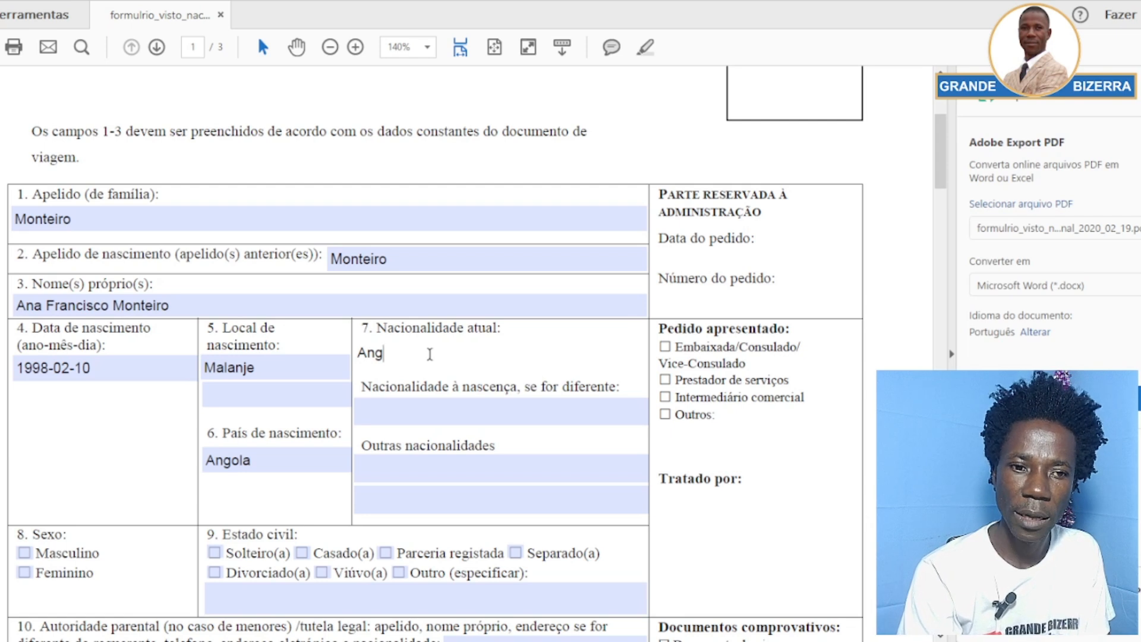
pyautogui.write('ola')
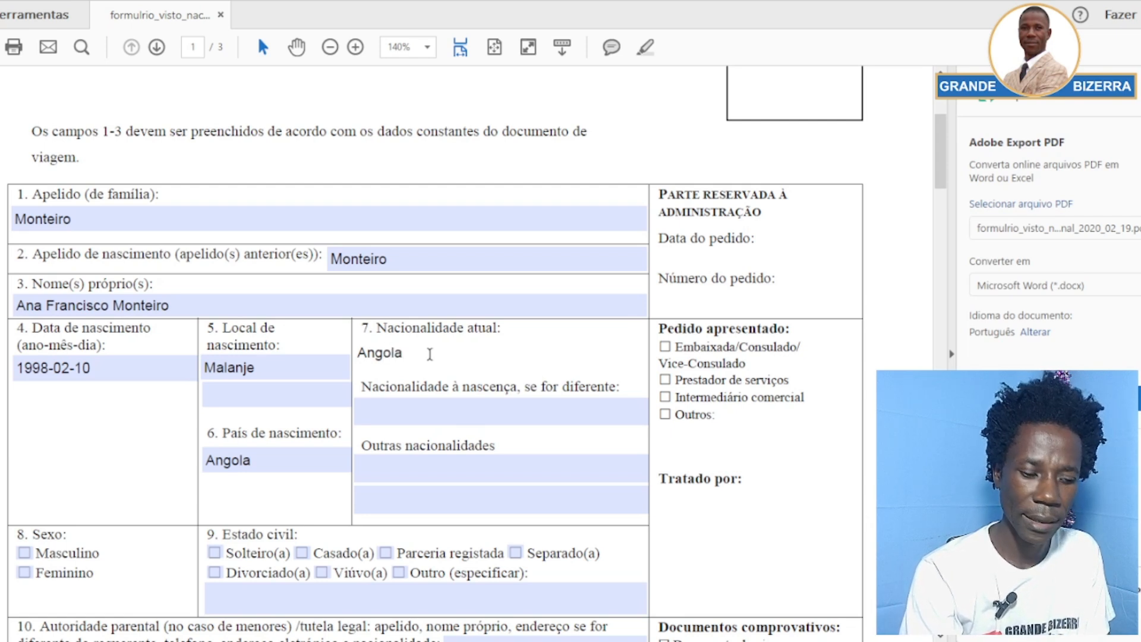
pyautogui.write('na')
pyautogui.click(428, 405)
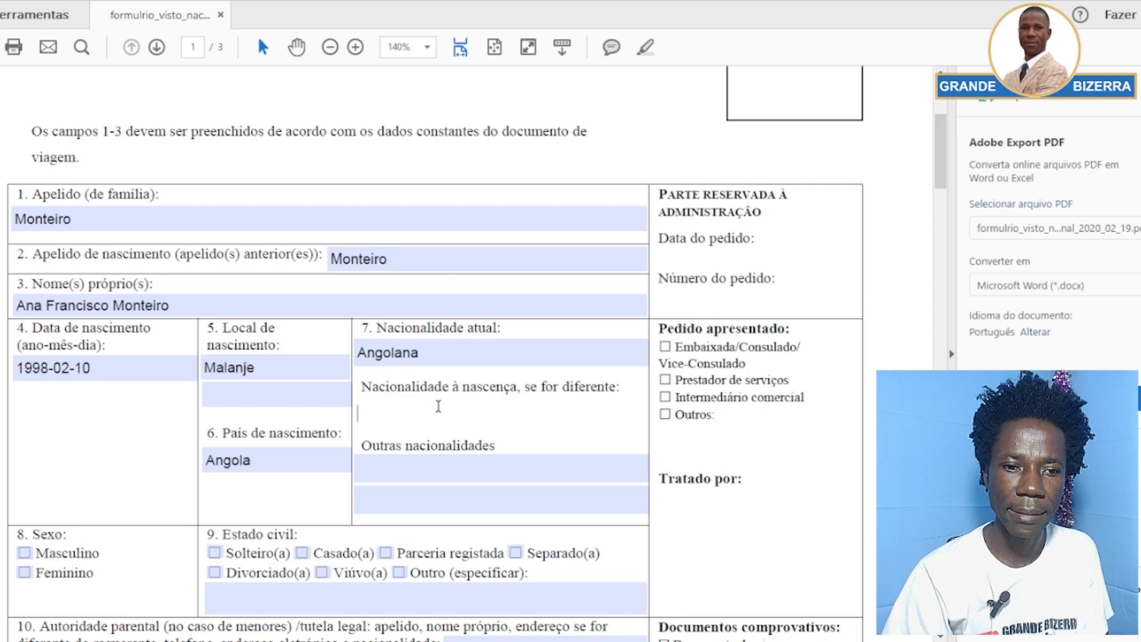
pyautogui.write('Ango')
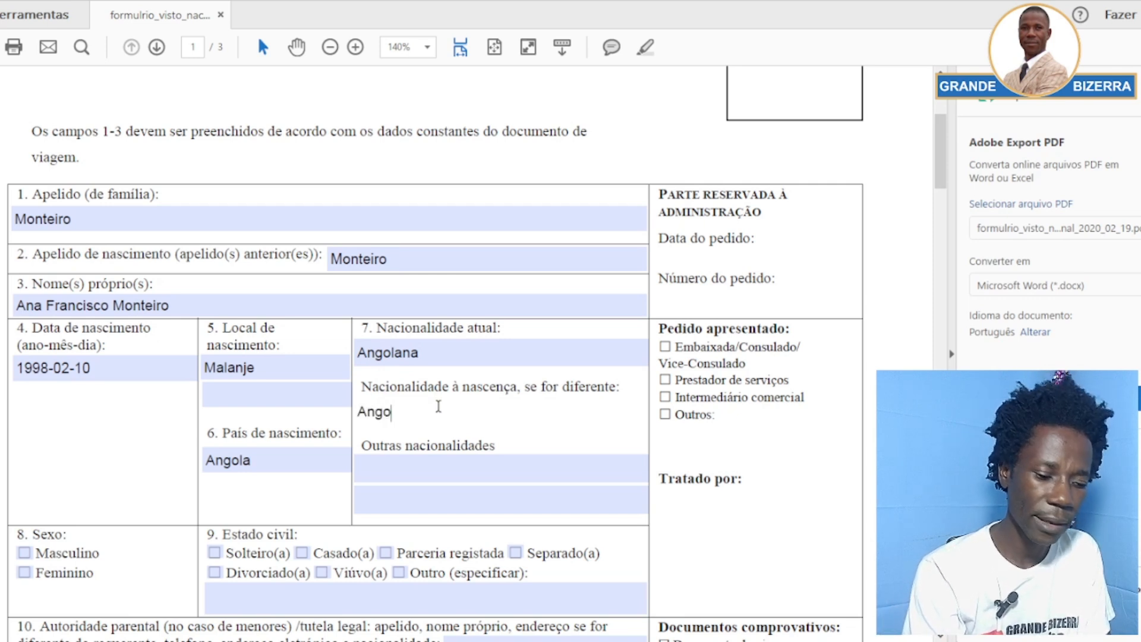
pyautogui.write('lana')
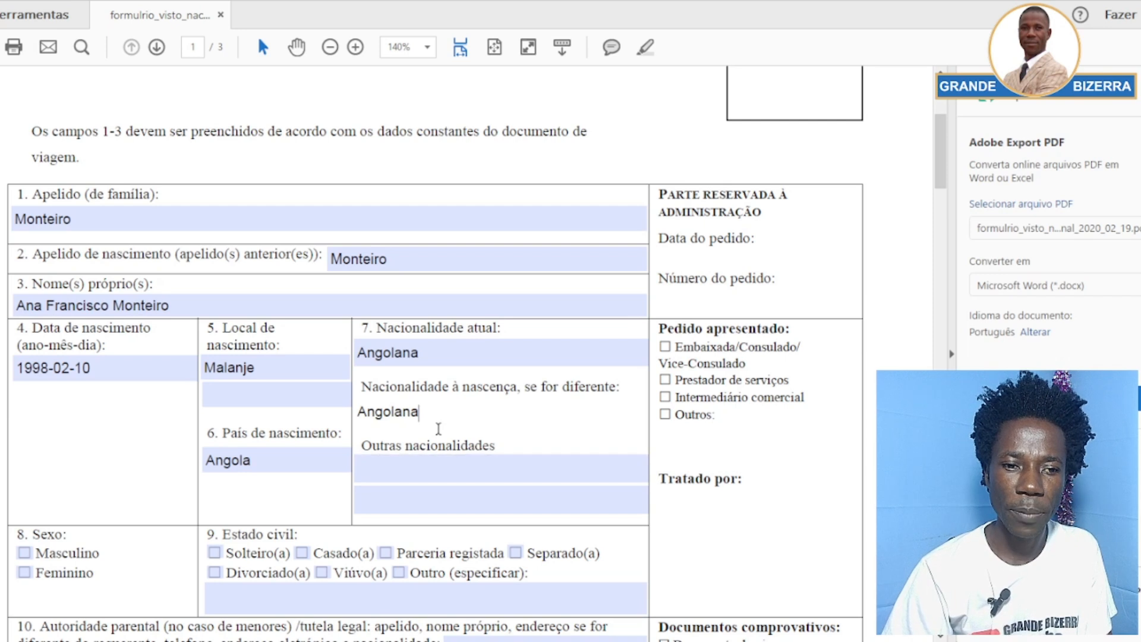
pyautogui.click(442, 433)
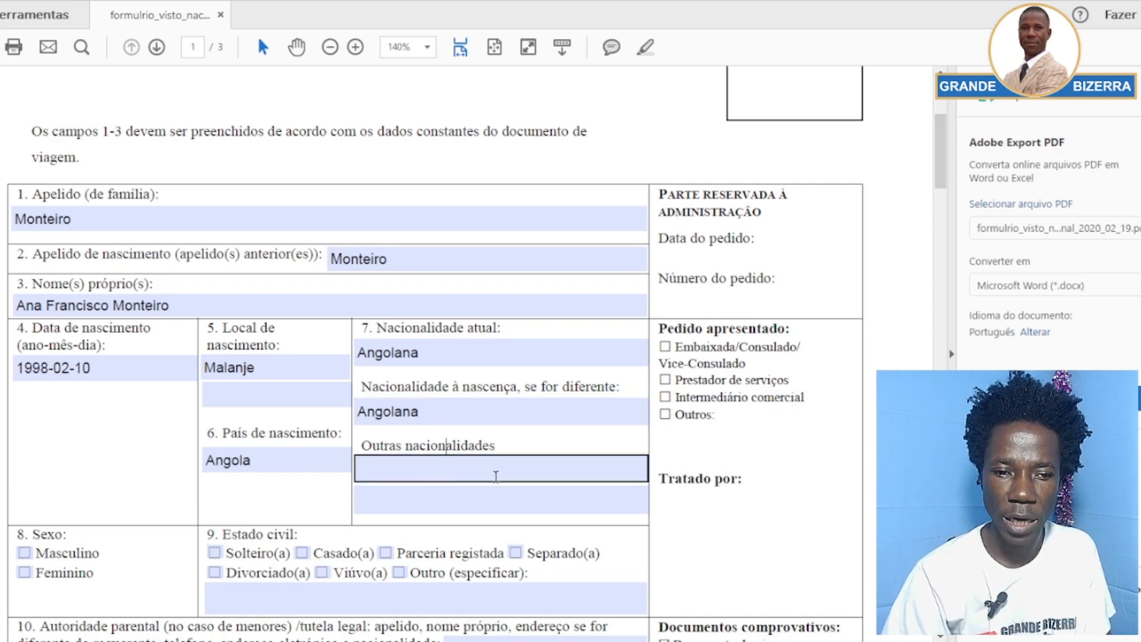
# Tick Feminino under Sexo and Solteiro(a) under Estado civil
pyautogui.scroll(-1, 310, 485)
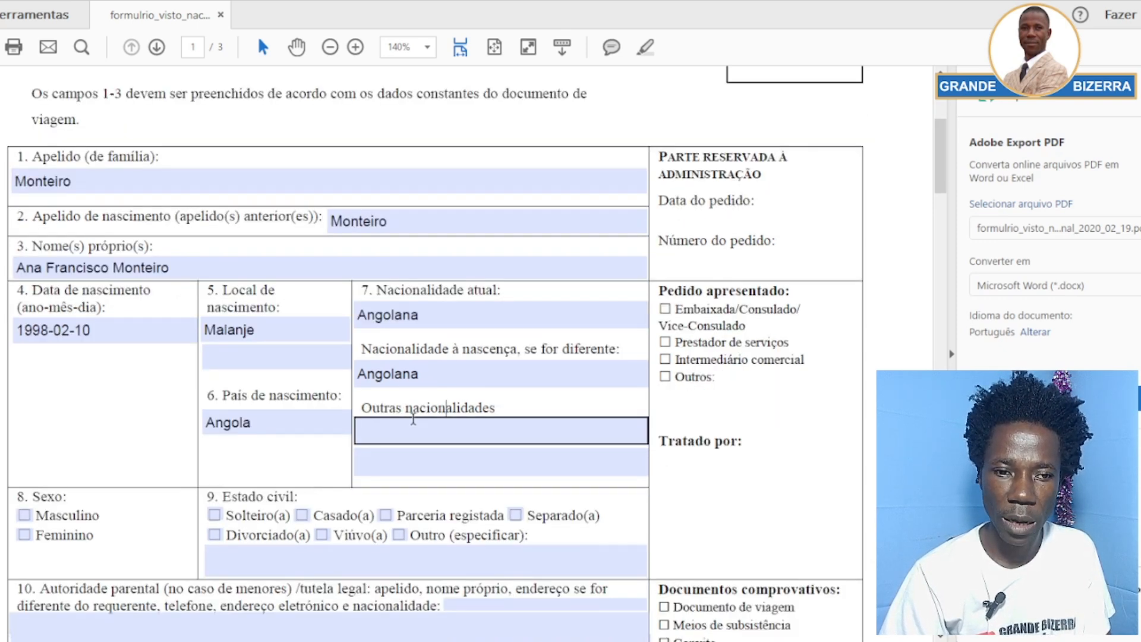
pyautogui.scroll(-3, 169, 416)
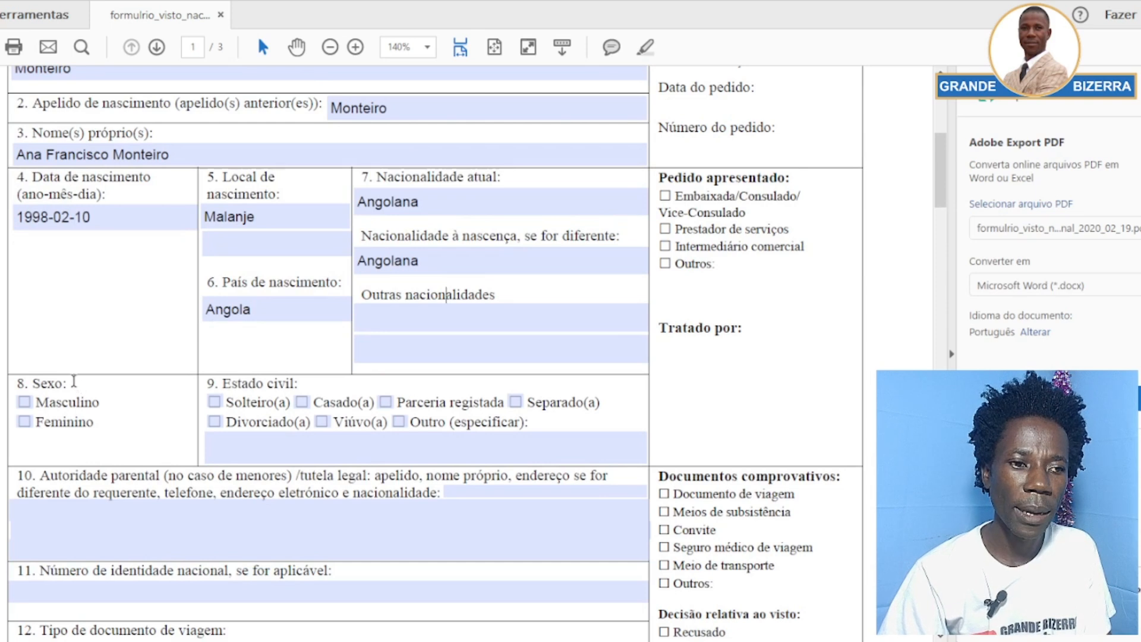
pyautogui.click(24, 422)
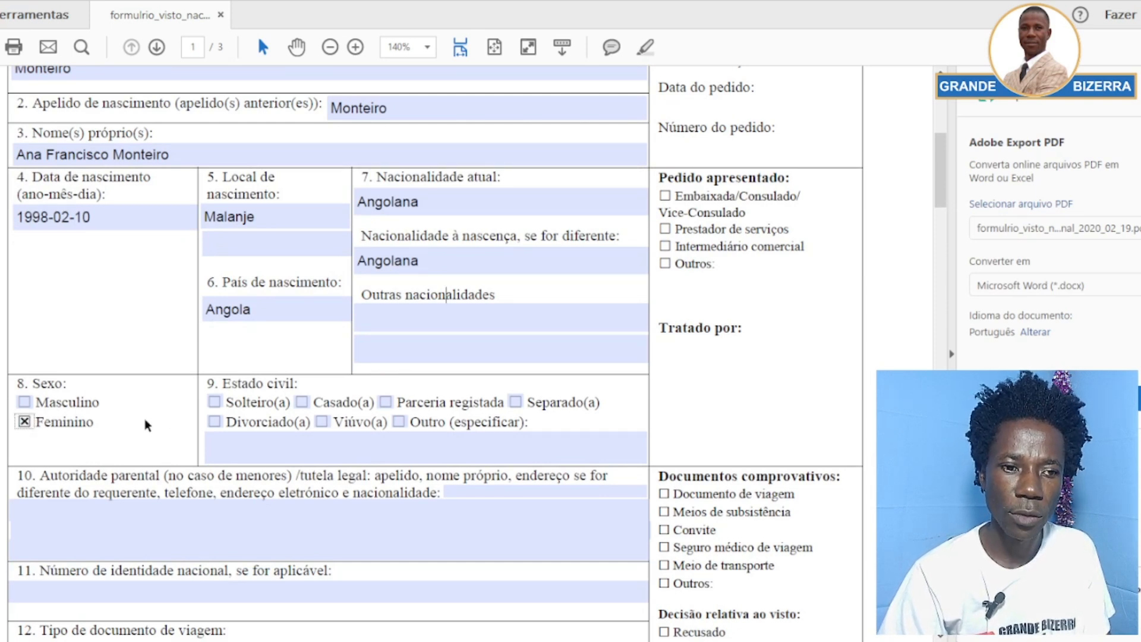
pyautogui.click(215, 402)
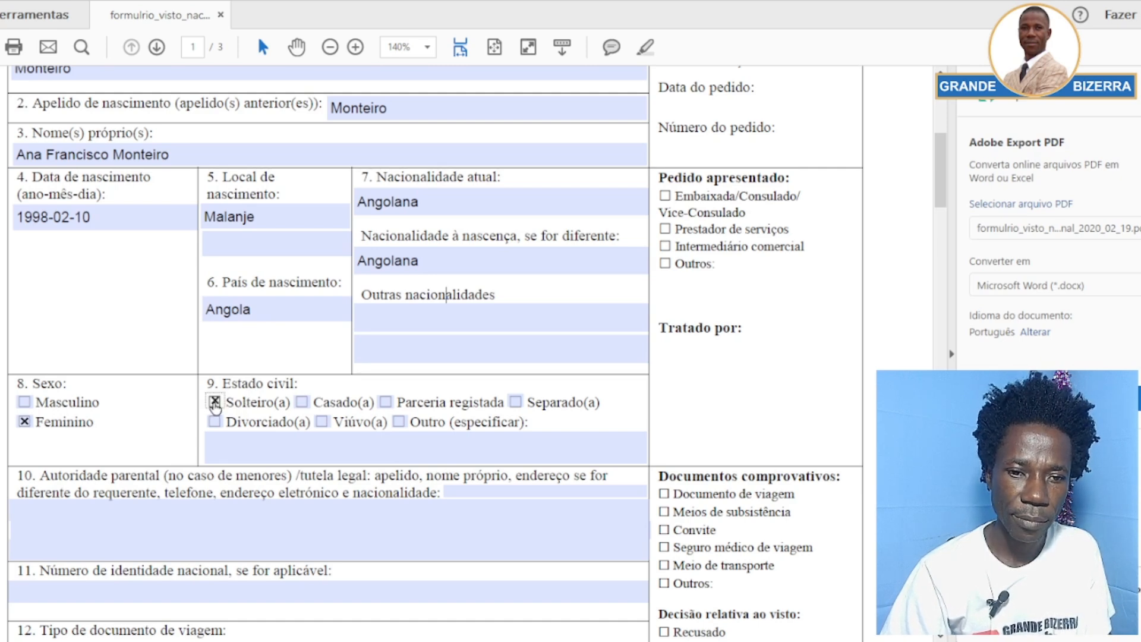
pyautogui.scroll(-5, 214, 406)
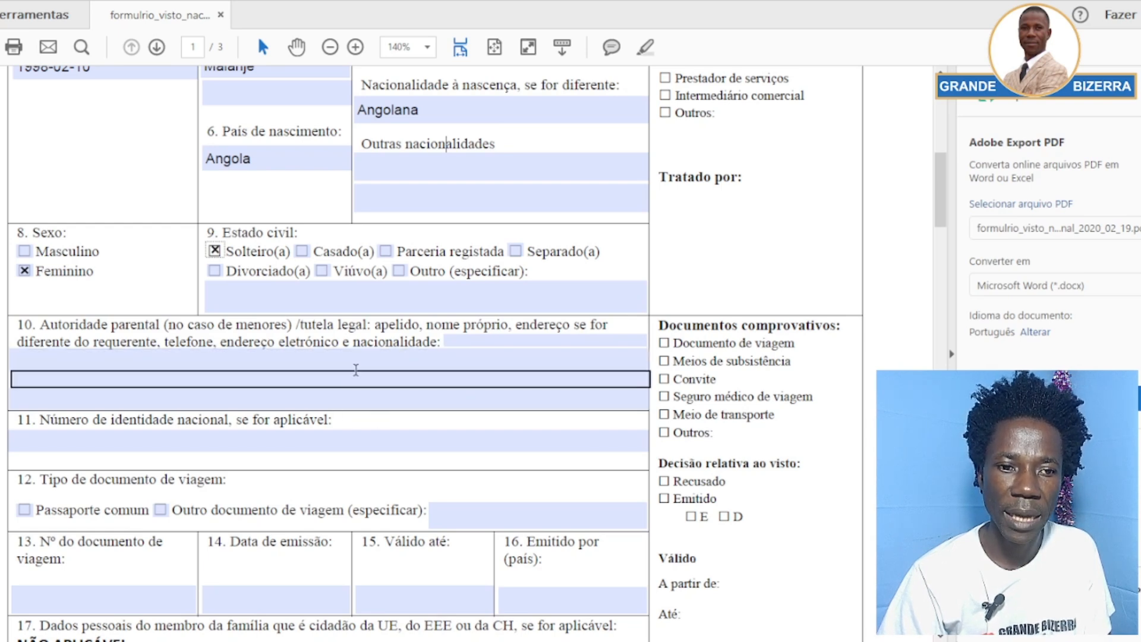
# Enter the applicant's national identity number, in two parts, in field 11
pyautogui.scroll(-3, 348, 401)
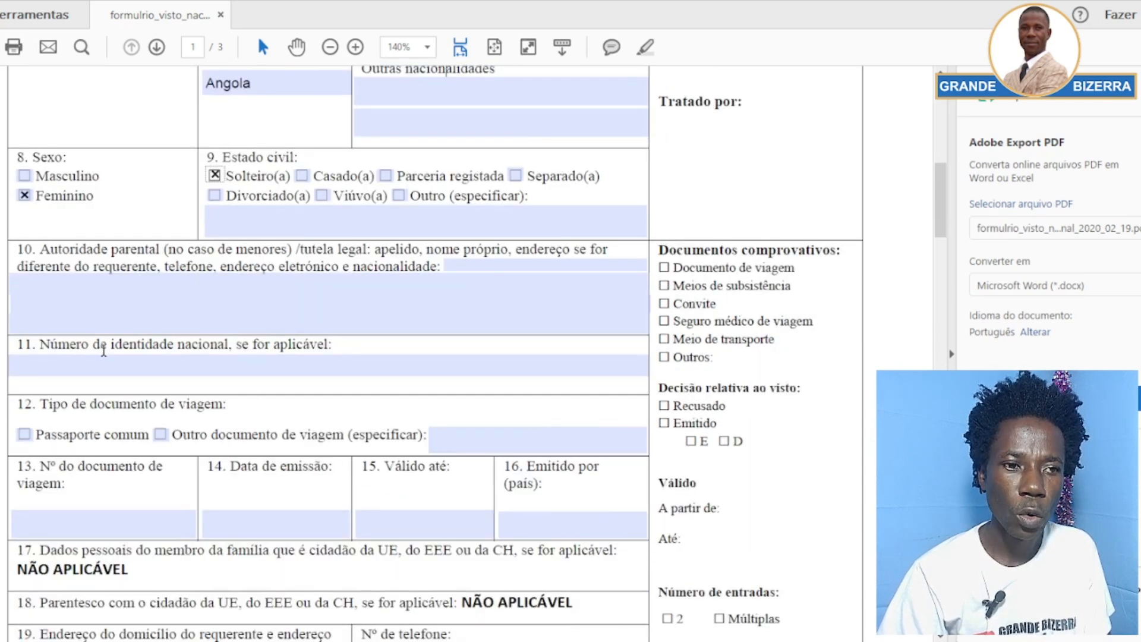
pyautogui.click(281, 371)
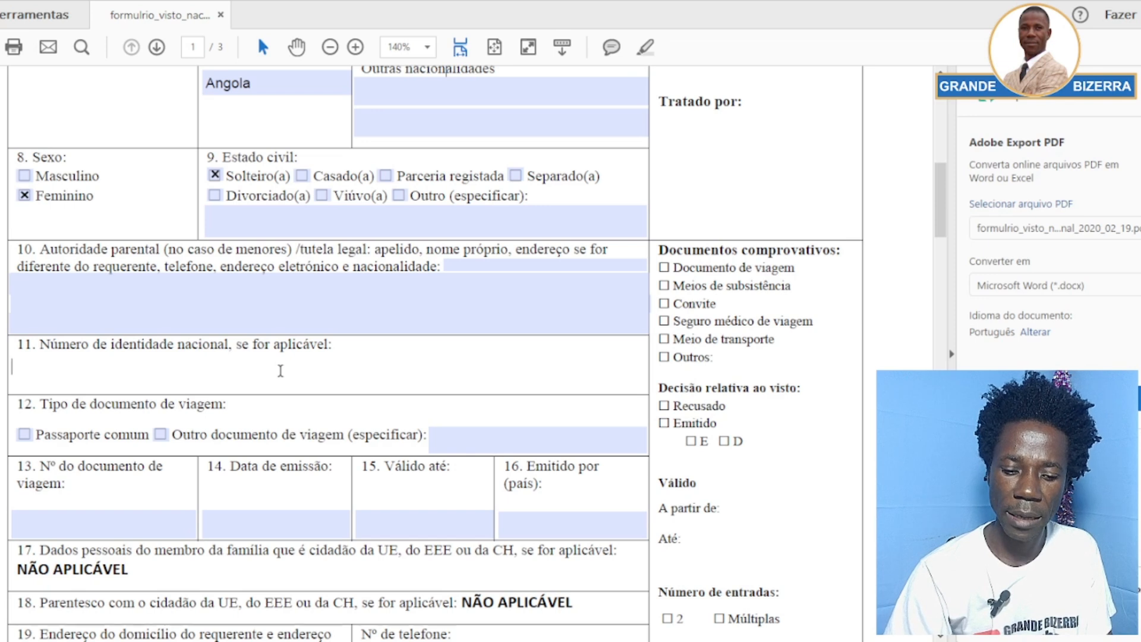
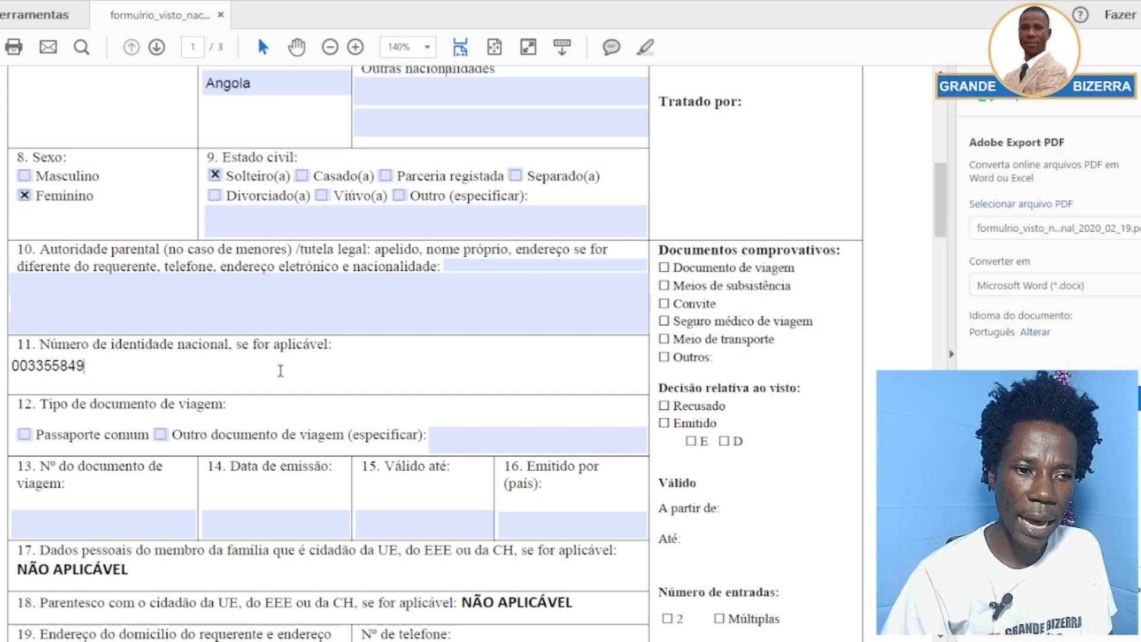
pyautogui.scroll(3, 291, 362)
pyautogui.scroll(2, 291, 362)
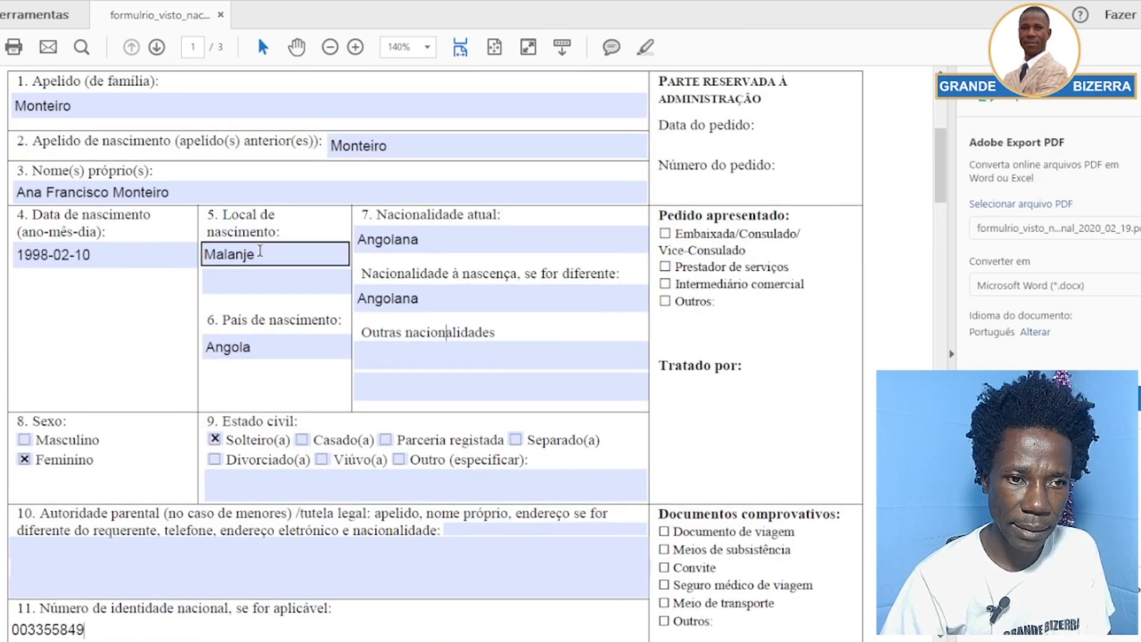
pyautogui.scroll(-3, 261, 256)
pyautogui.scroll(-3, 284, 287)
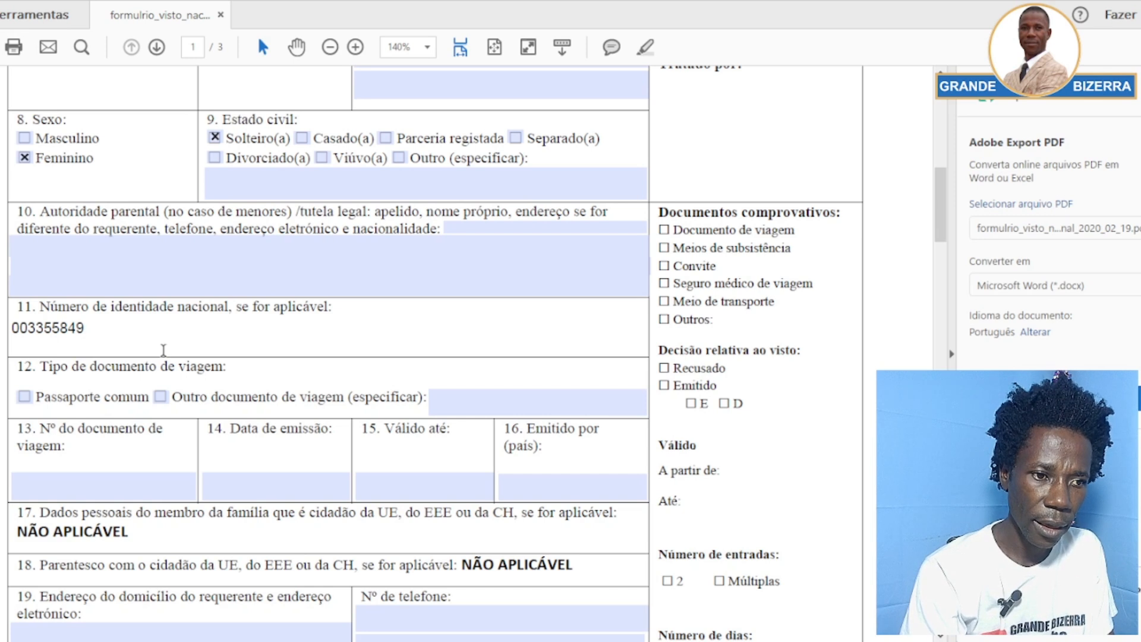
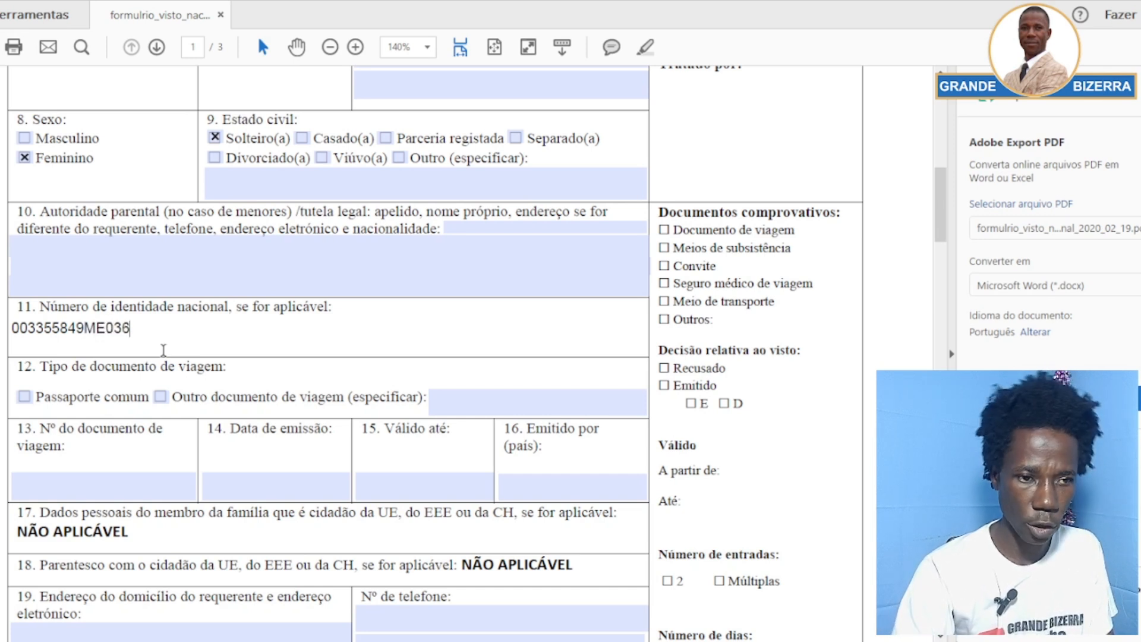
pyautogui.click(173, 299)
pyautogui.scroll(-3, 173, 298)
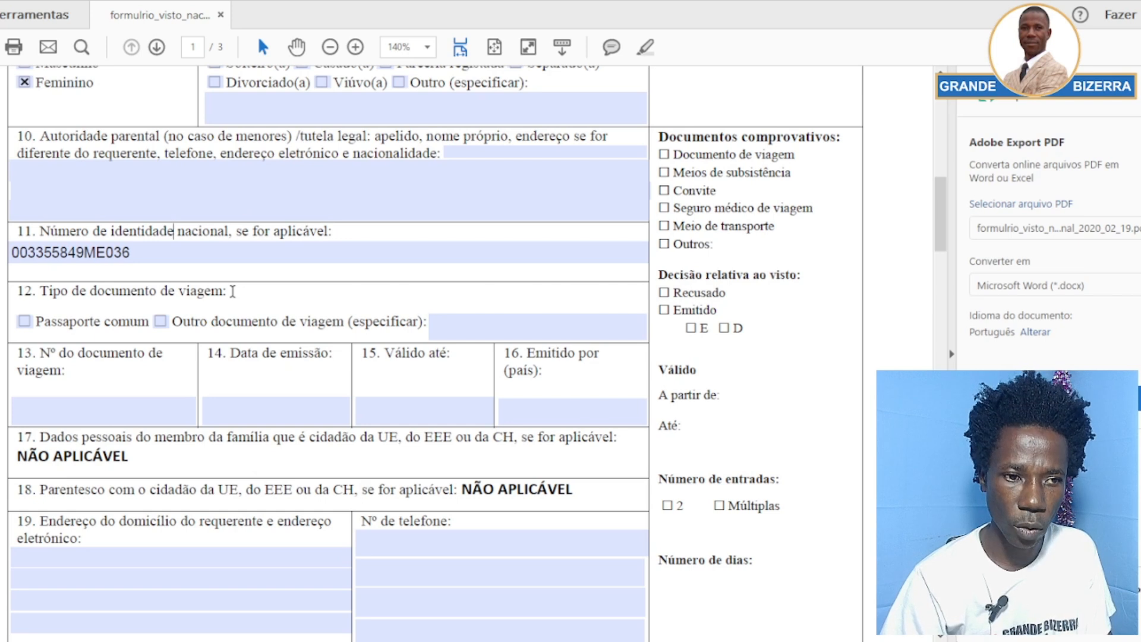
# Tick Passaporte comum and enter the passport number in field 13
pyautogui.click(24, 325)
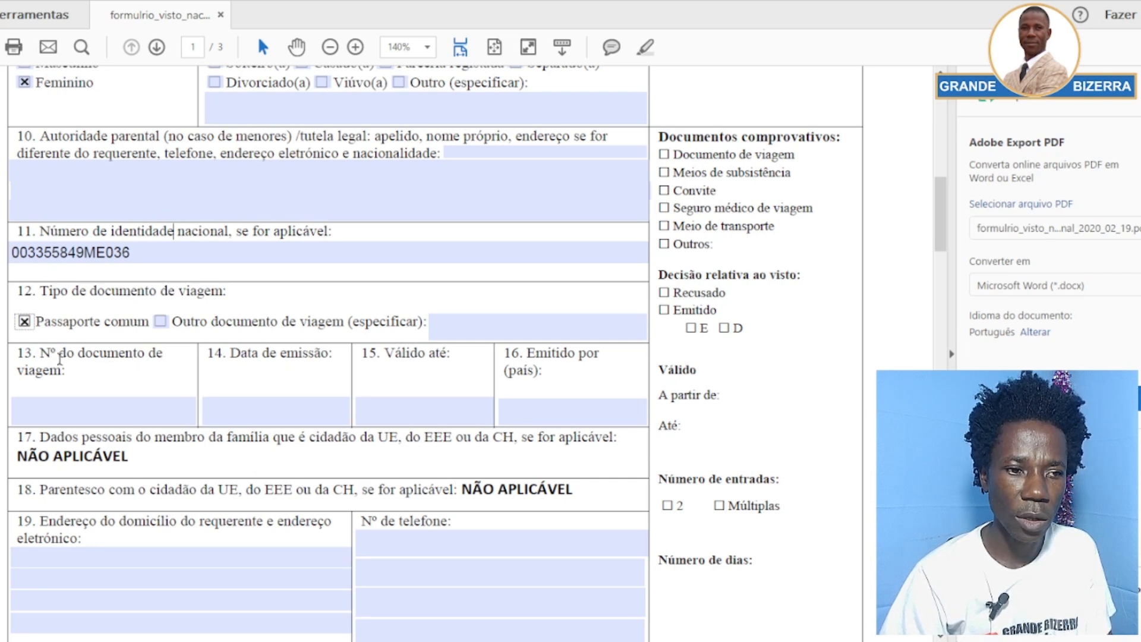
pyautogui.click(43, 404)
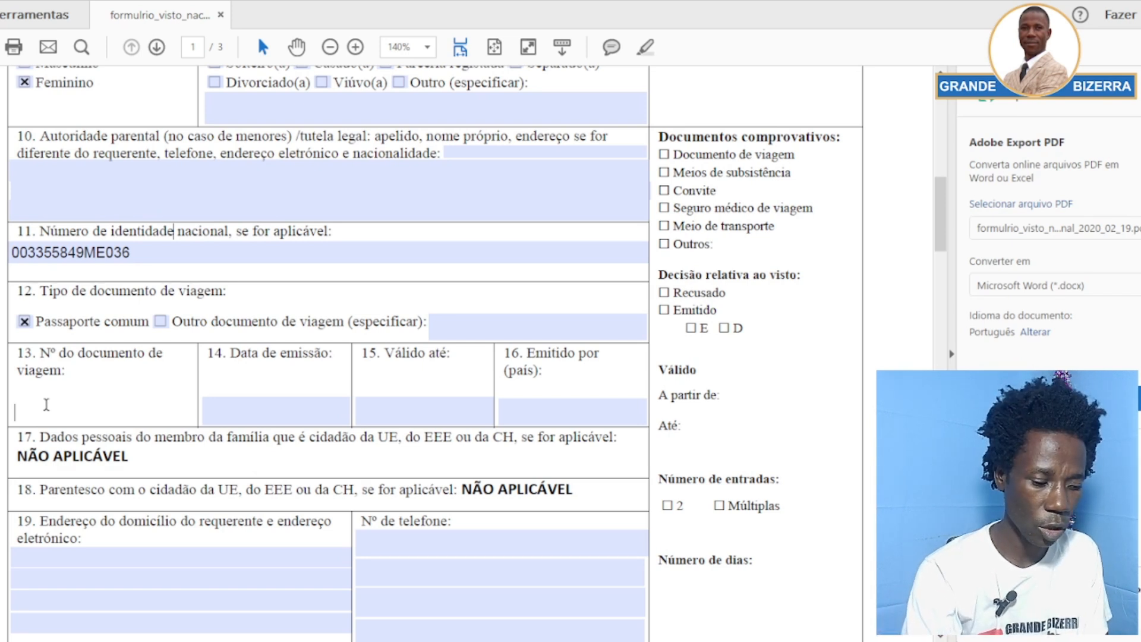
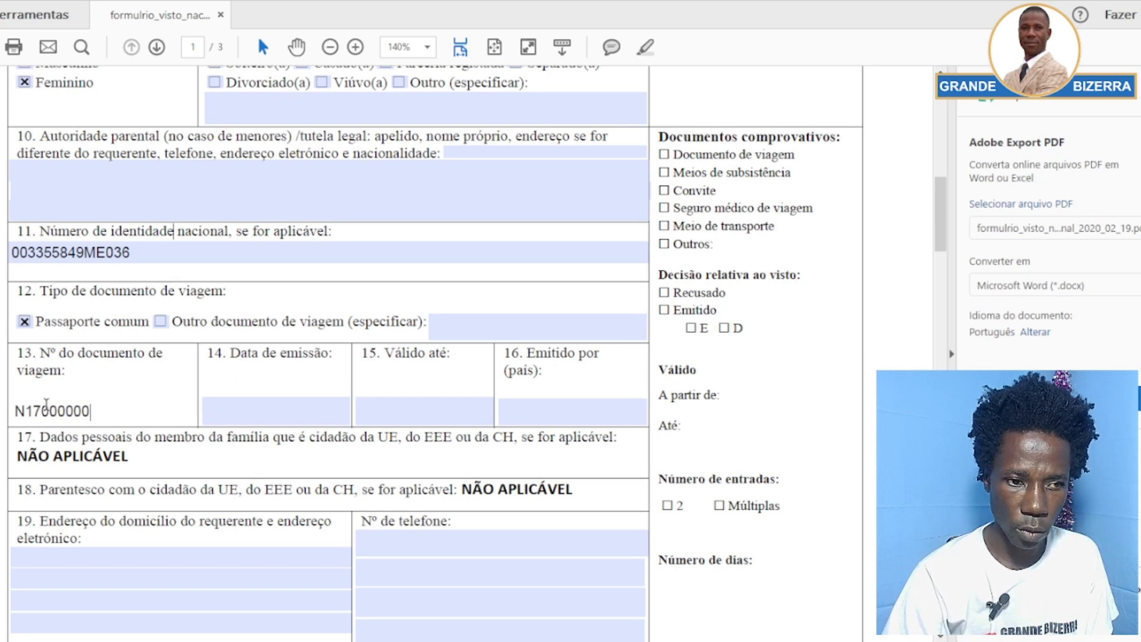
pyautogui.click(99, 370)
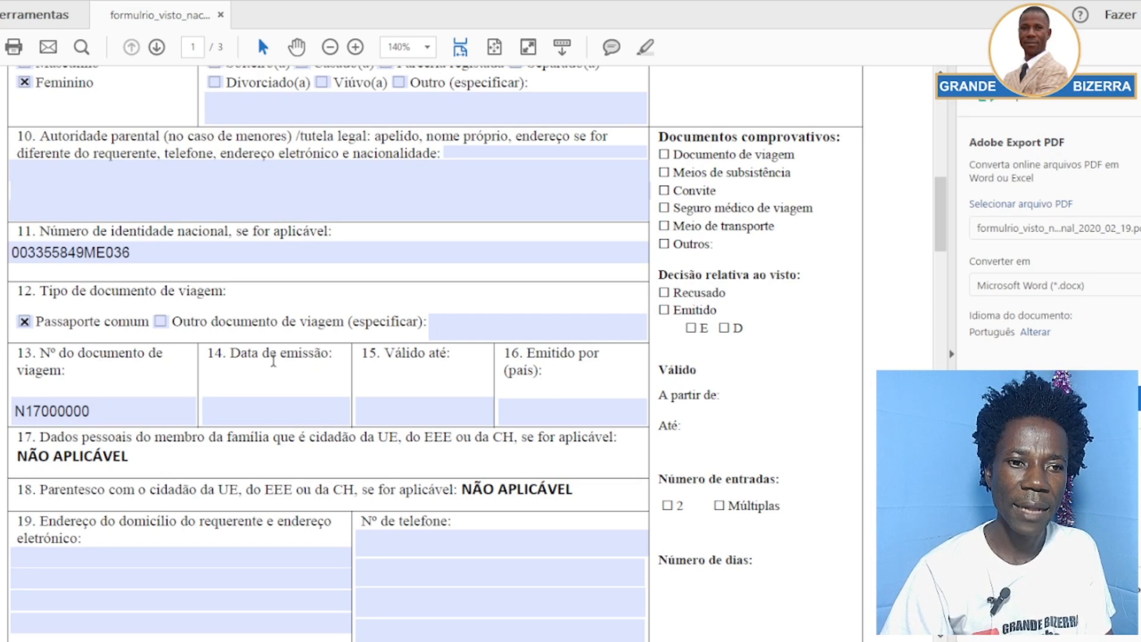
pyautogui.click(276, 408)
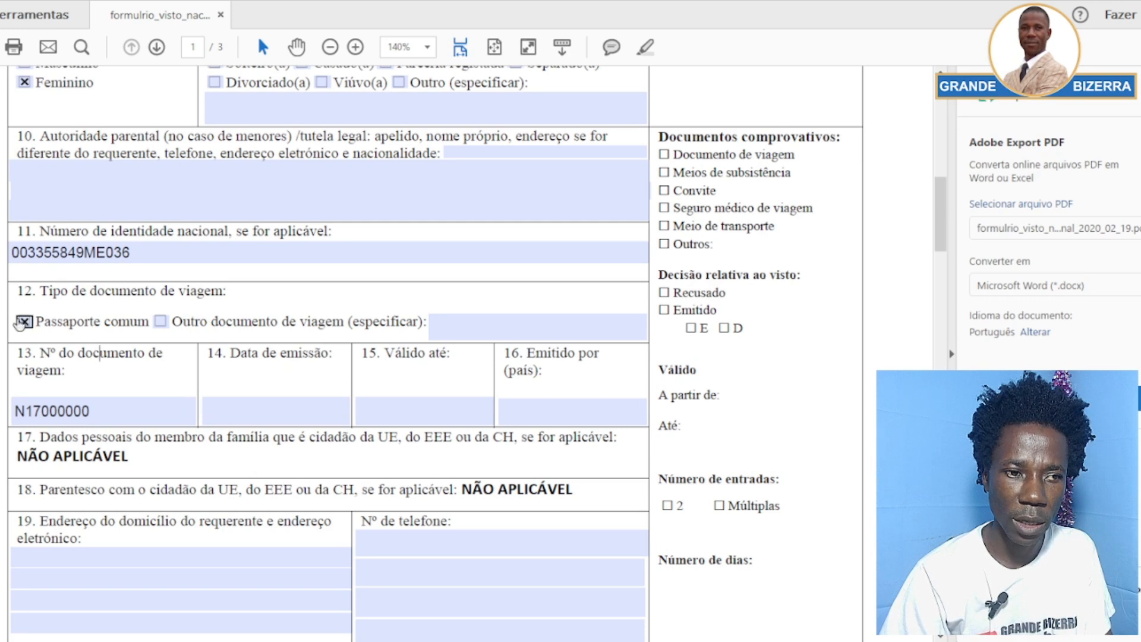
# Enter issue date 2025-01-21 in field 14 and expiry 2030-01-21 in field 15
pyautogui.click(240, 415)
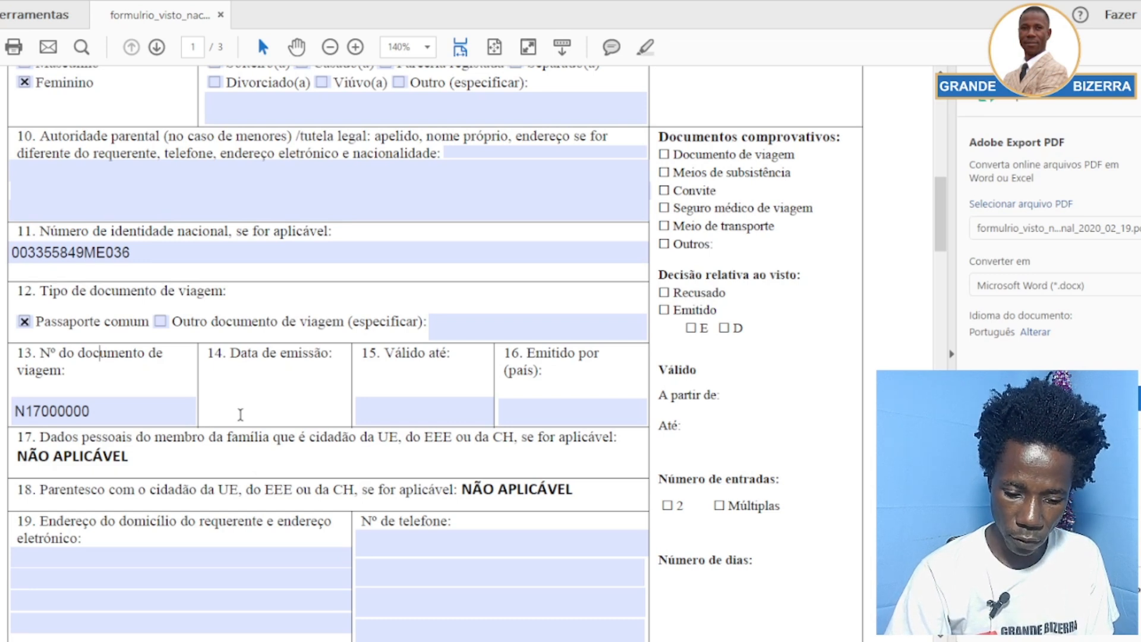
pyautogui.write('202')
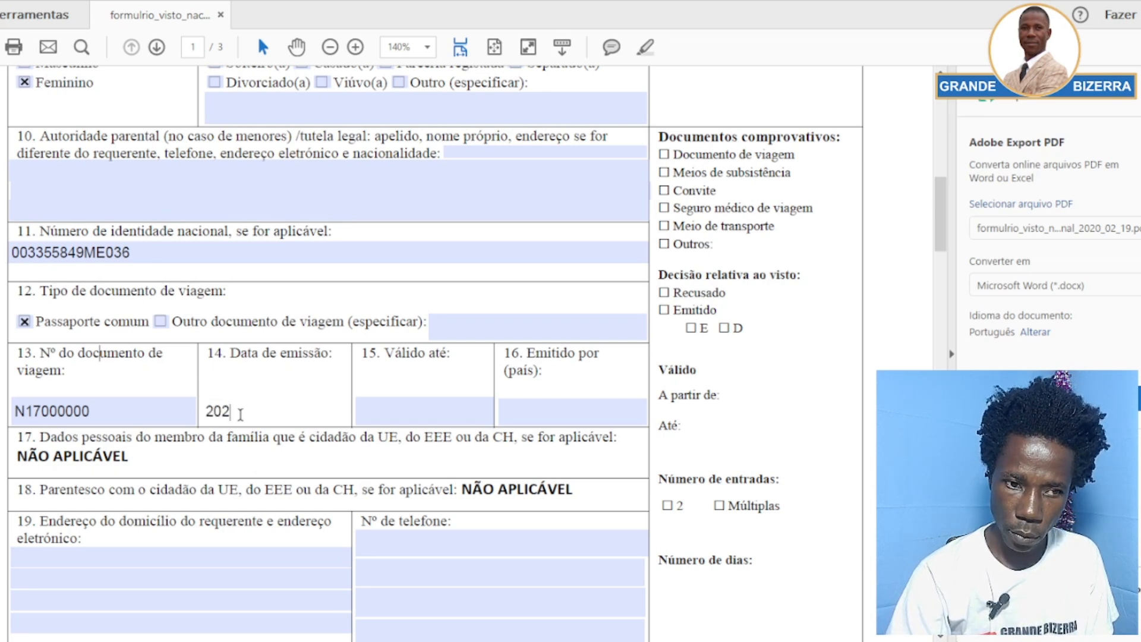
pyautogui.write('5-0')
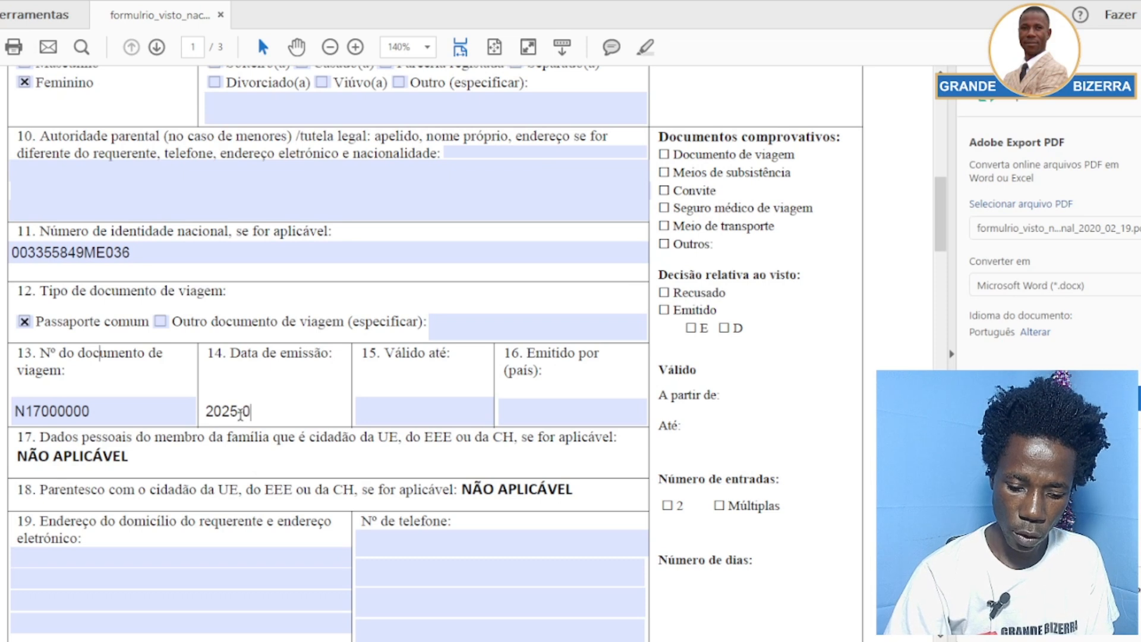
pyautogui.write('1-')
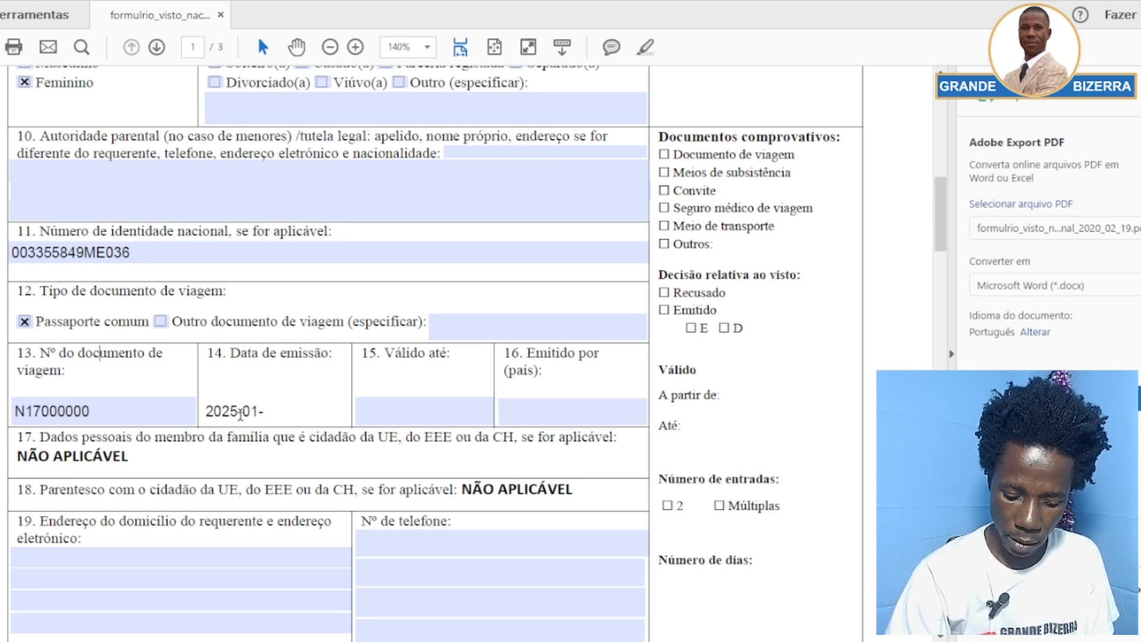
pyautogui.write('21')
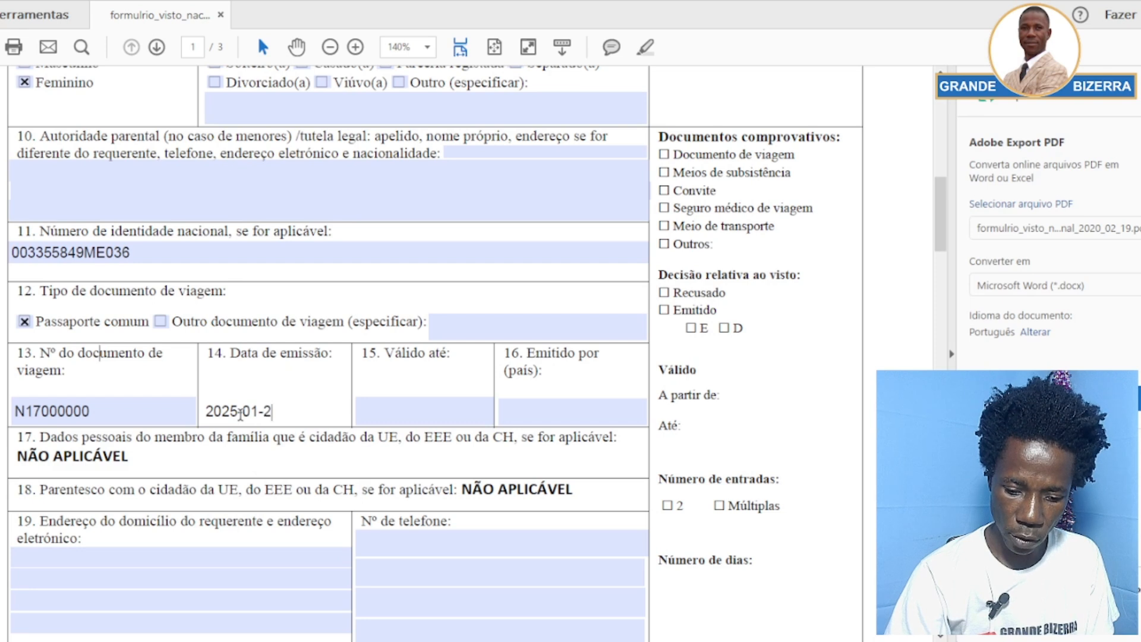
pyautogui.click(419, 418)
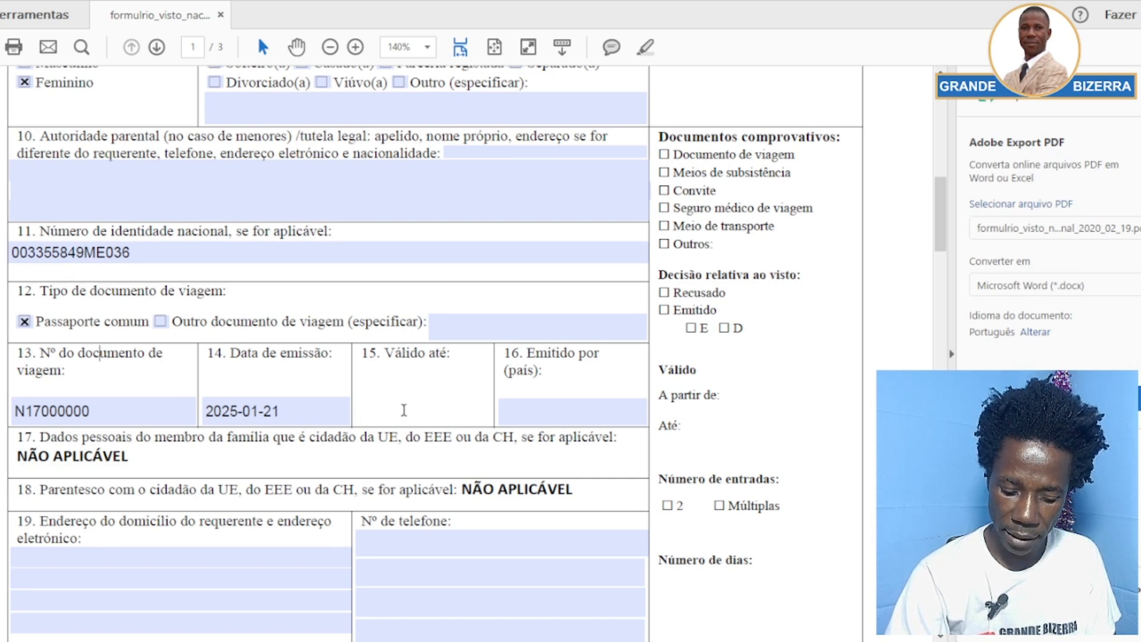
pyautogui.write('203')
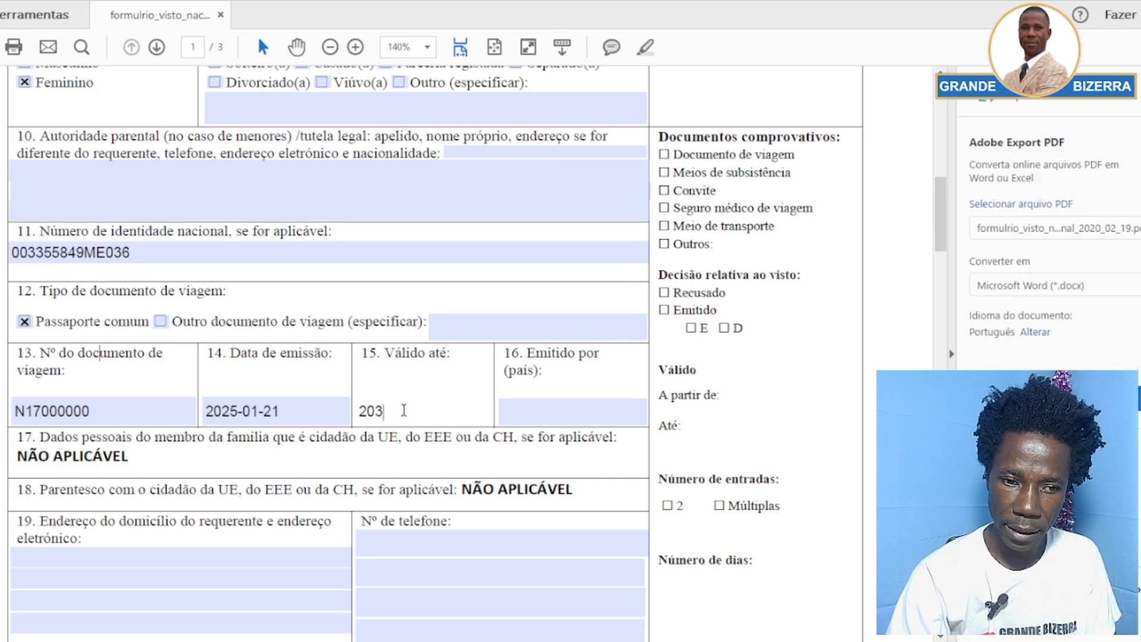
pyautogui.write('0-')
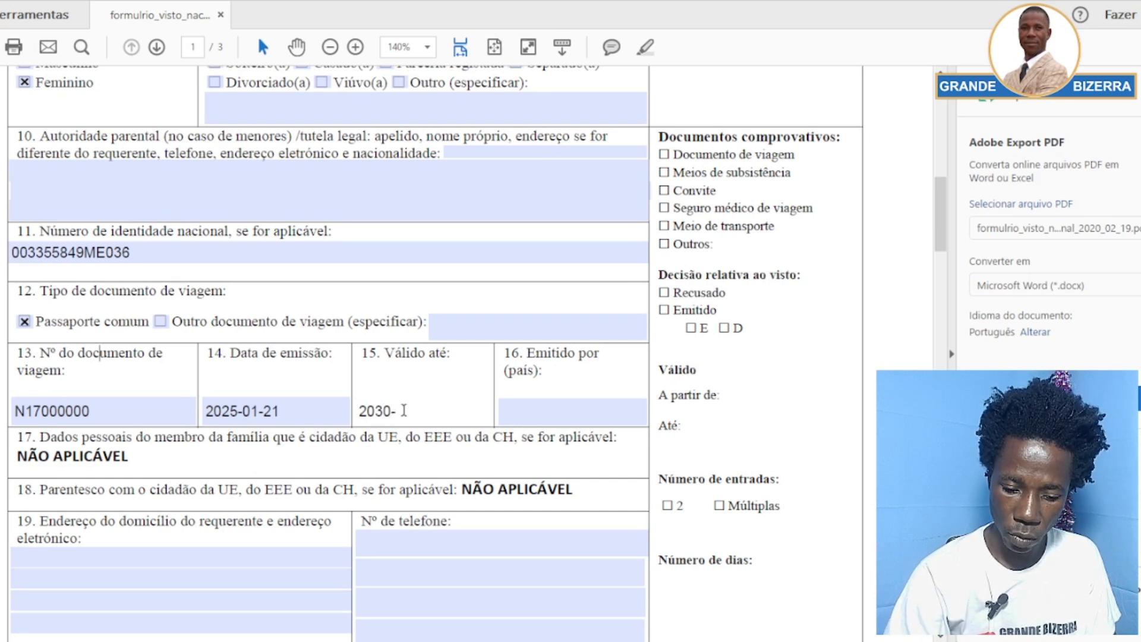
pyautogui.write('01-')
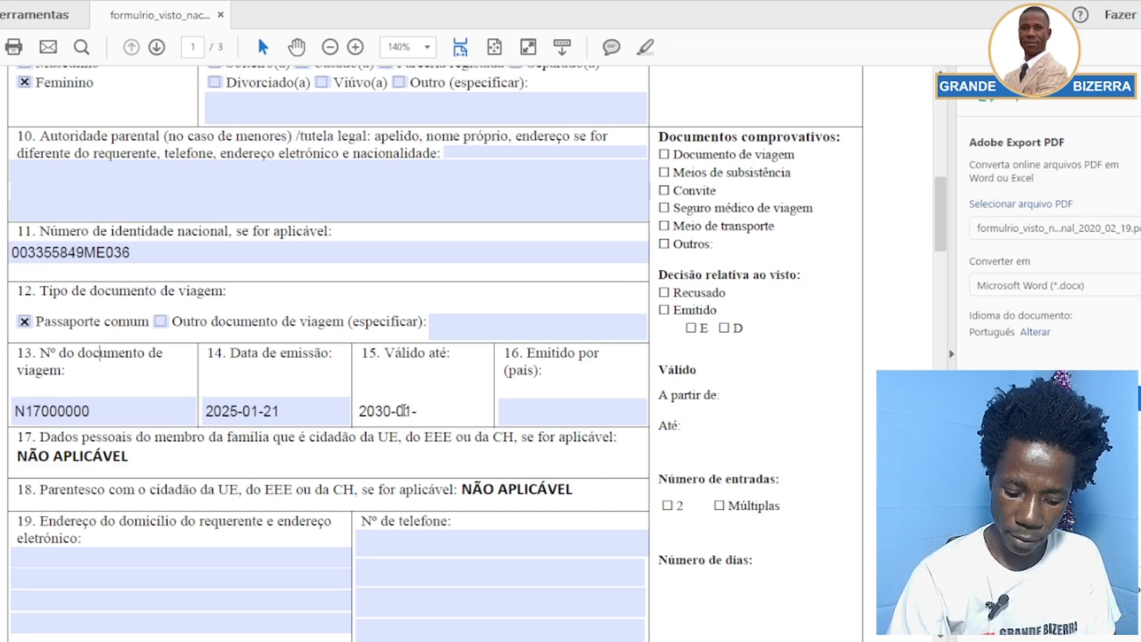
pyautogui.write('21')
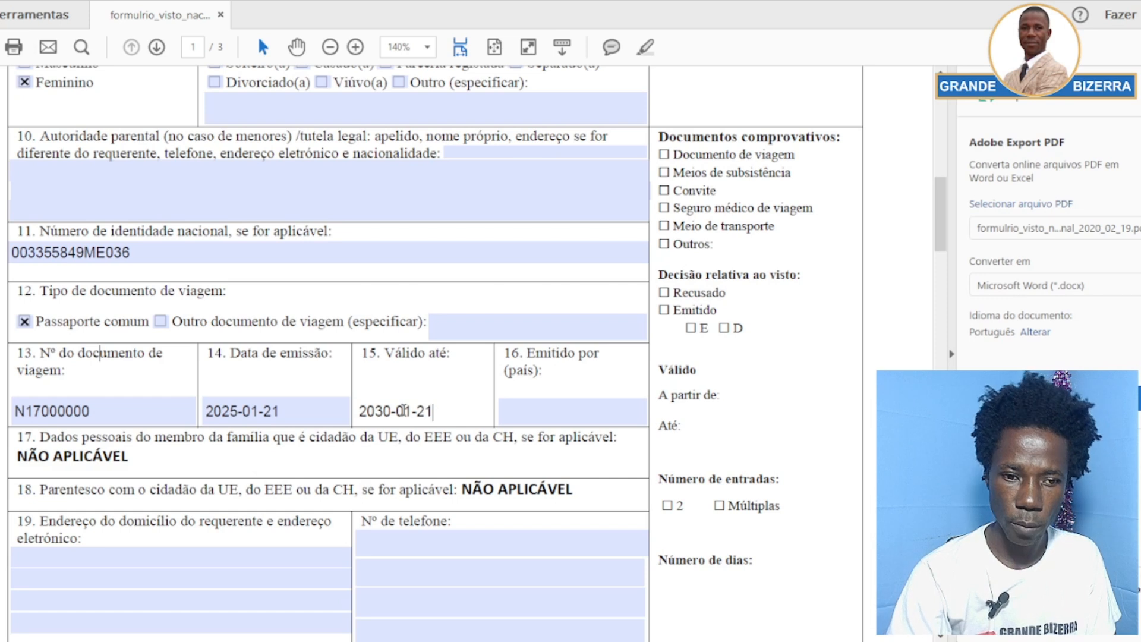
pyautogui.click(458, 360)
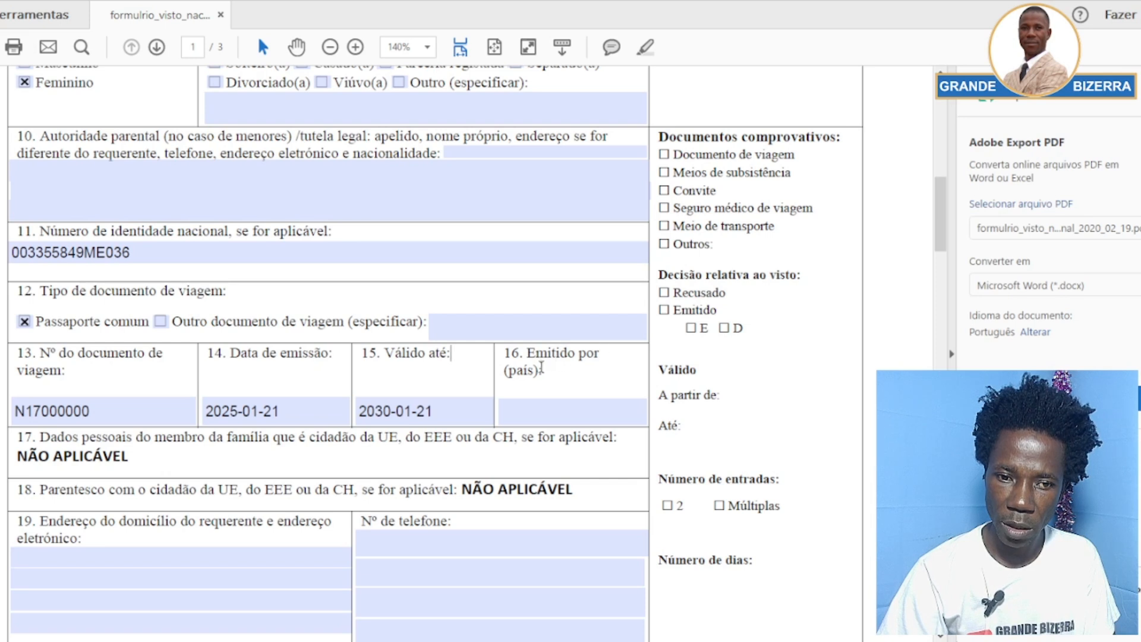
# Enter Angola as the issuing country in field 16
pyautogui.click(543, 407)
pyautogui.click(544, 417)
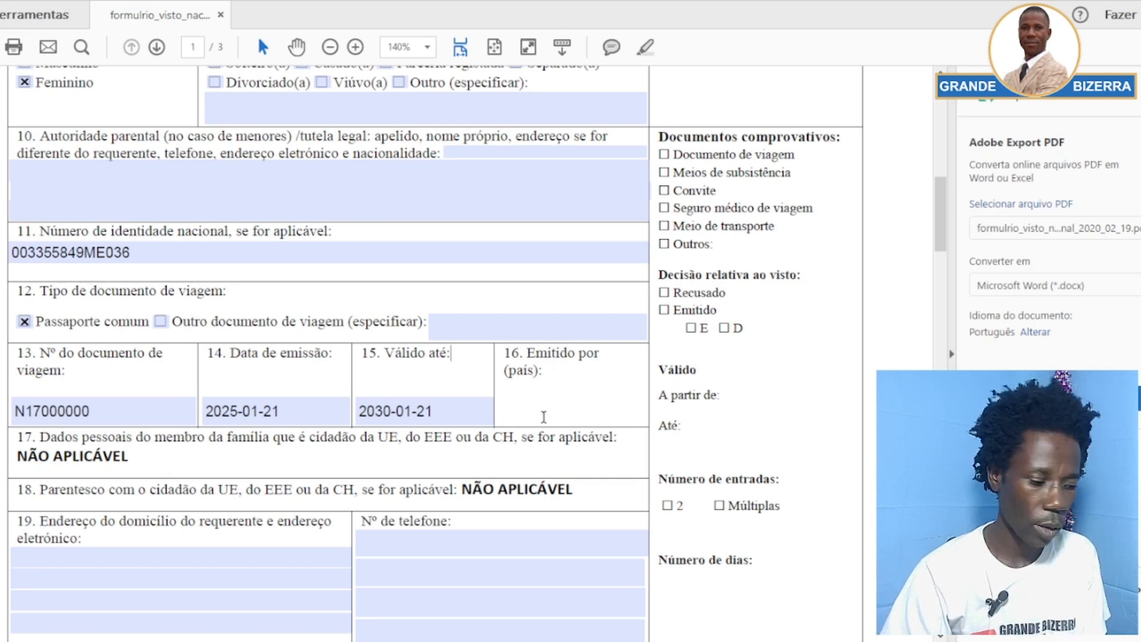
pyautogui.write('Angol')
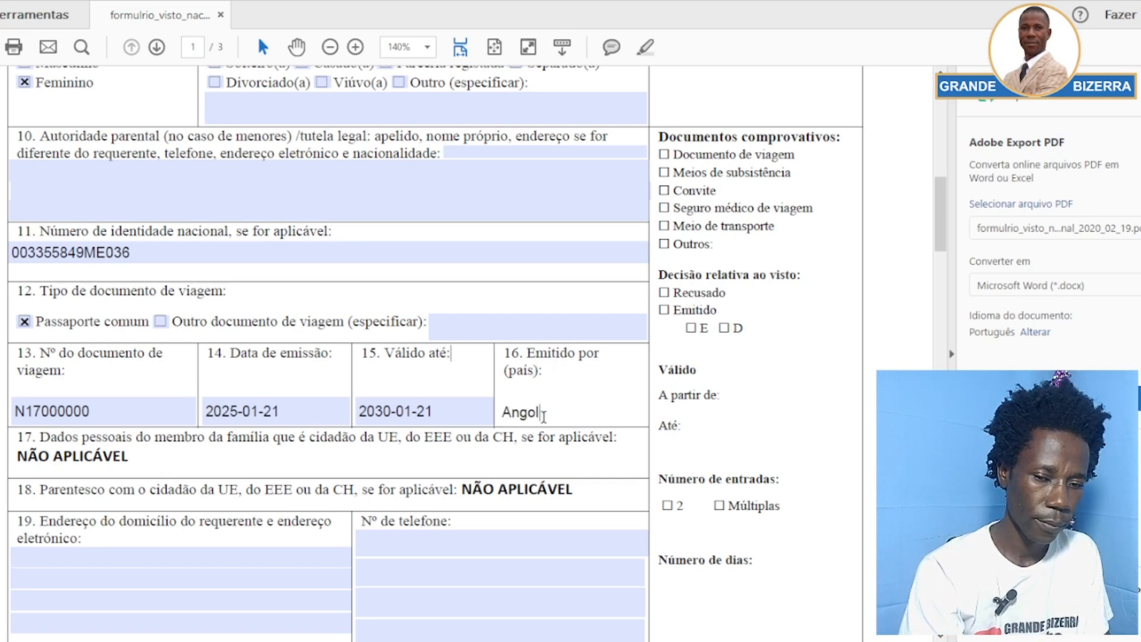
pyautogui.write('a')
pyautogui.click(476, 369)
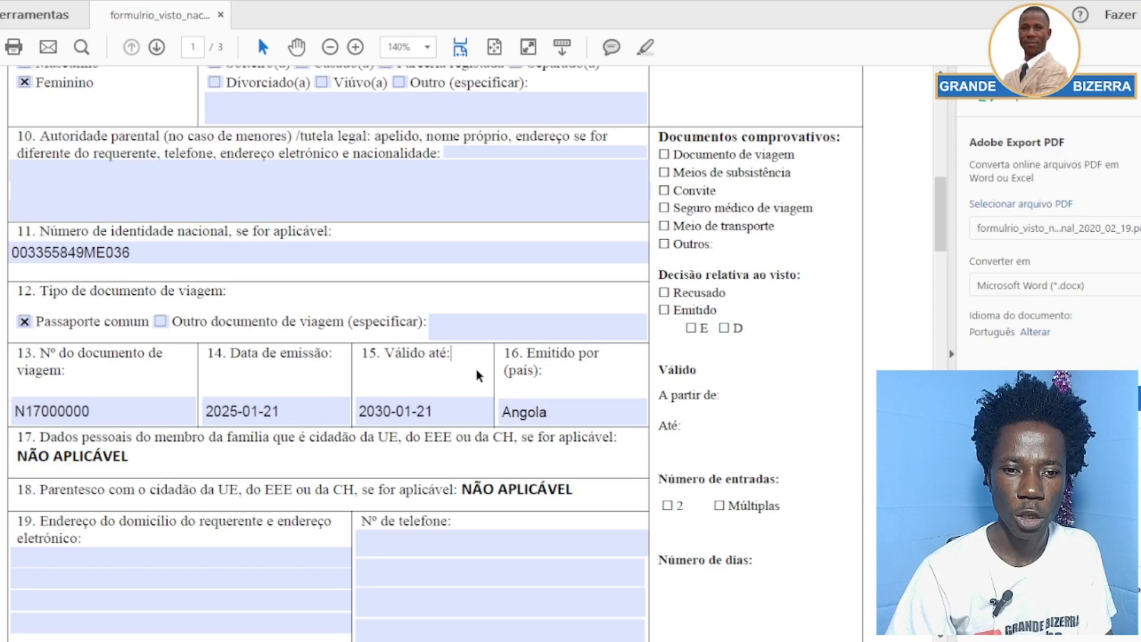
# Scroll past field 17 down to section 19 and focus its first address line
pyautogui.scroll(-3, 477, 369)
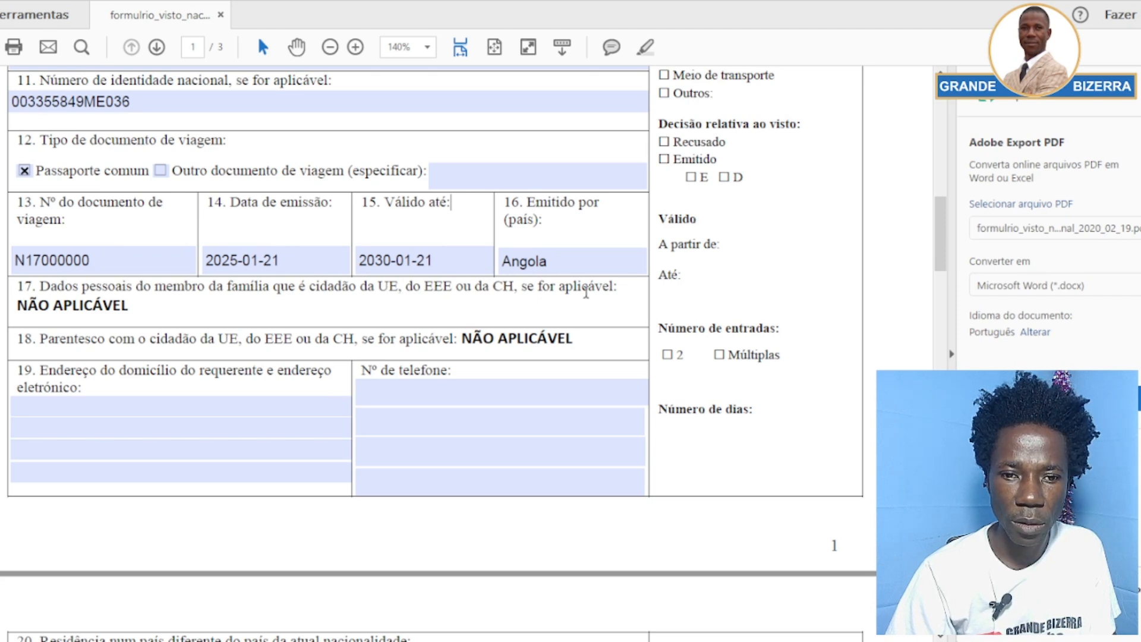
pyautogui.moveTo(151, 287); pyautogui.dragTo(42, 287)
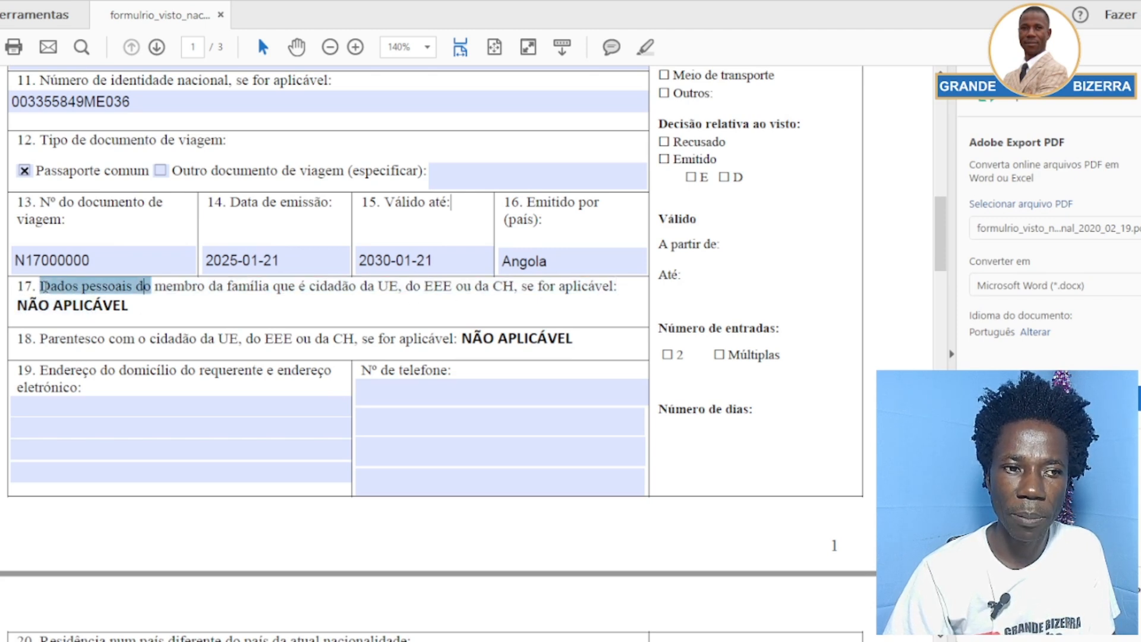
pyautogui.click(136, 310)
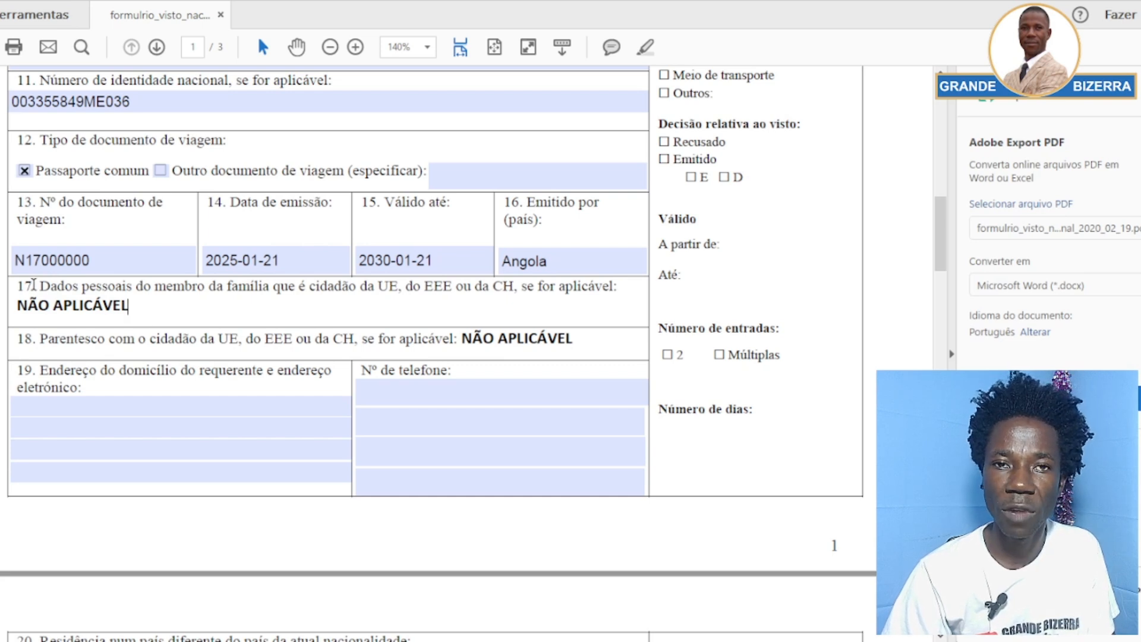
pyautogui.scroll(-1, 162, 319)
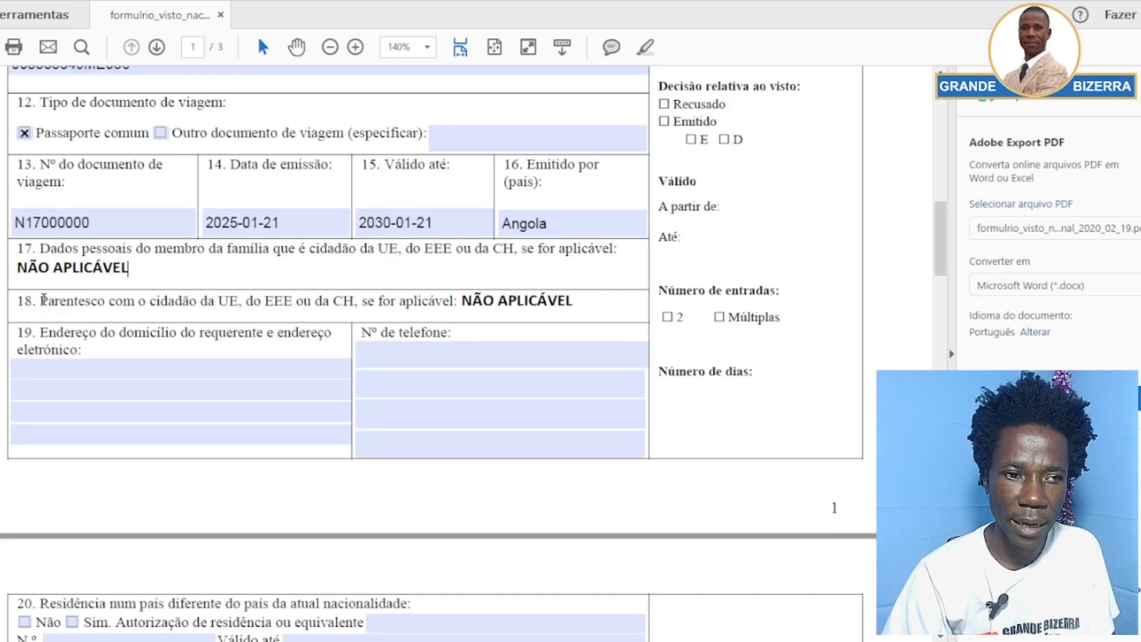
pyautogui.scroll(-2, 107, 285)
pyautogui.click(103, 287)
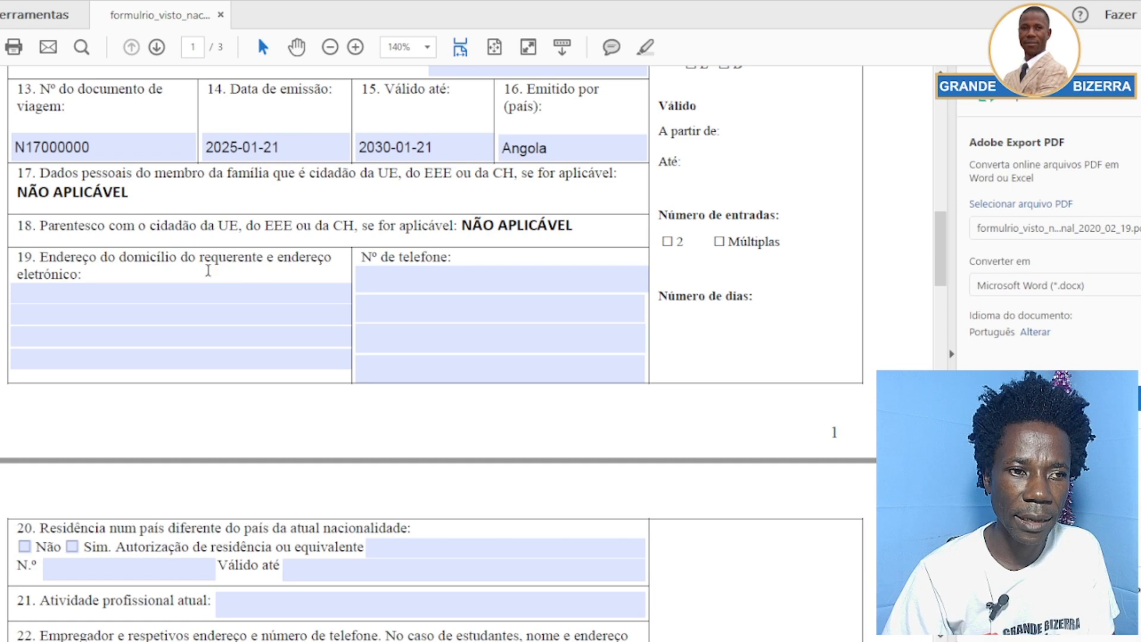
# Type the applicant's full street address into section 19's first line and commit it
pyautogui.click(97, 291)
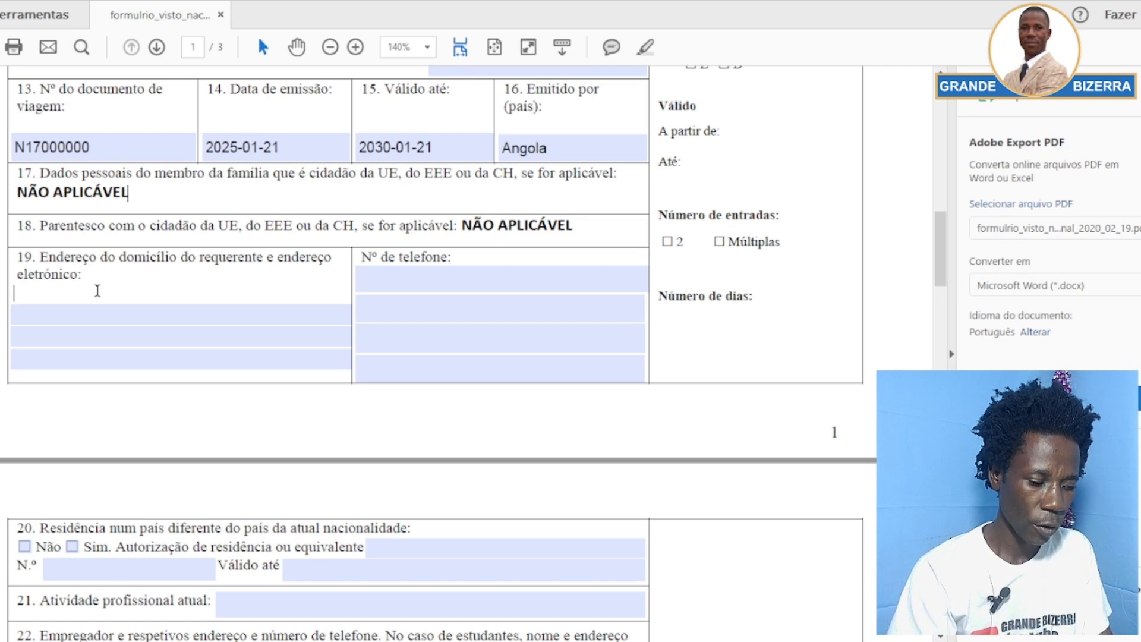
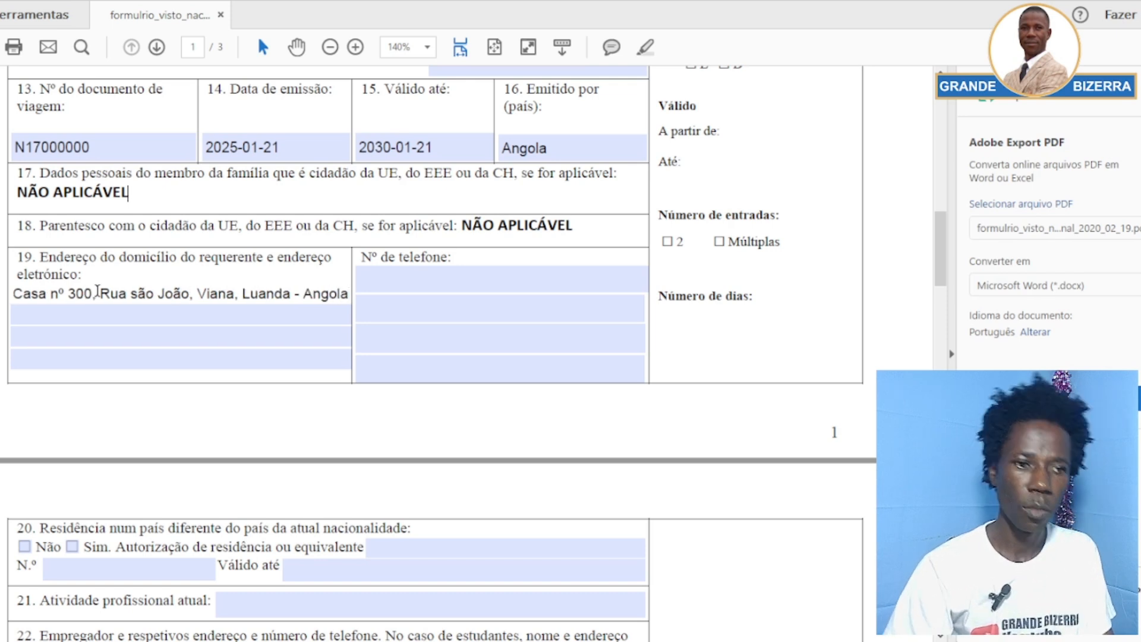
pyautogui.click(96, 312)
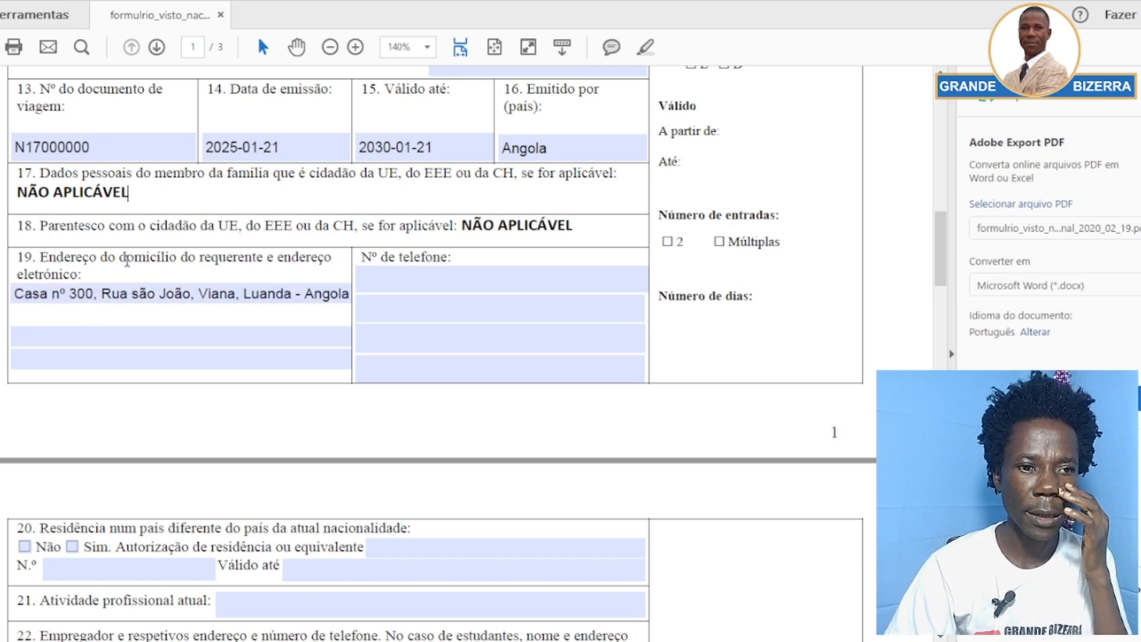
pyautogui.click(119, 337)
pyautogui.click(106, 299)
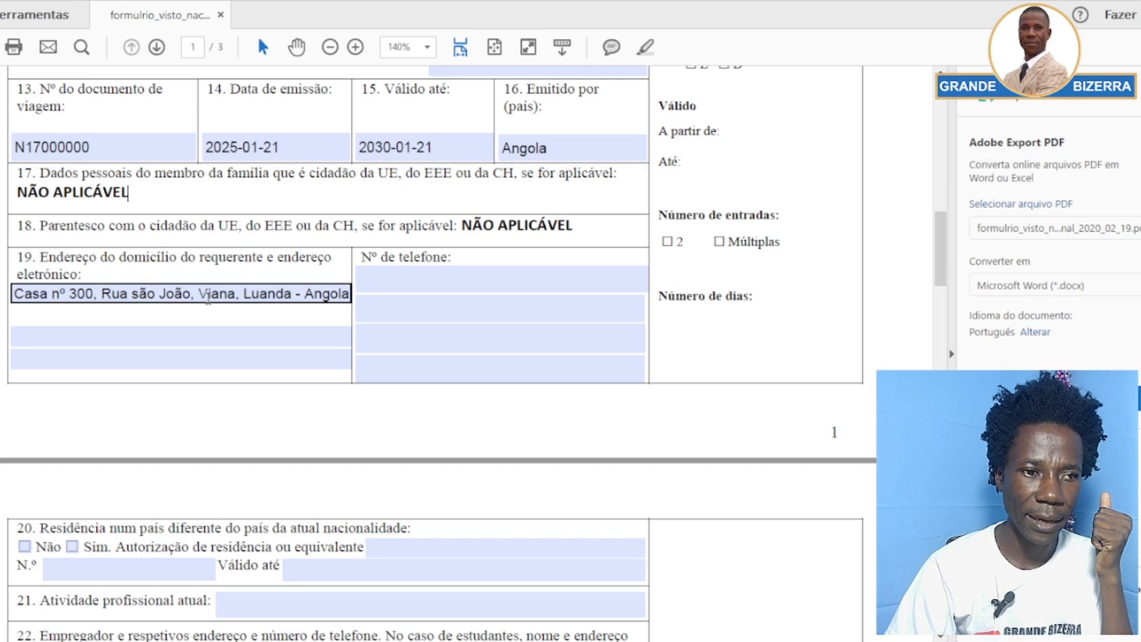
pyautogui.click(217, 273)
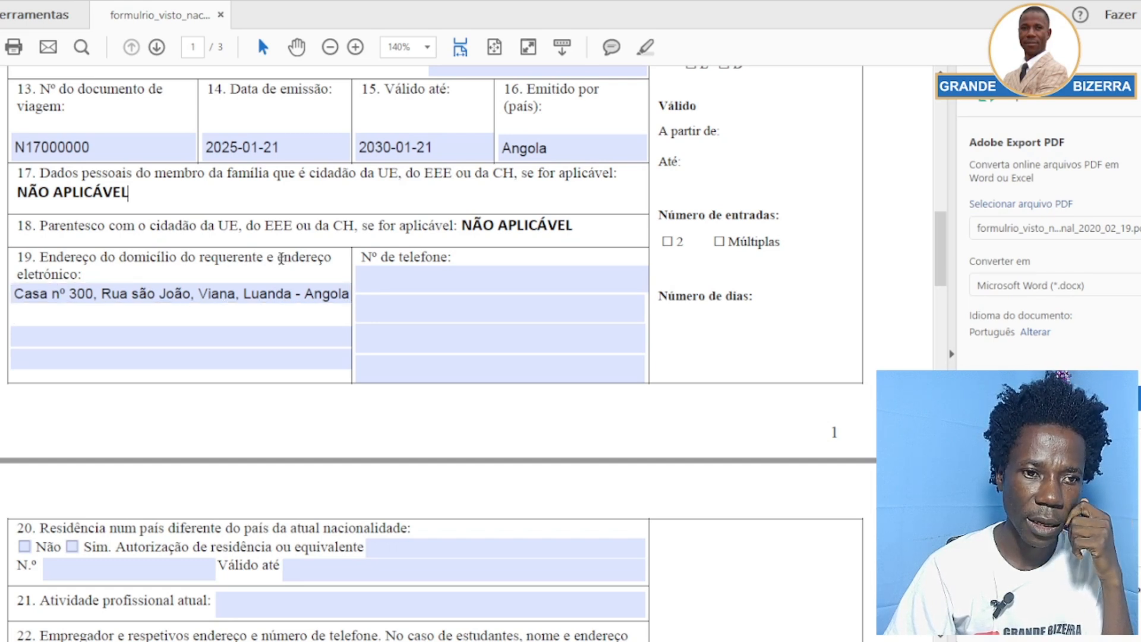
pyautogui.moveTo(281, 259); pyautogui.dragTo(300, 259)
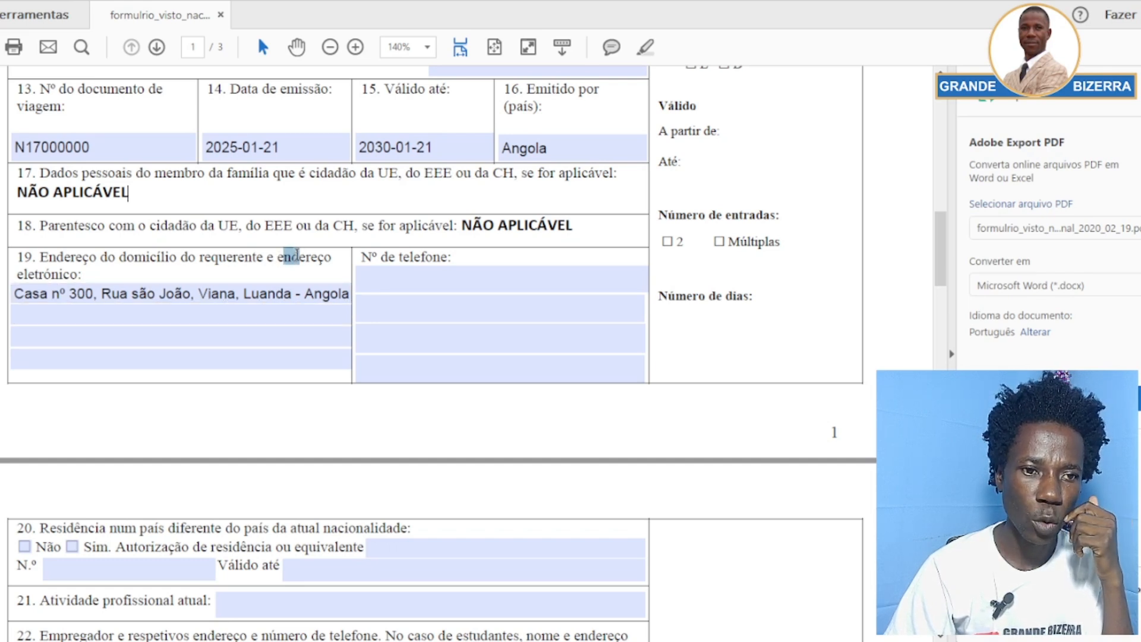
# Type the applicant's e-mail address on the e-mail line of field 19
pyautogui.click(57, 294)
pyautogui.click(88, 315)
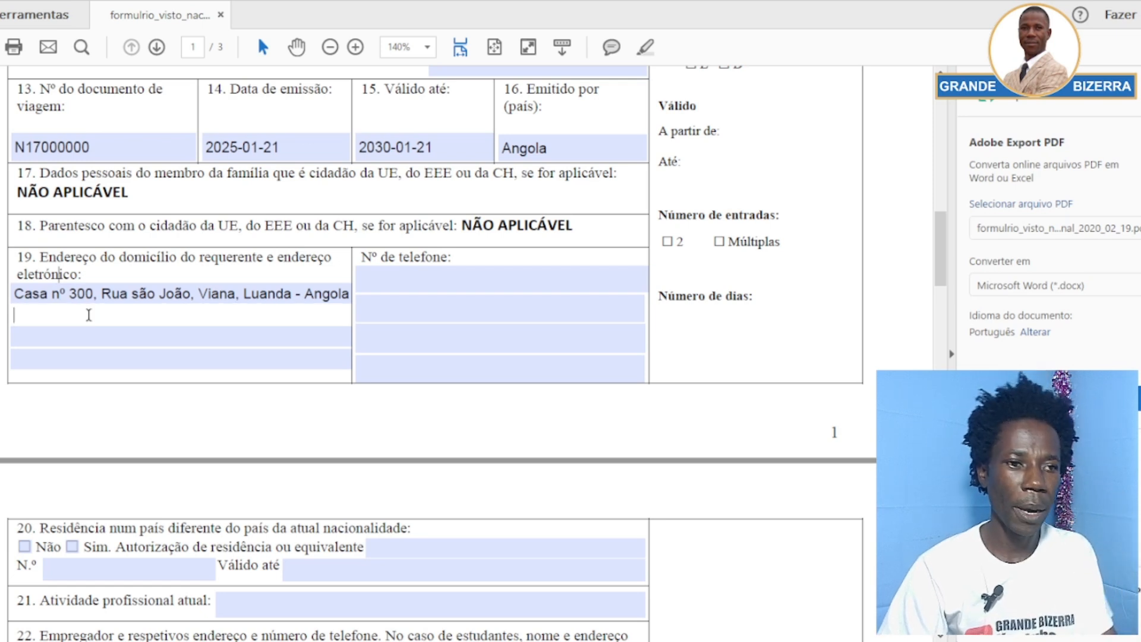
pyautogui.click(93, 337)
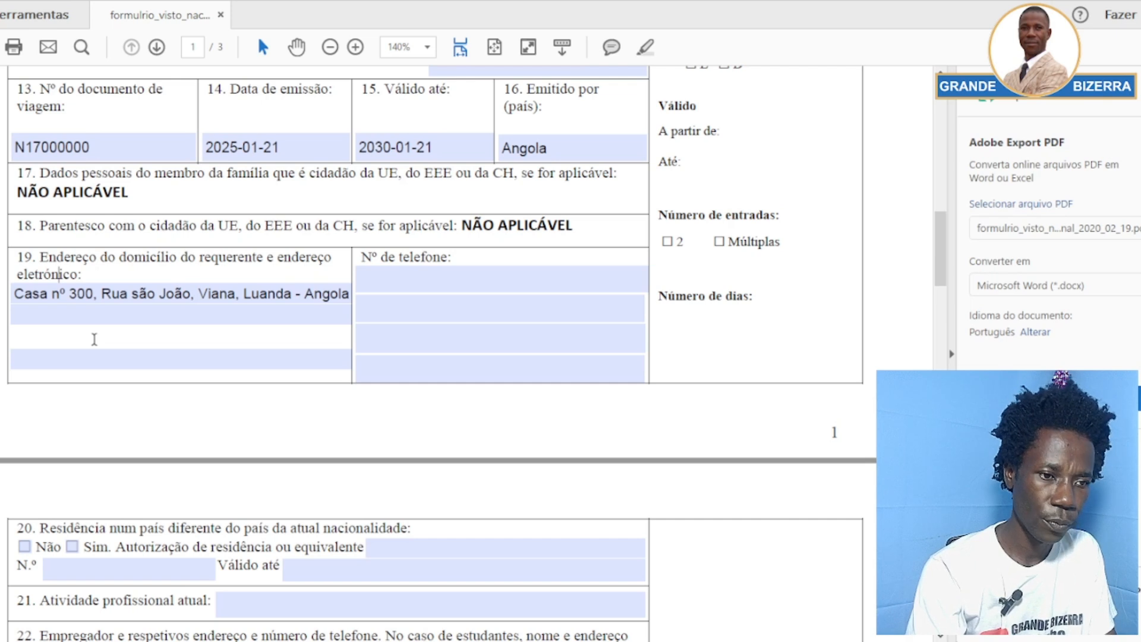
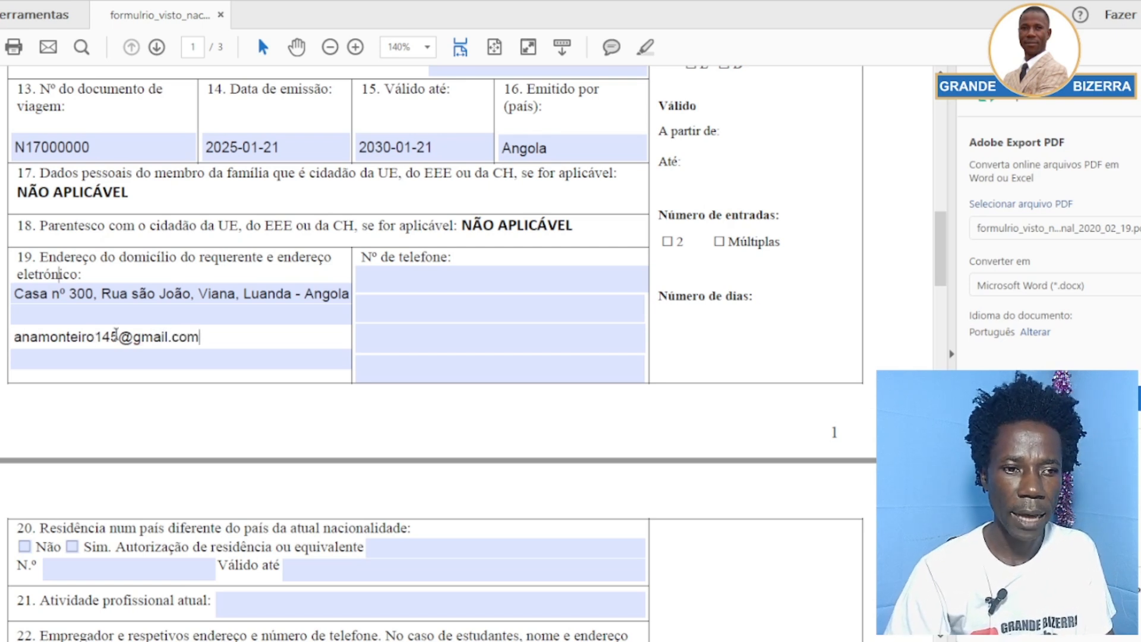
pyautogui.click(210, 348)
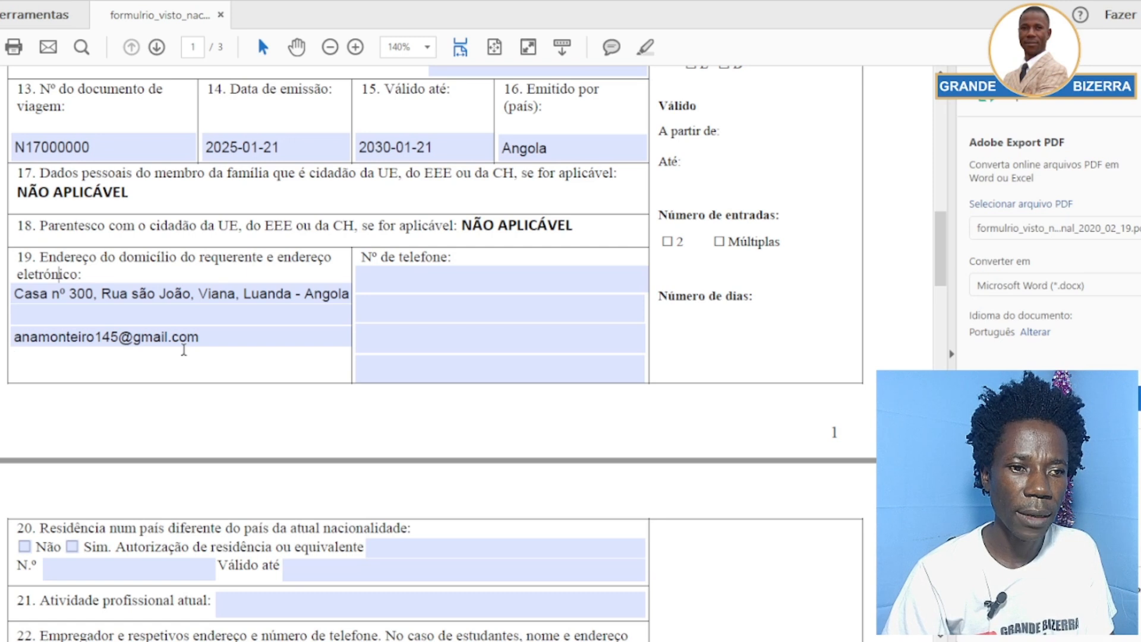
# Fill the Nº de telefone field with the applicant's number, prefixed +244
pyautogui.click(400, 272)
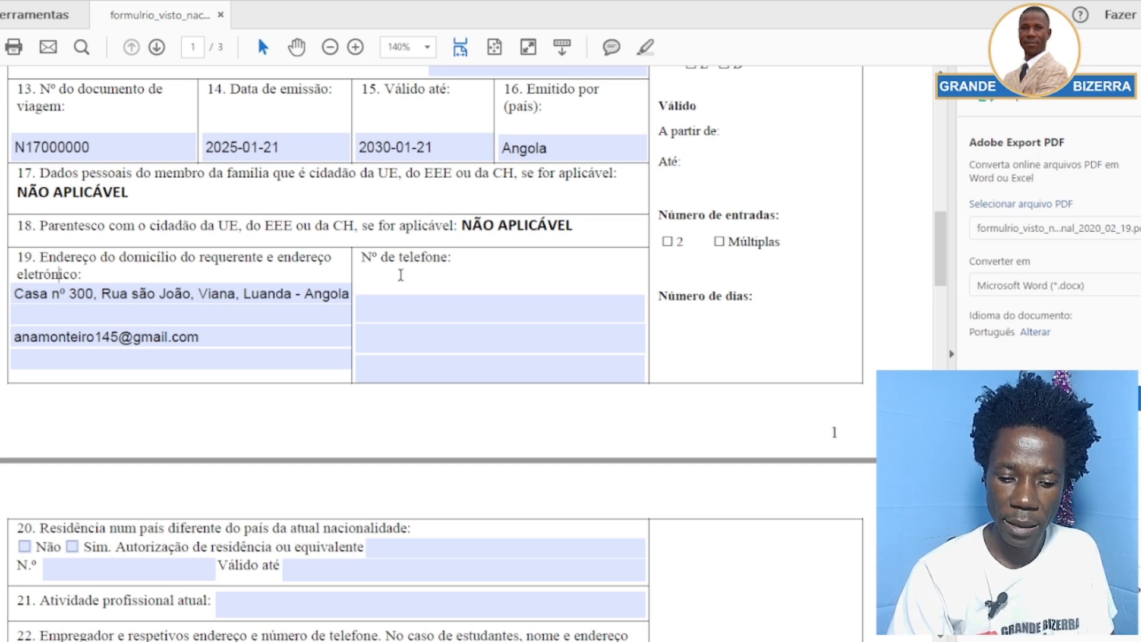
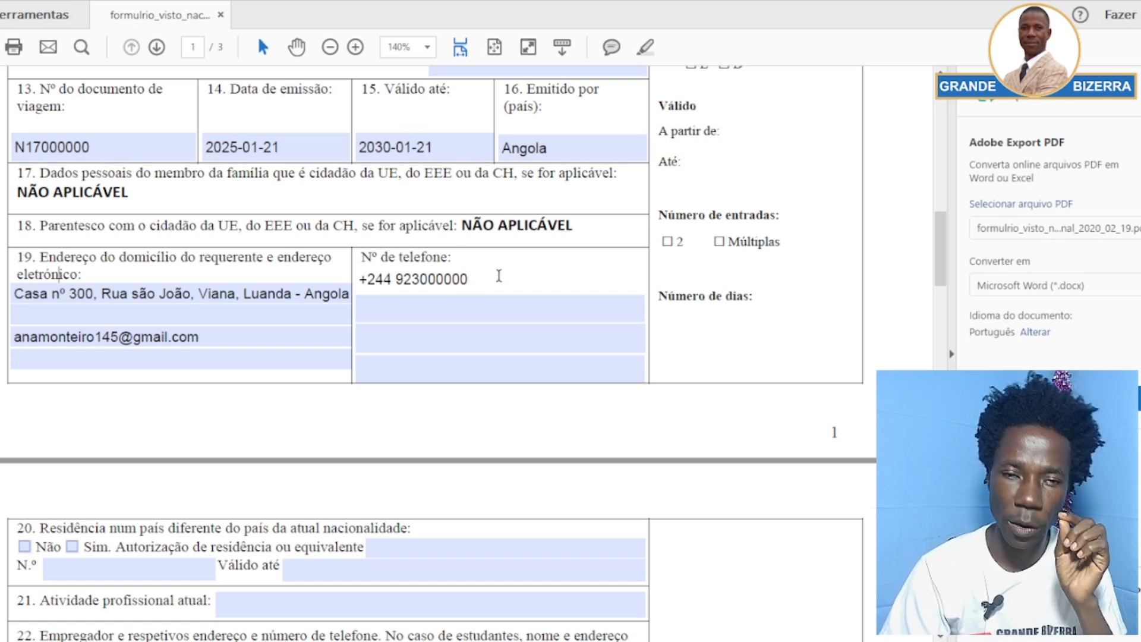
pyautogui.click(411, 246)
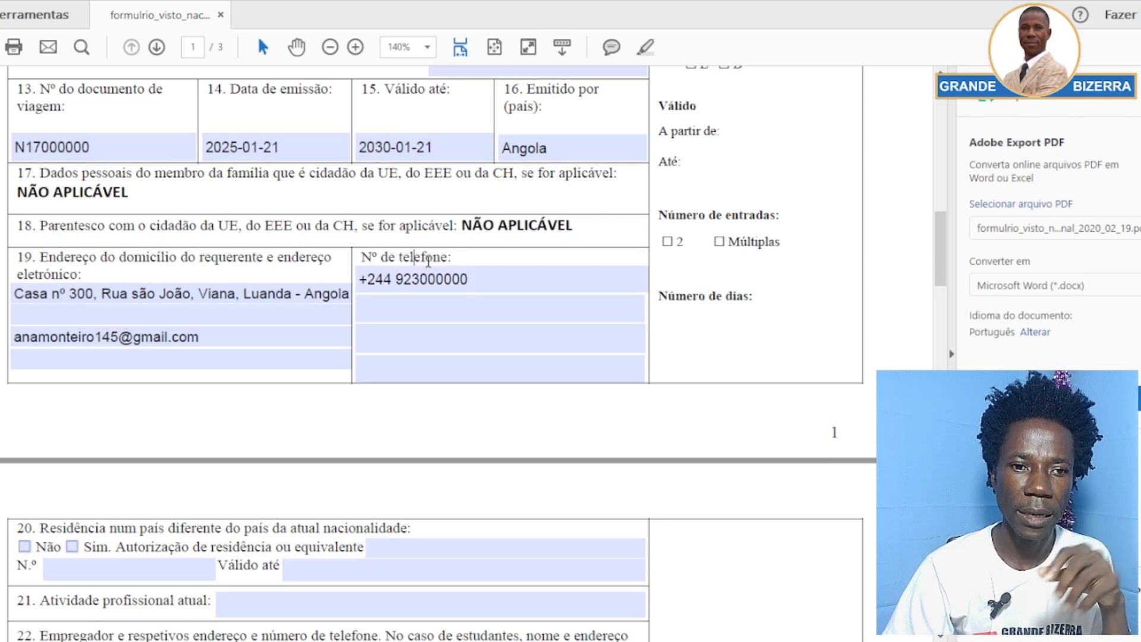
# Scroll to page 2 and tick Não for item 20, residence in another country
pyautogui.scroll(-4, 380, 353)
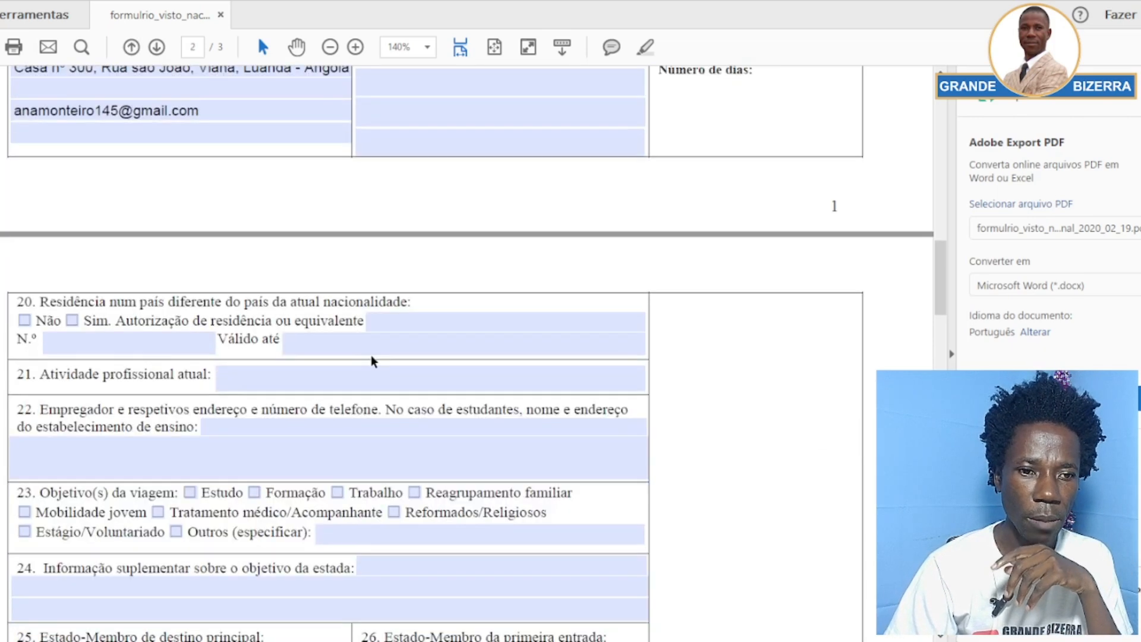
pyautogui.scroll(-1, 191, 318)
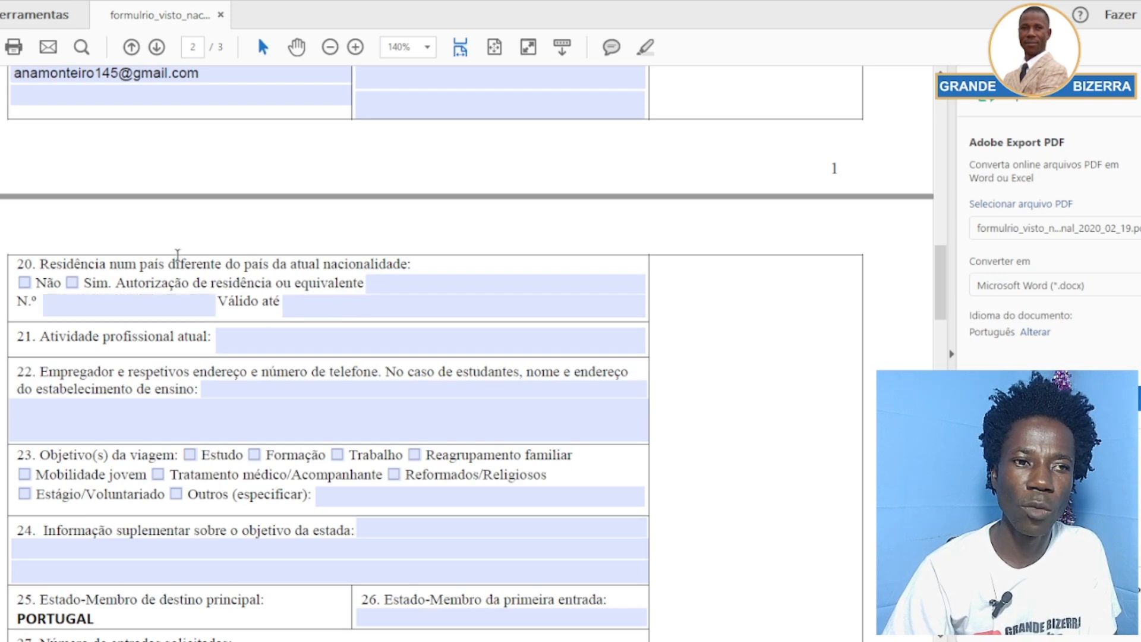
pyautogui.click(25, 283)
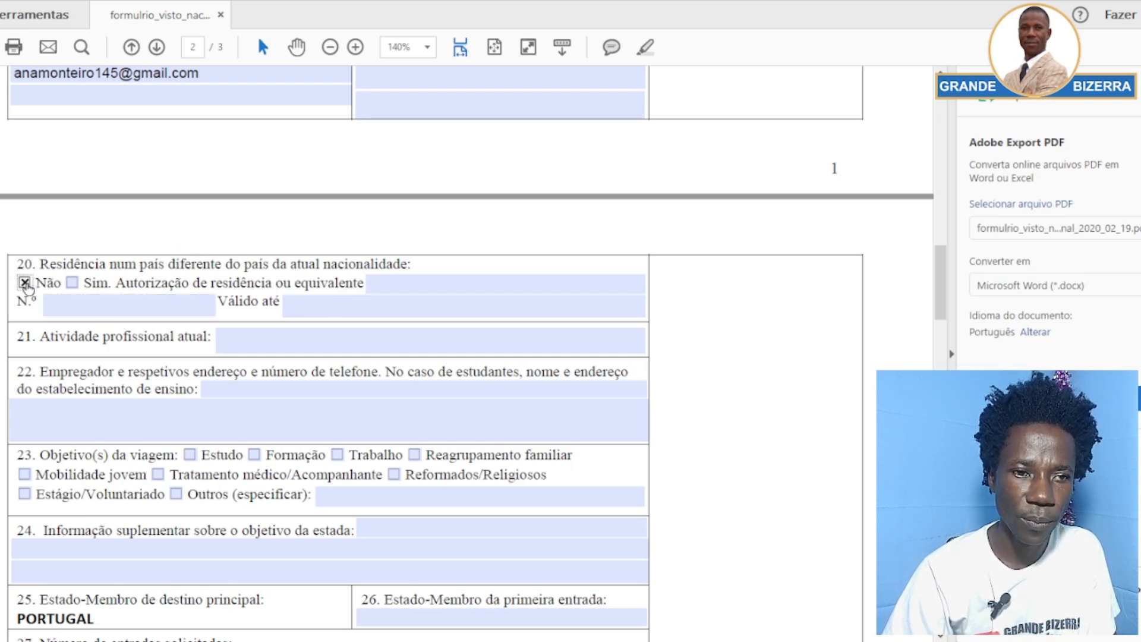
pyautogui.scroll(-1, 115, 333)
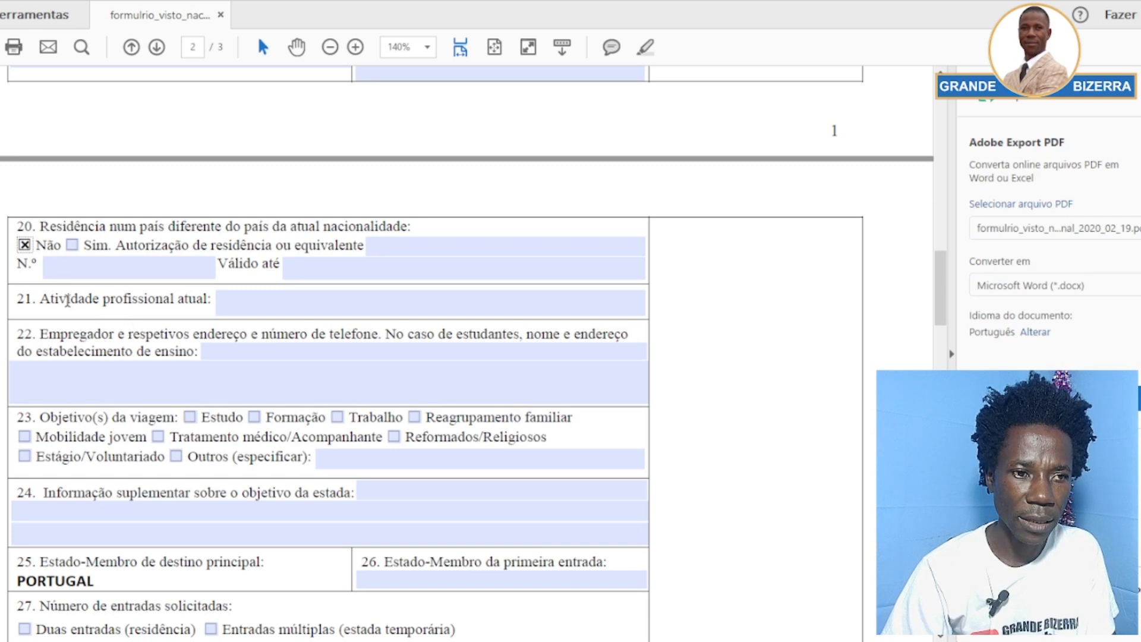
# Type Cabelereira into item 21's Atividade profissional atual field
pyautogui.click(223, 304)
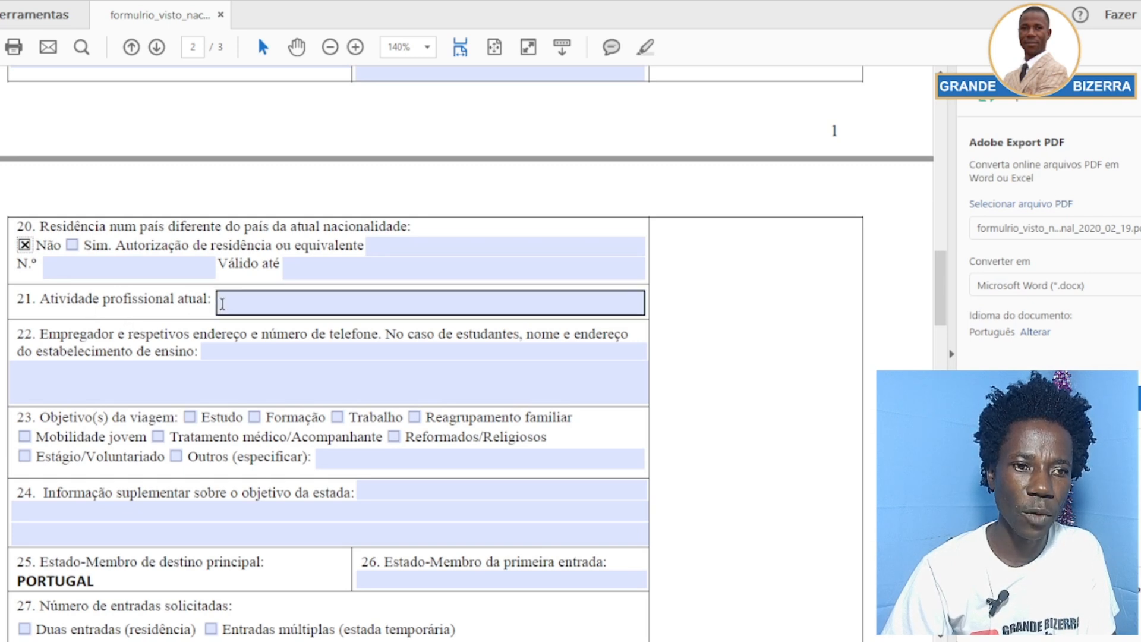
pyautogui.click(252, 301)
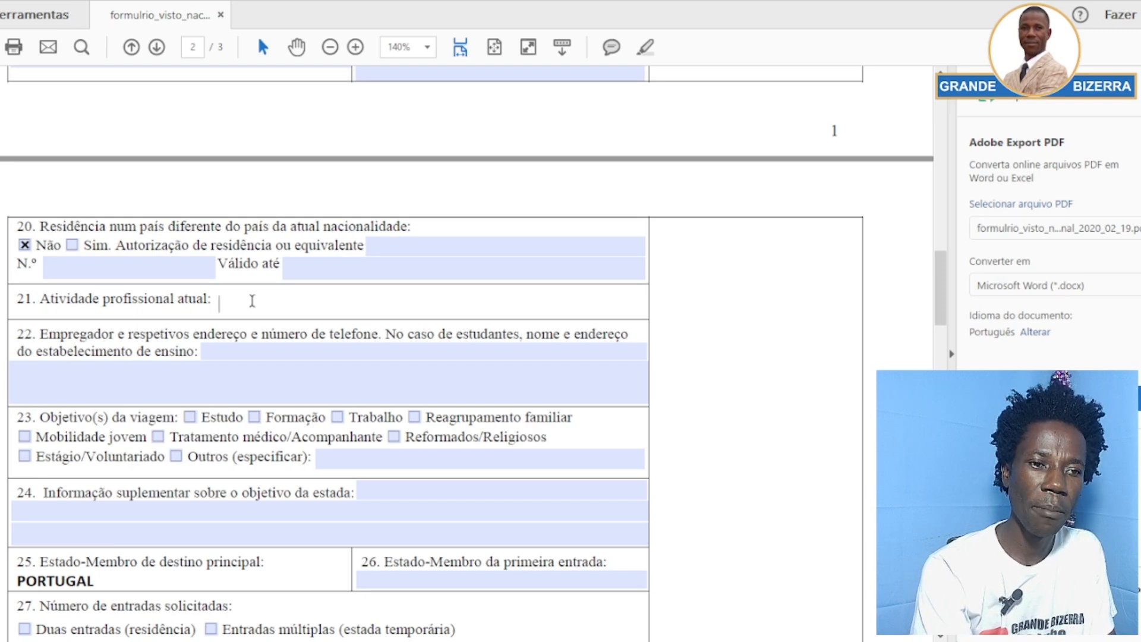
pyautogui.write('Ca')
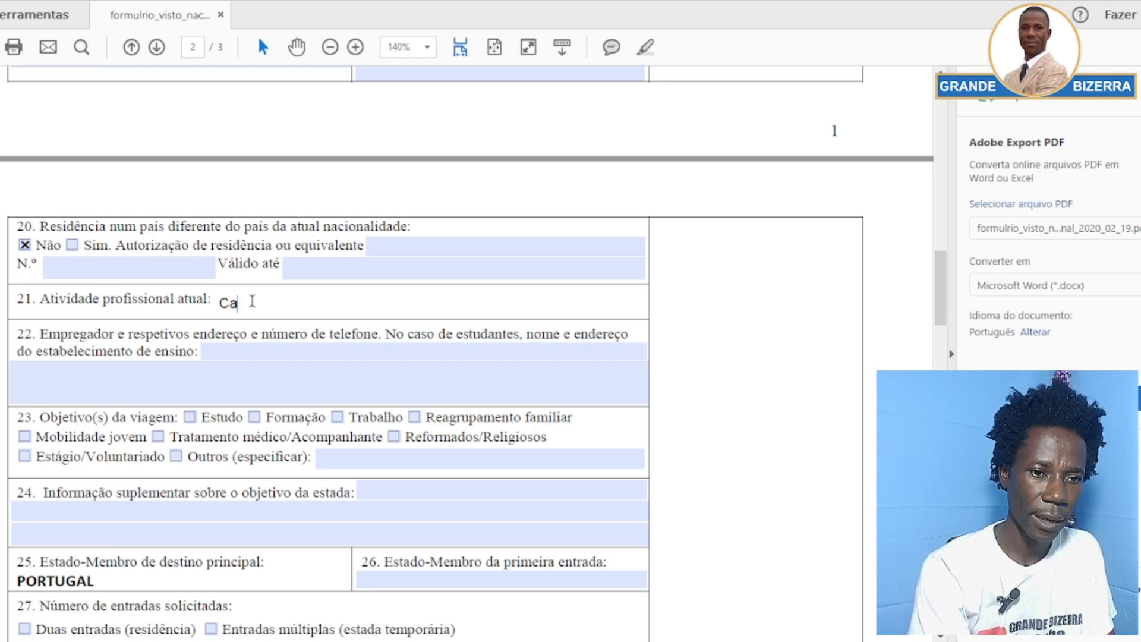
pyautogui.write('bele')
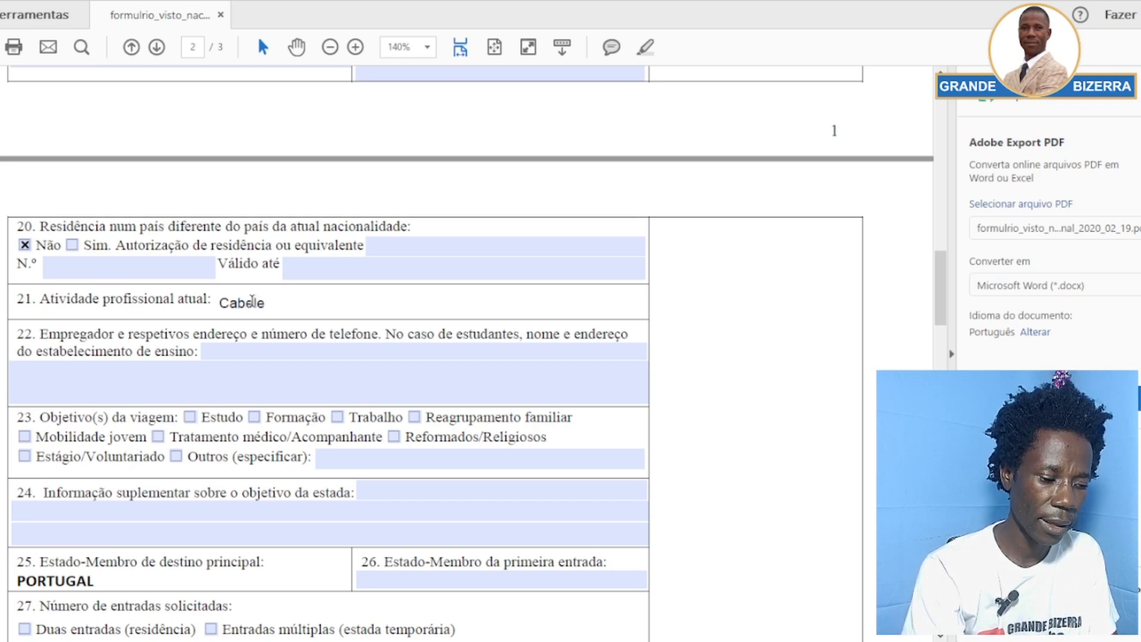
pyautogui.write('reira')
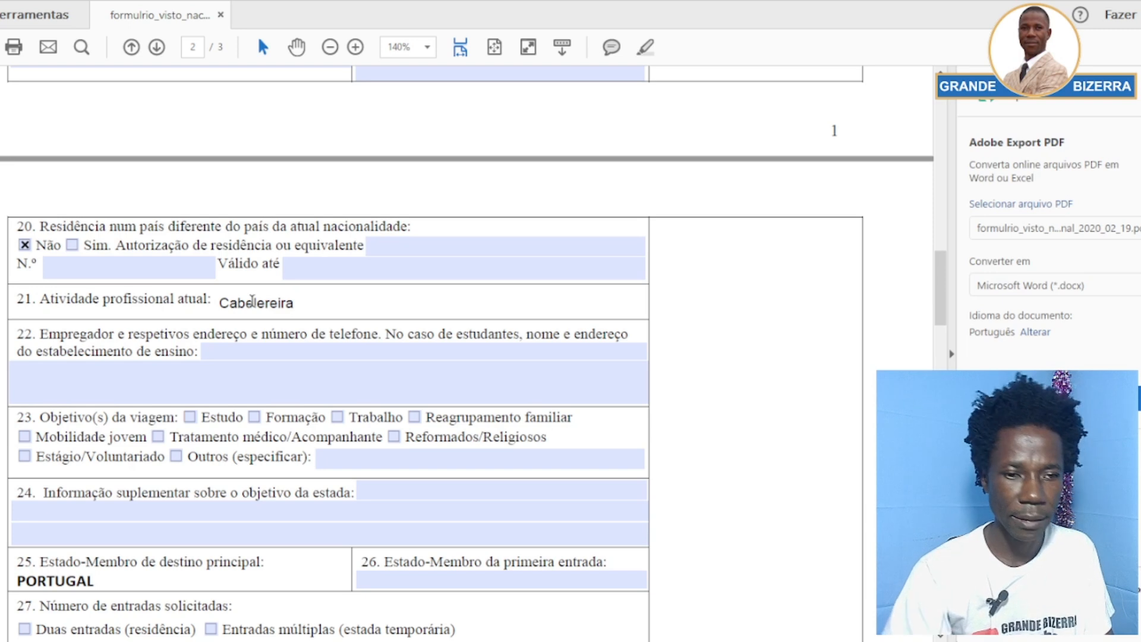
pyautogui.click(194, 306)
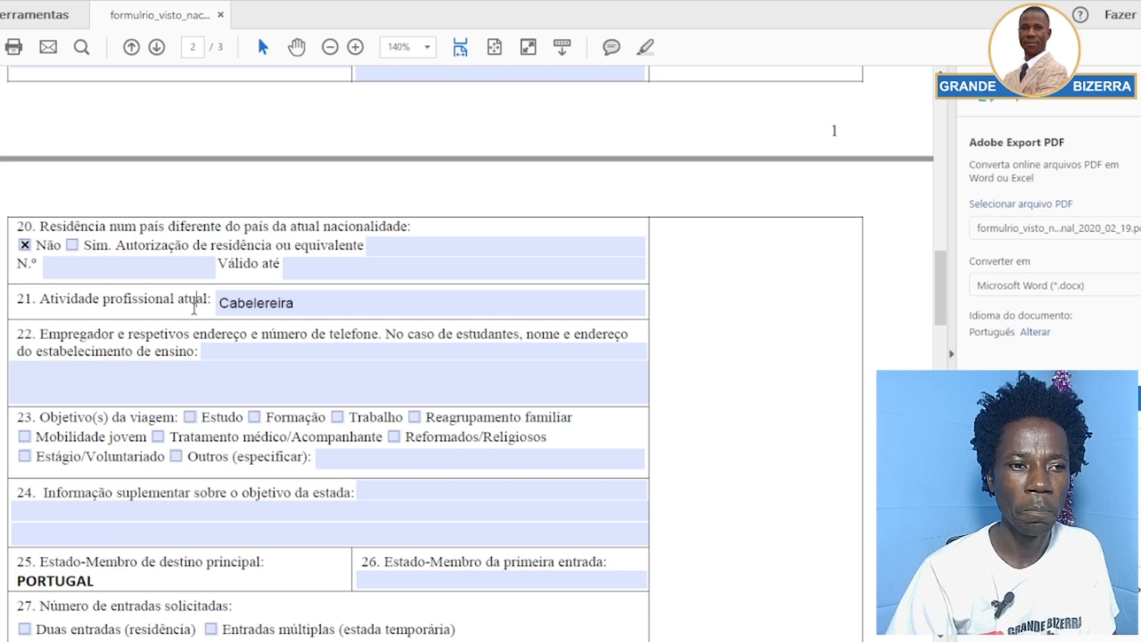
pyautogui.scroll(-1, 185, 313)
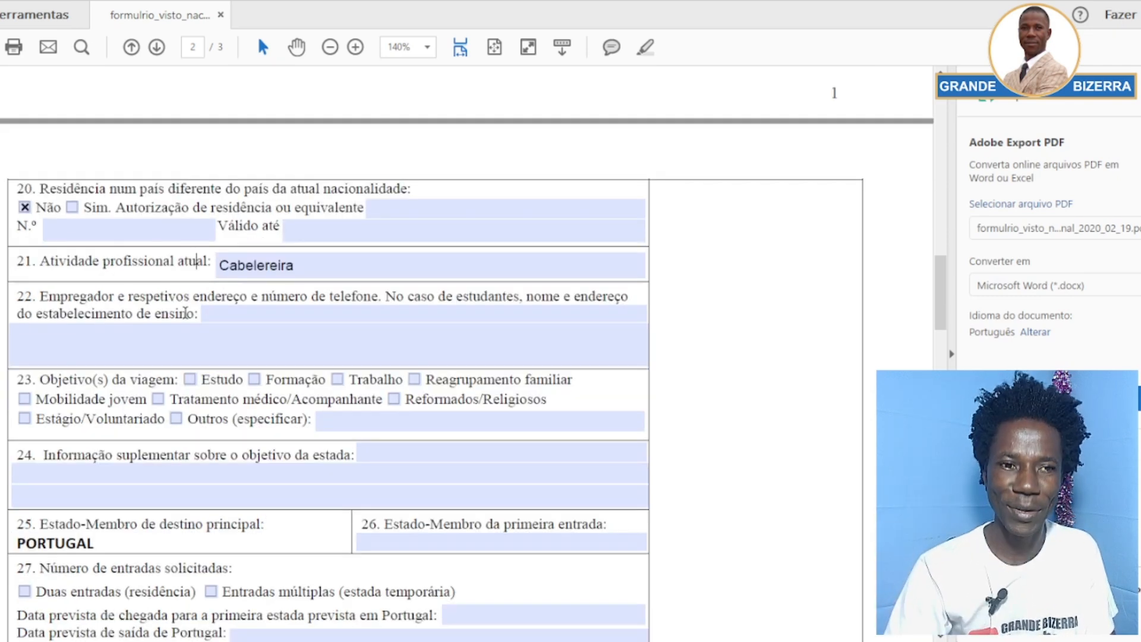
# Enter 'Trabalho por conta Própria,' as the employer in item 22
pyautogui.click(242, 315)
pyautogui.scroll(-1, 160, 315)
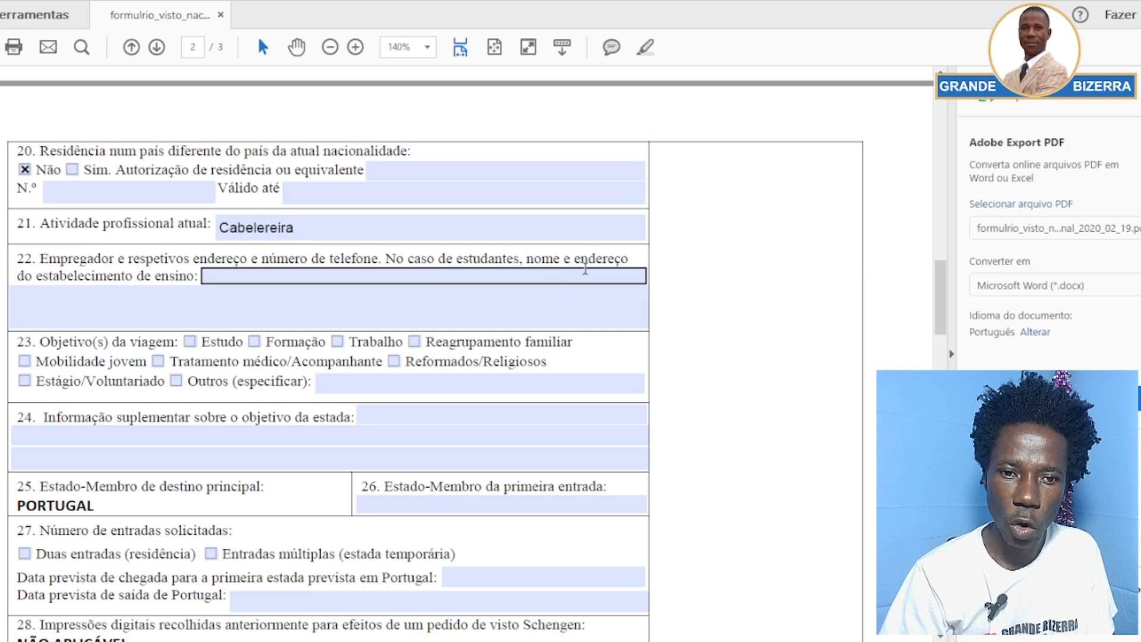
pyautogui.click(214, 277)
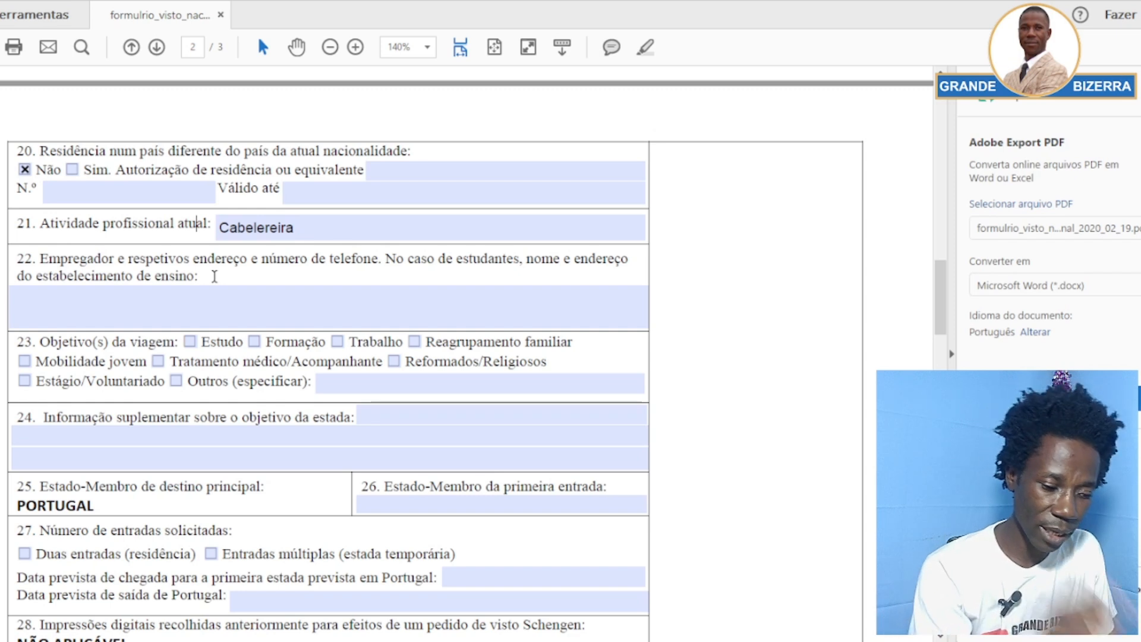
pyautogui.write('ra')
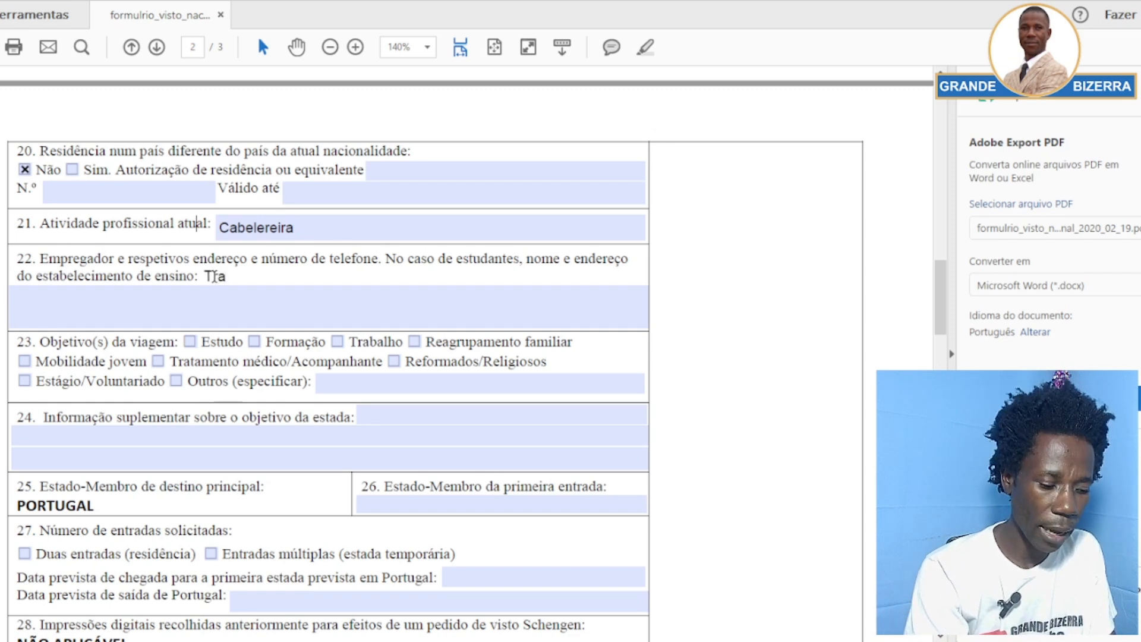
pyautogui.write('balho ')
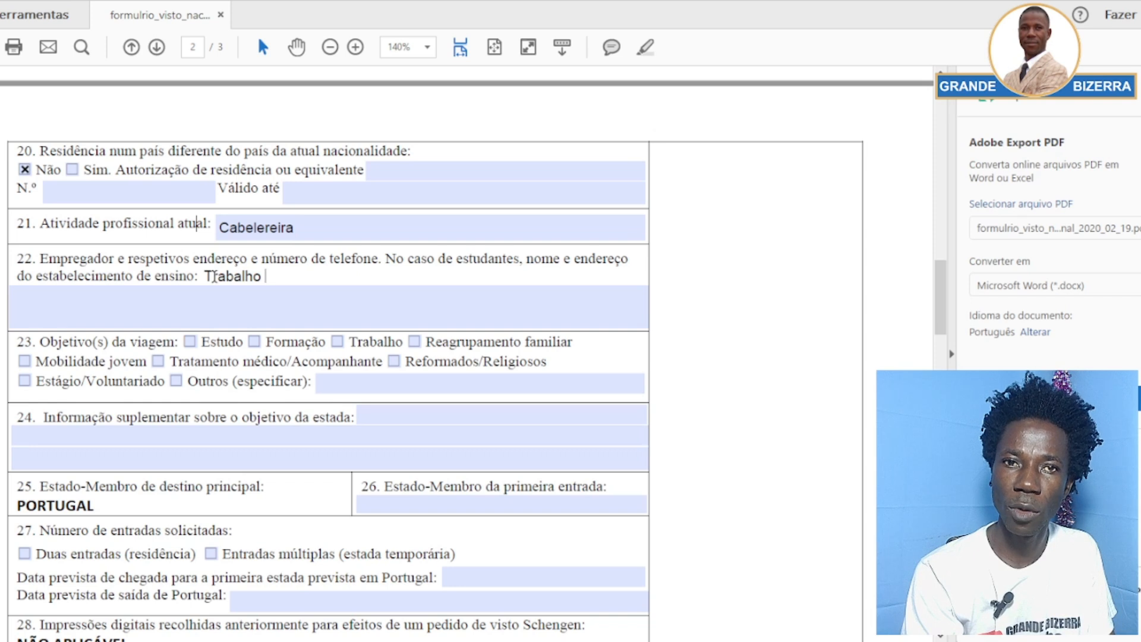
pyautogui.write('po')
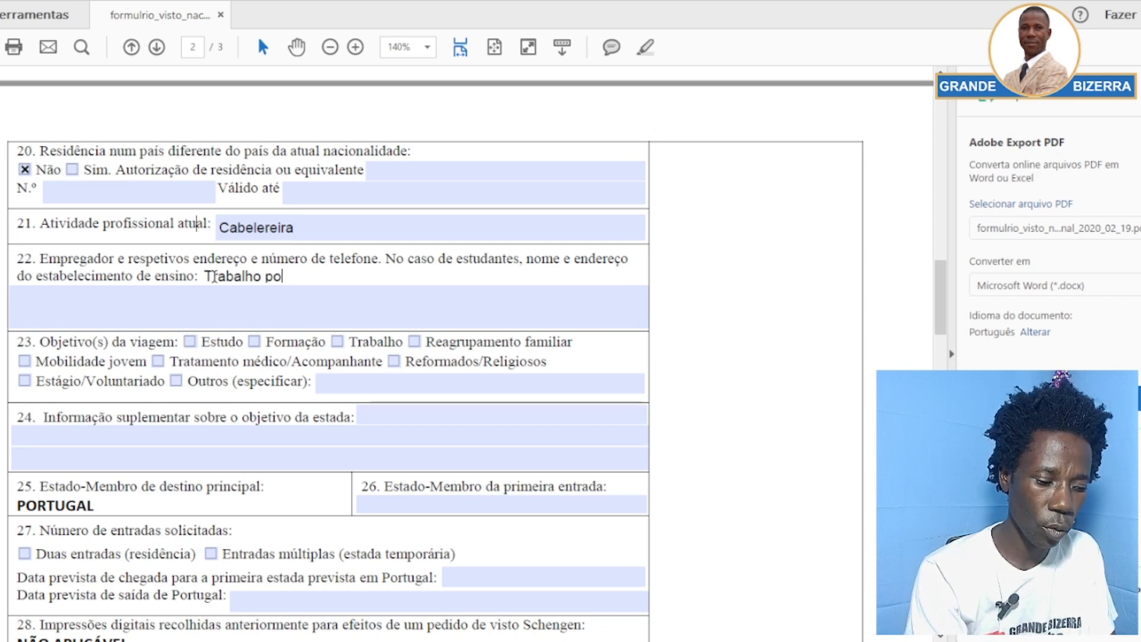
pyautogui.write('r conta')
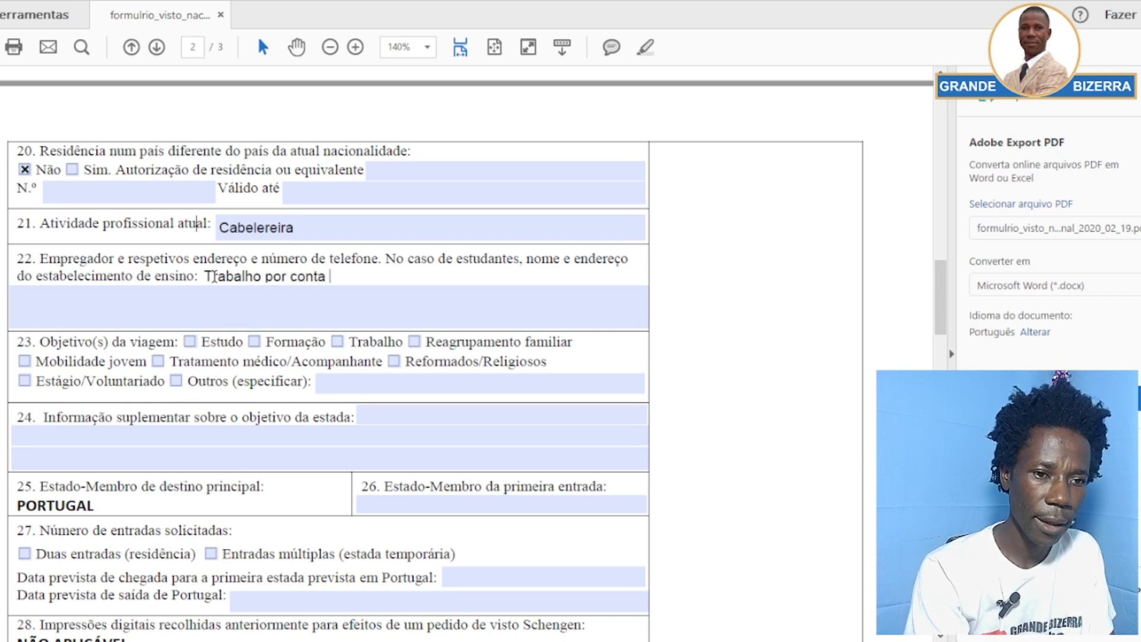
pyautogui.write(' Pr')
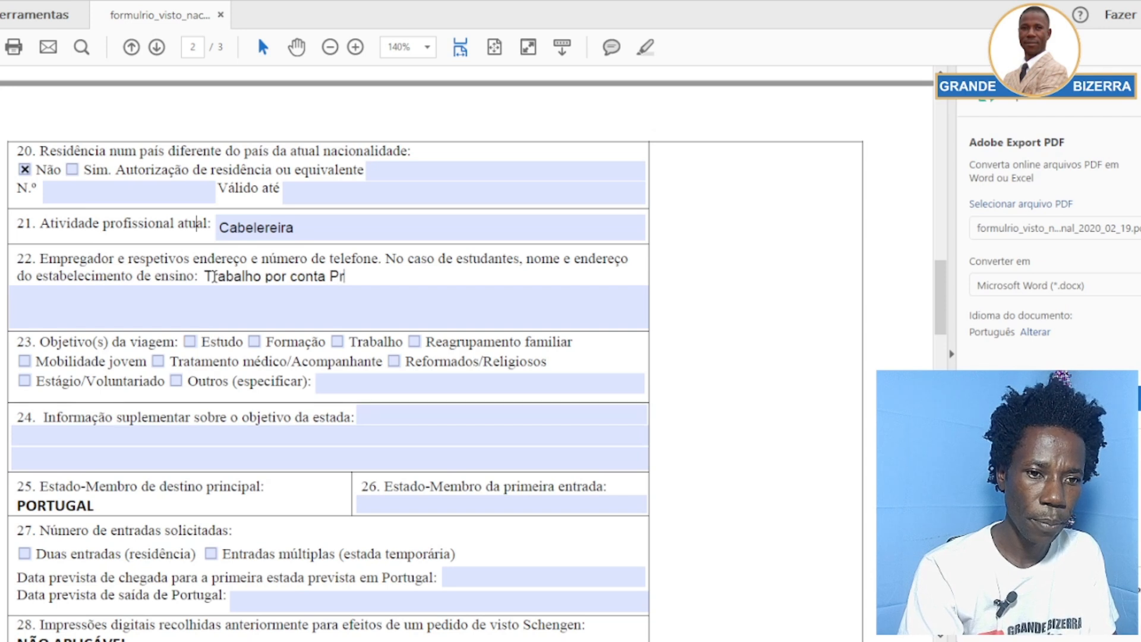
pyautogui.write('ópr')
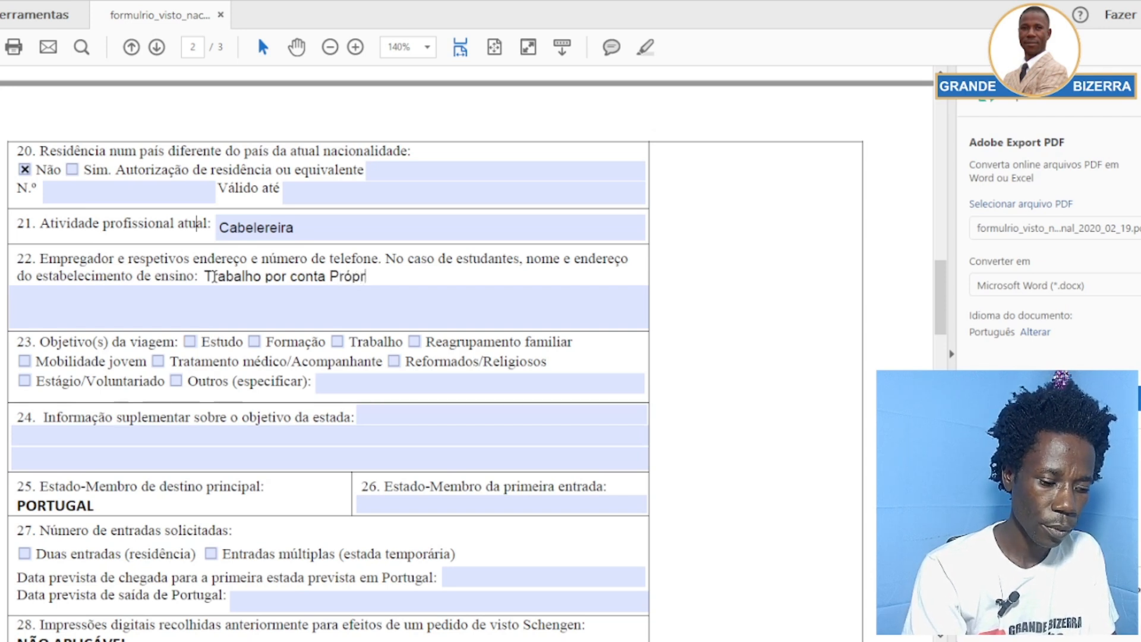
pyautogui.write('ia,')
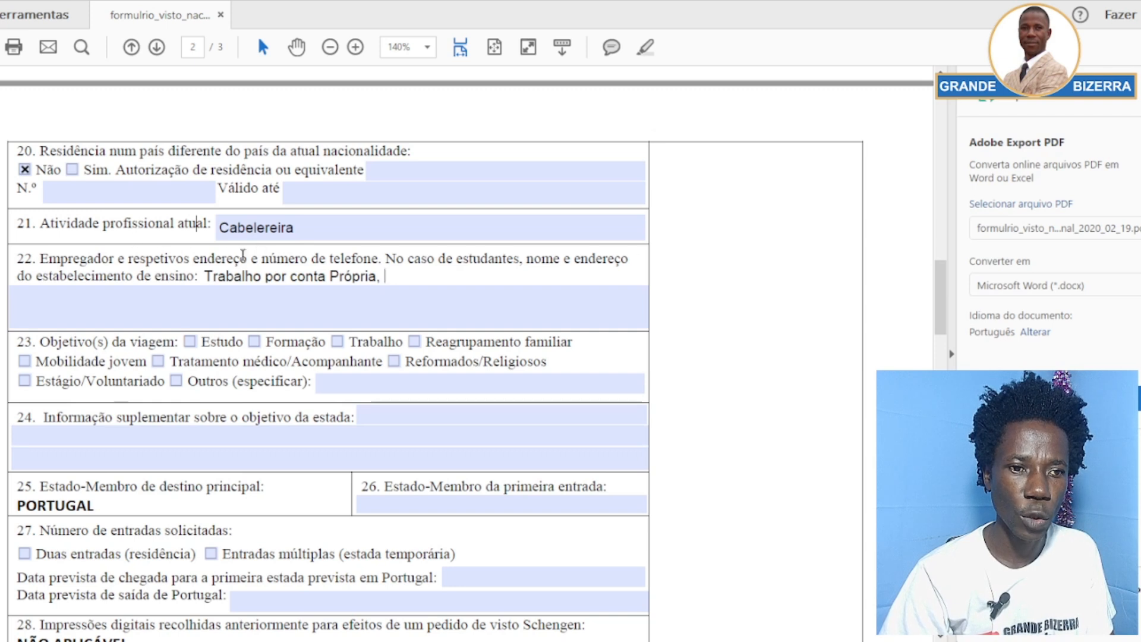
pyautogui.click(366, 300)
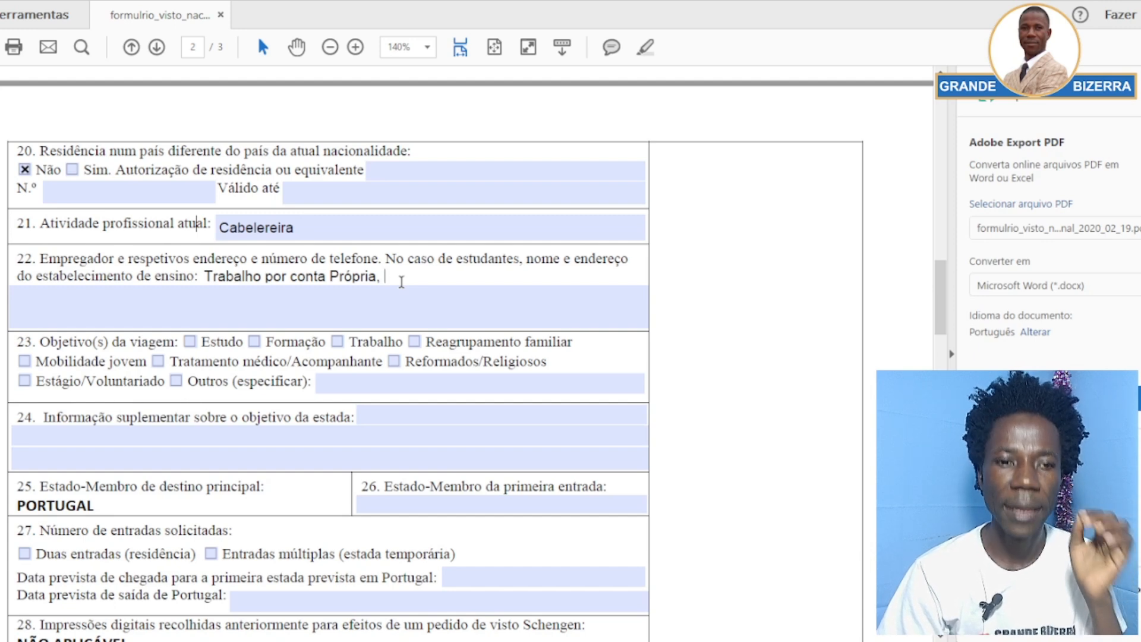
# Copy the home address from field 19 and paste it after the employer text in field 22
pyautogui.scroll(3, 393, 276)
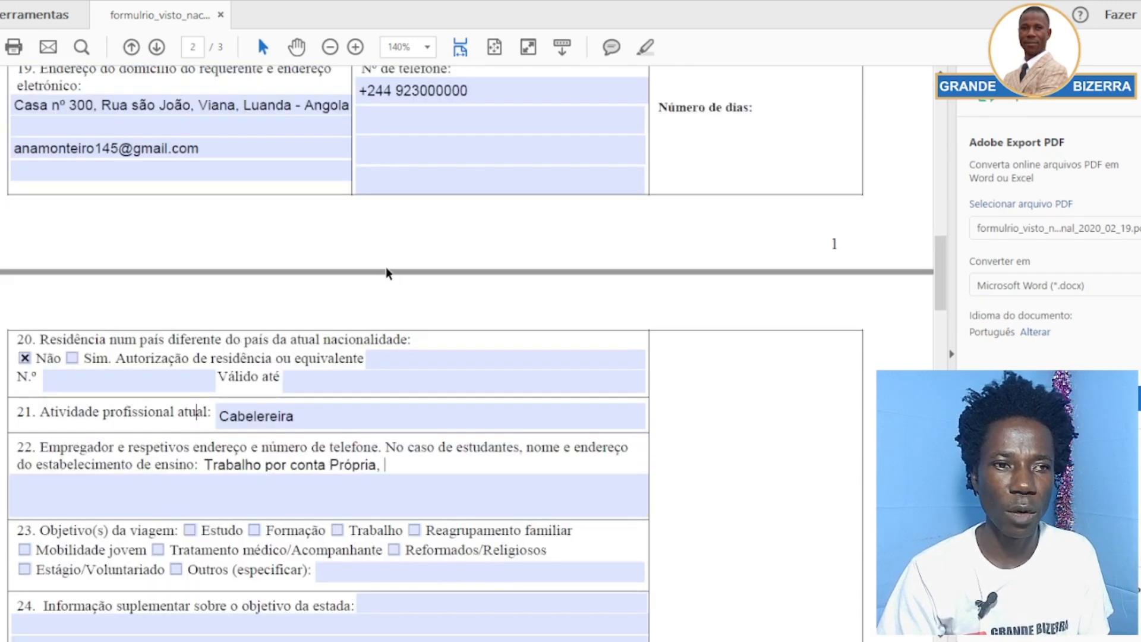
pyautogui.scroll(1, 386, 274)
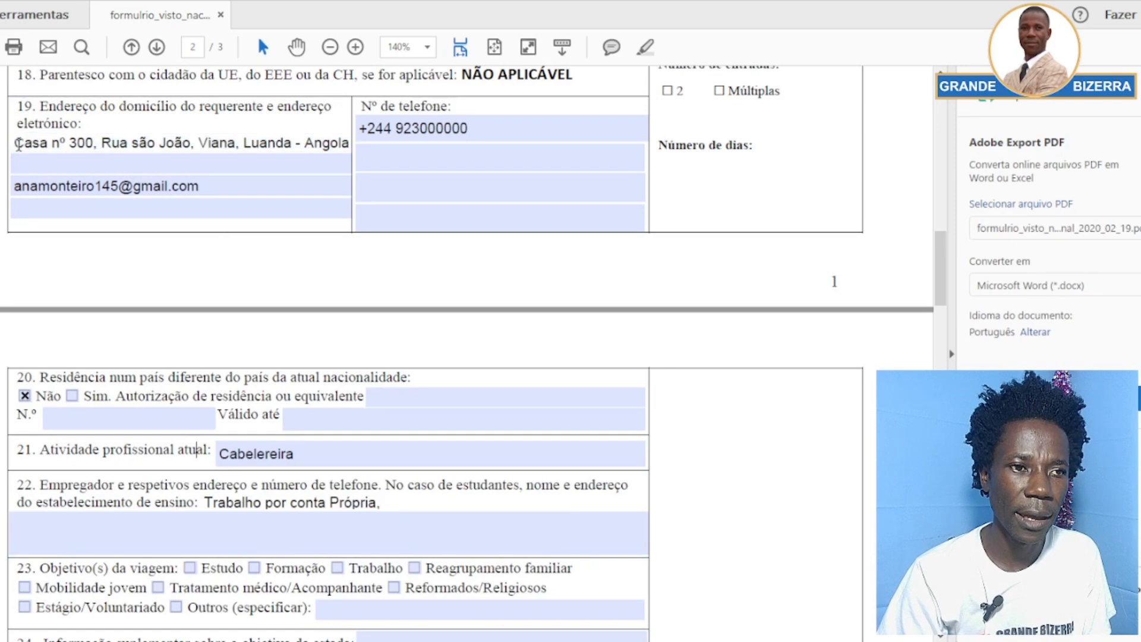
pyautogui.moveTo(18, 144); pyautogui.dragTo(346, 145)
pyautogui.hotkey('ctrl', 'c')
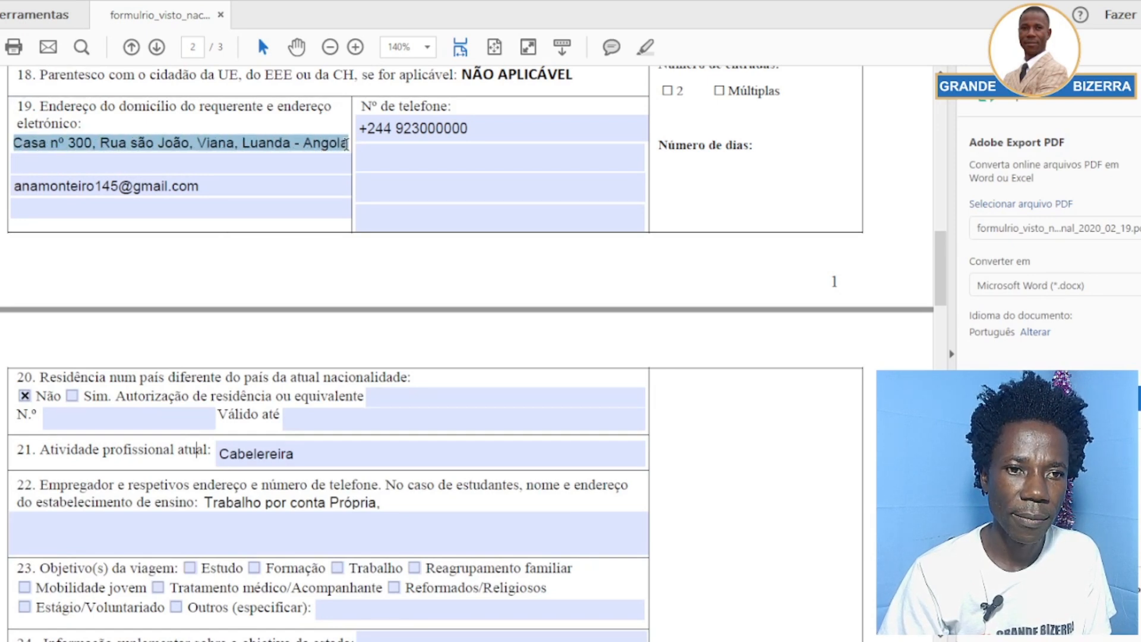
pyautogui.scroll(-7, 386, 223)
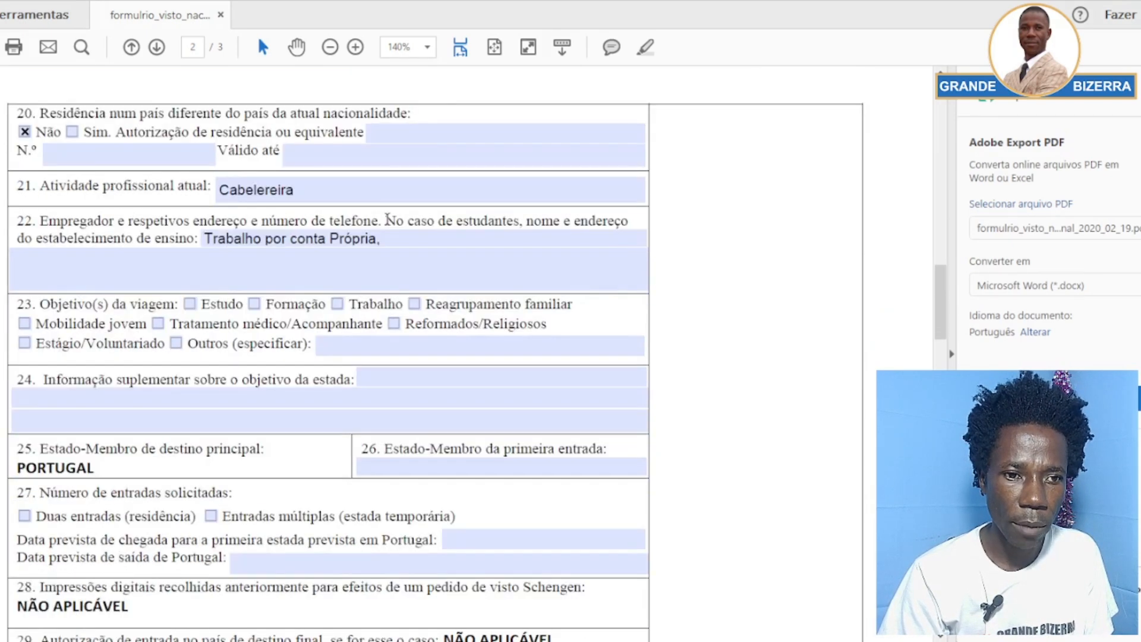
pyautogui.click(405, 249)
pyautogui.click(405, 243)
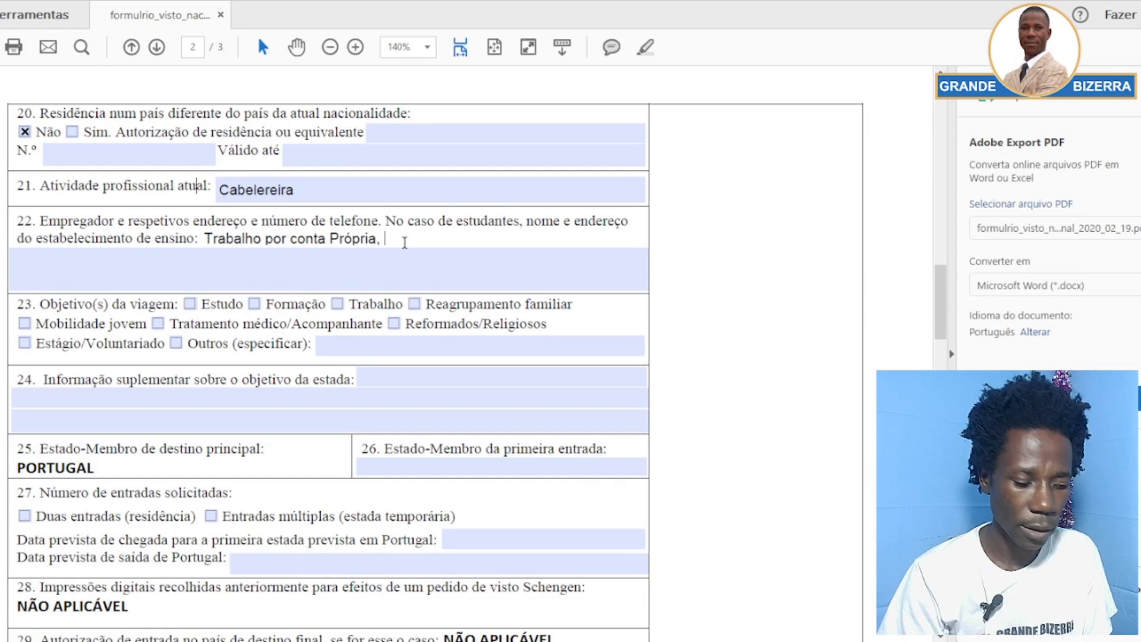
pyautogui.hotkey('ctrl', 'v')
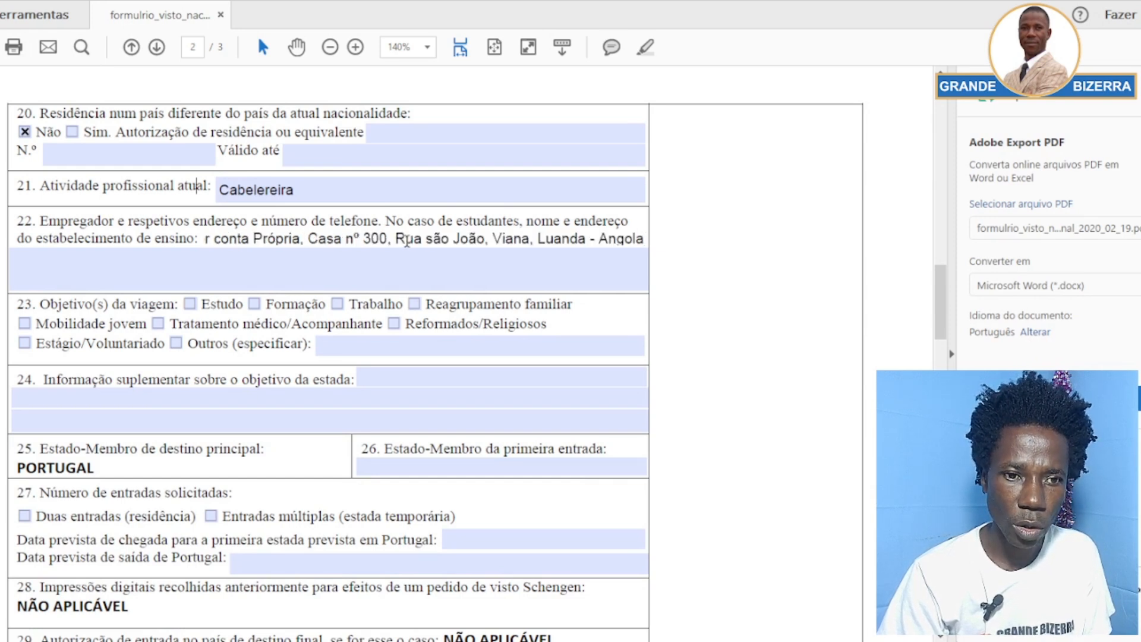
# Delete the overflowing end of the address and paste it onto line two of field 22
pyautogui.click(412, 250)
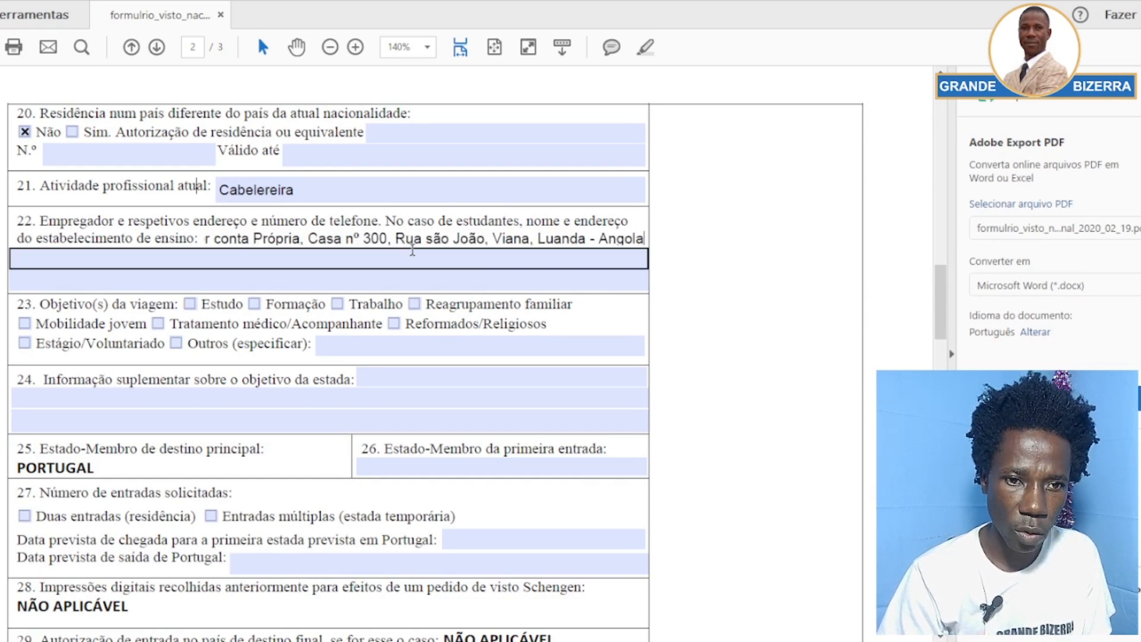
pyautogui.click(451, 242)
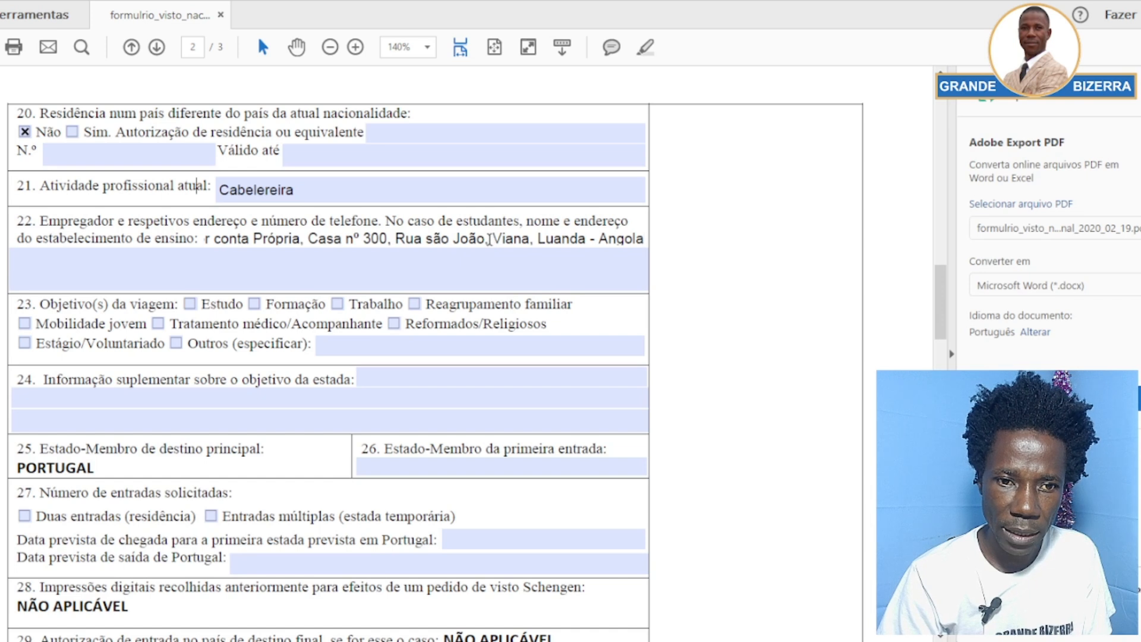
pyautogui.moveTo(488, 240); pyautogui.dragTo(643, 241)
pyautogui.hotkey('ctrl', 'c')
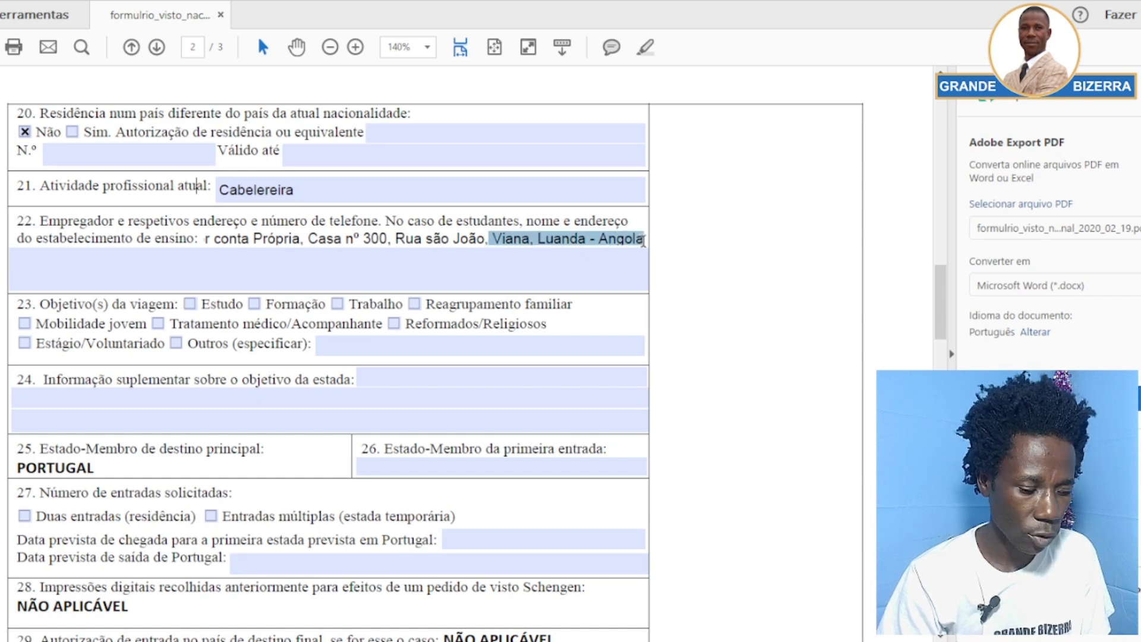
pyautogui.press('BackSpace')
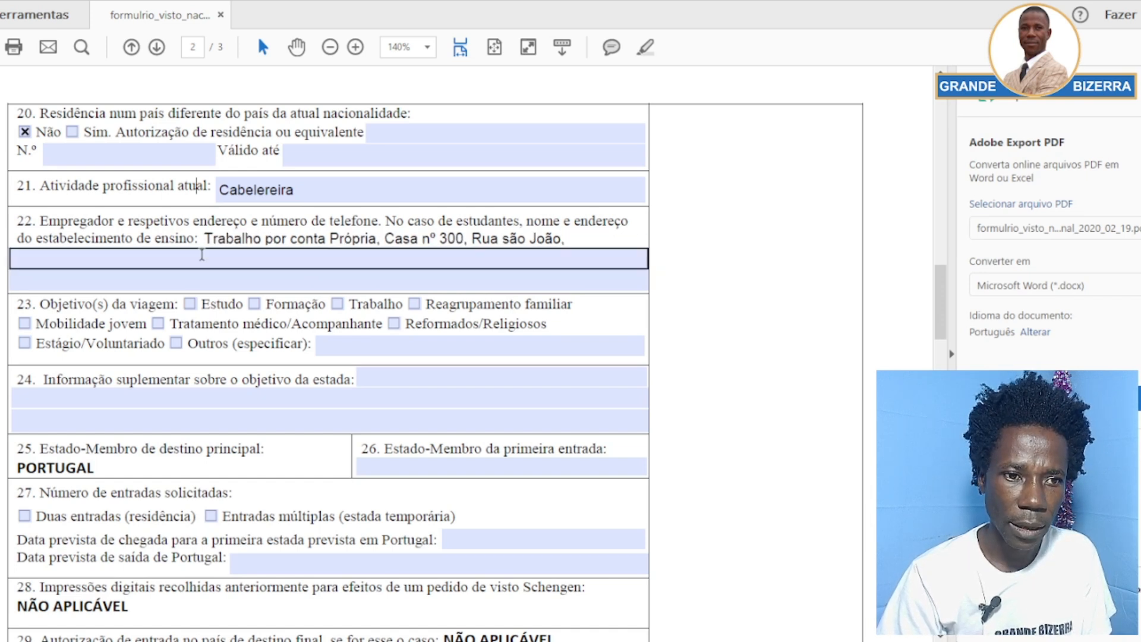
pyautogui.press('Return')
pyautogui.hotkey('ctrl', 'v')
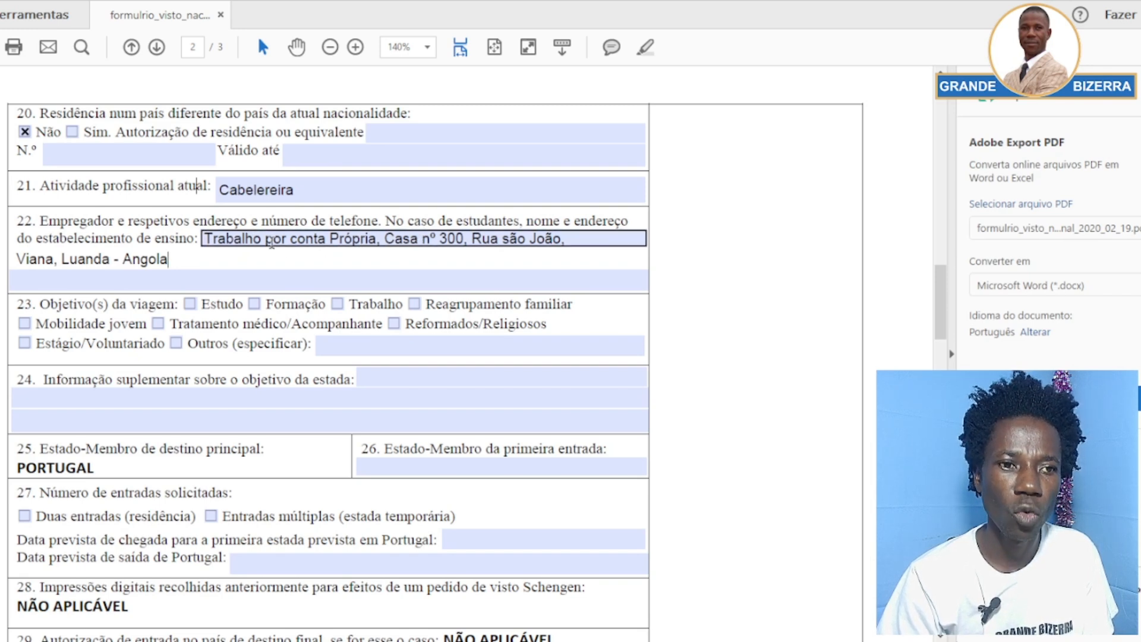
# Commit the two-line work address in field 22 by clicking outside it
pyautogui.scroll(-2, 237, 257)
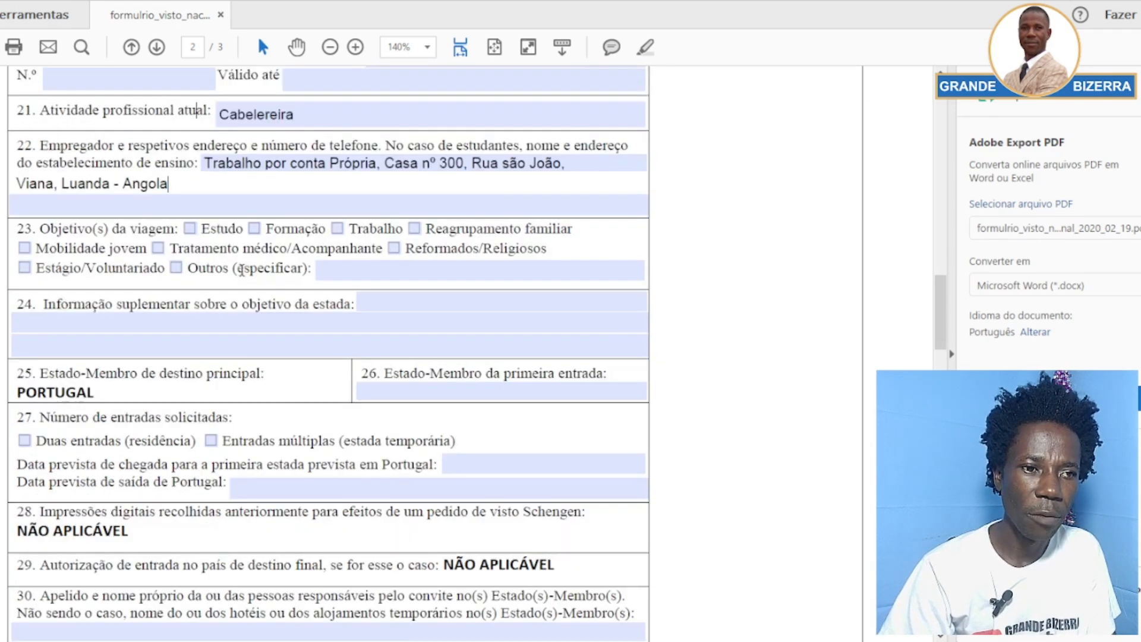
pyautogui.click(74, 245)
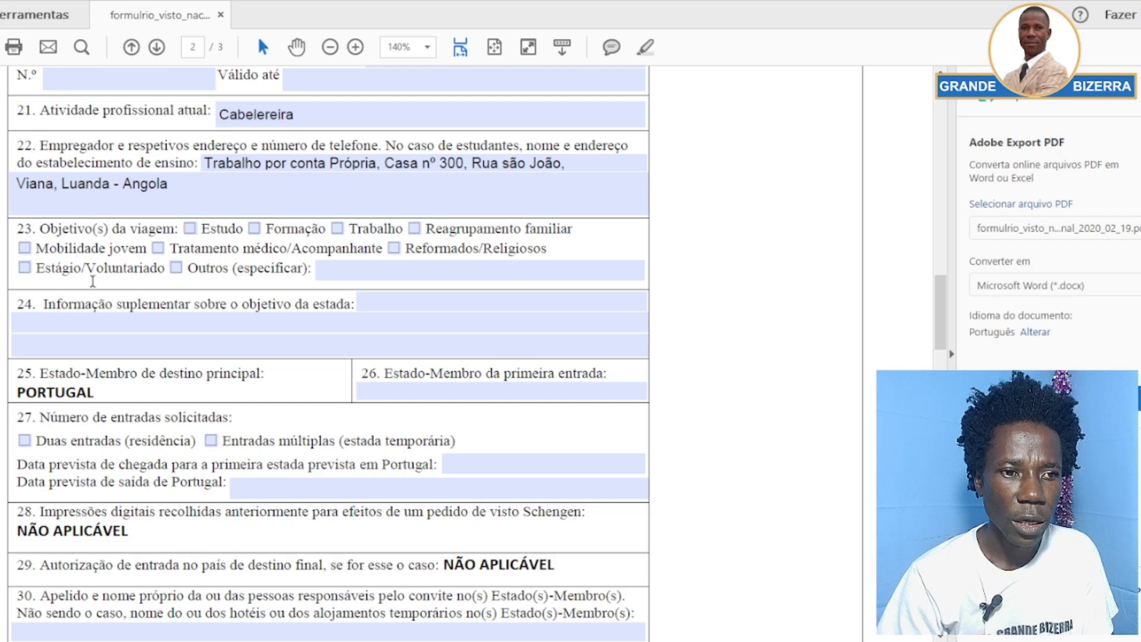
# Tick Outros in field 23 and specify Procura de Trabalho as the trip purpose
pyautogui.click(315, 277)
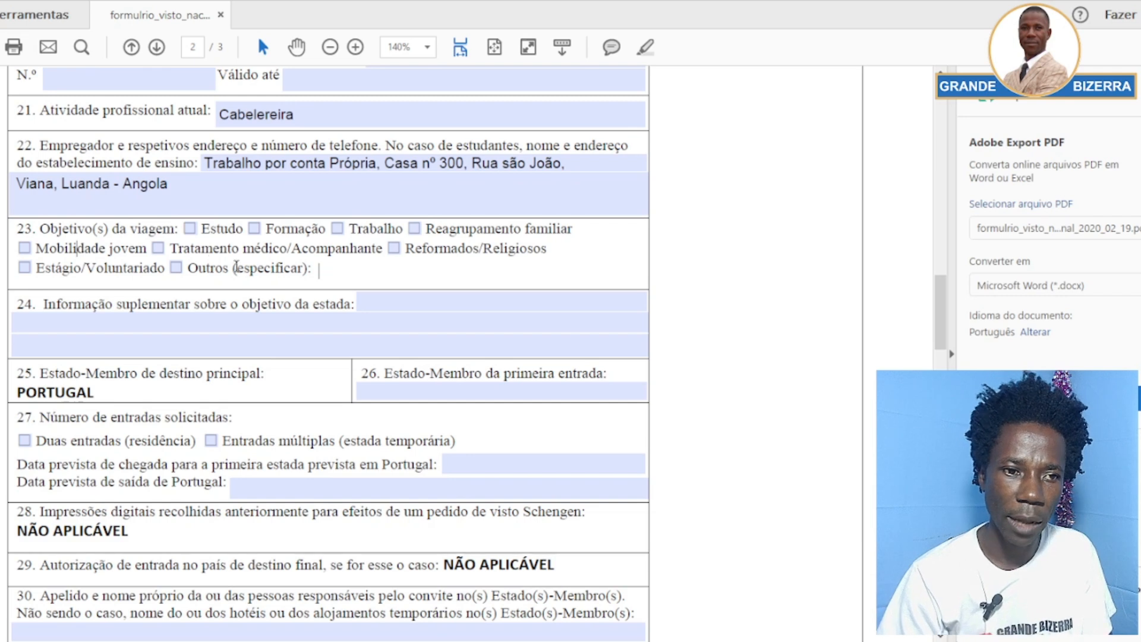
pyautogui.click(177, 267)
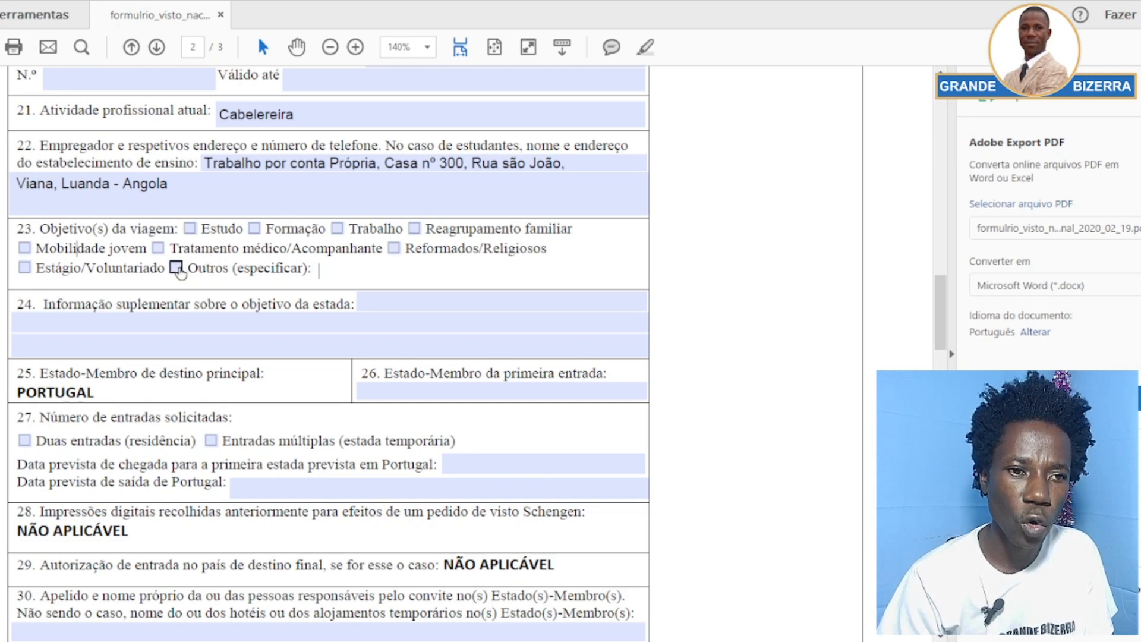
pyautogui.click(352, 269)
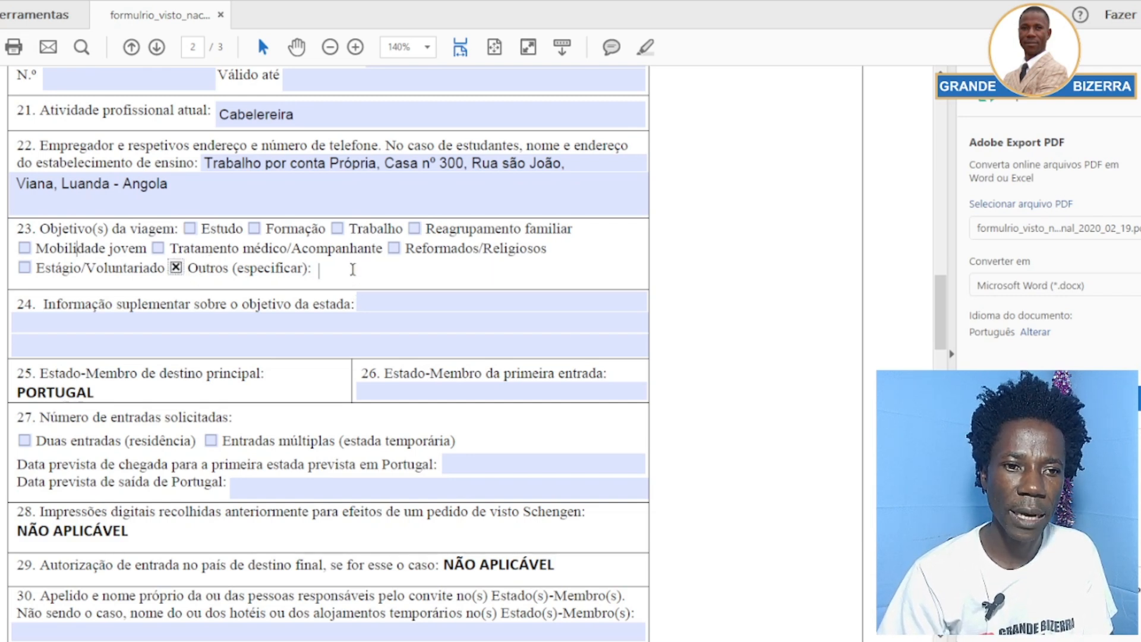
pyautogui.write('Pro')
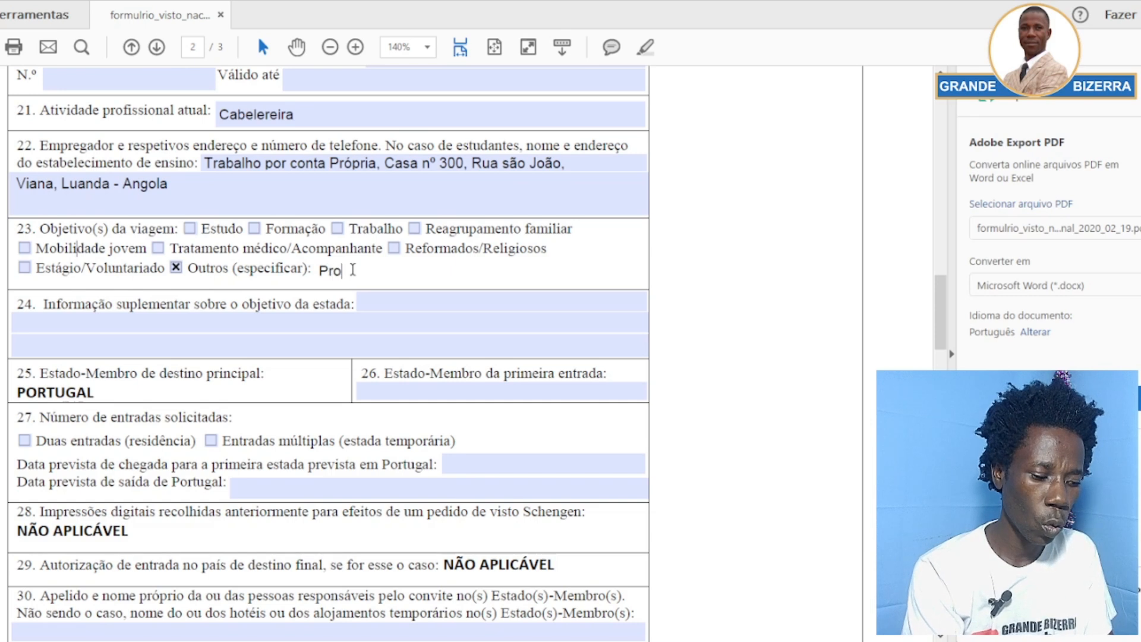
pyautogui.write('cura de ')
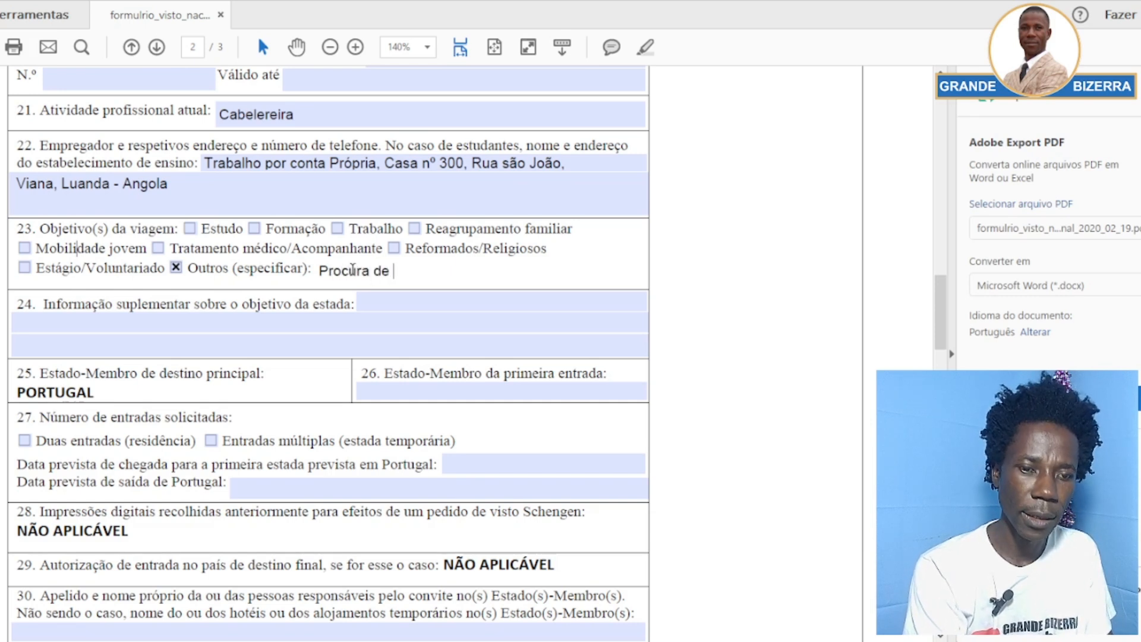
pyautogui.write('Trabalho')
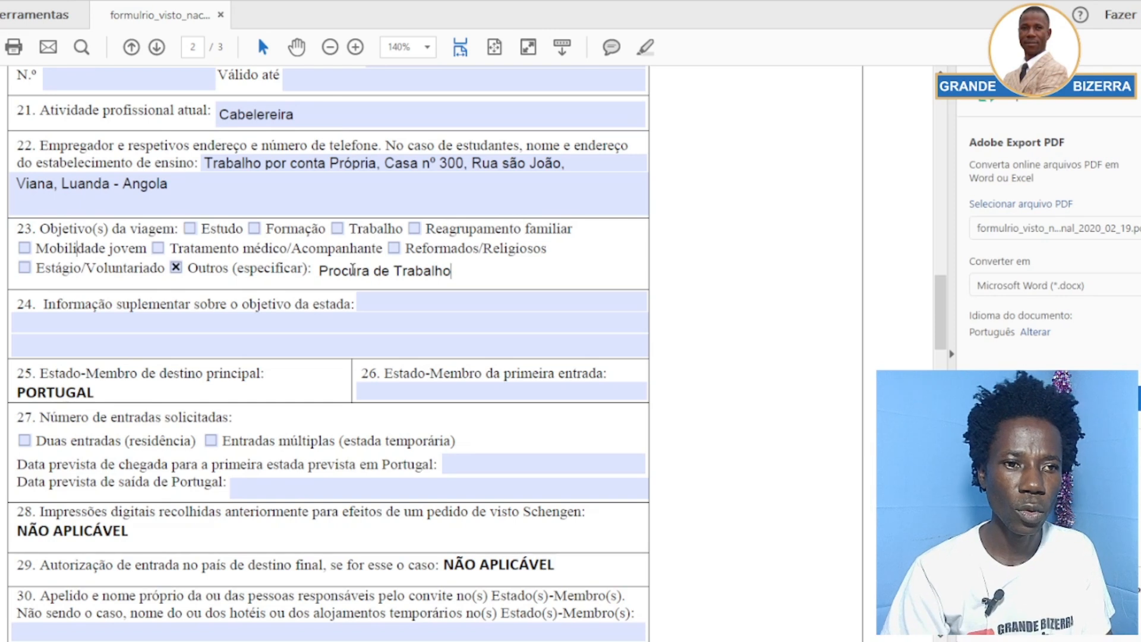
pyautogui.click(606, 257)
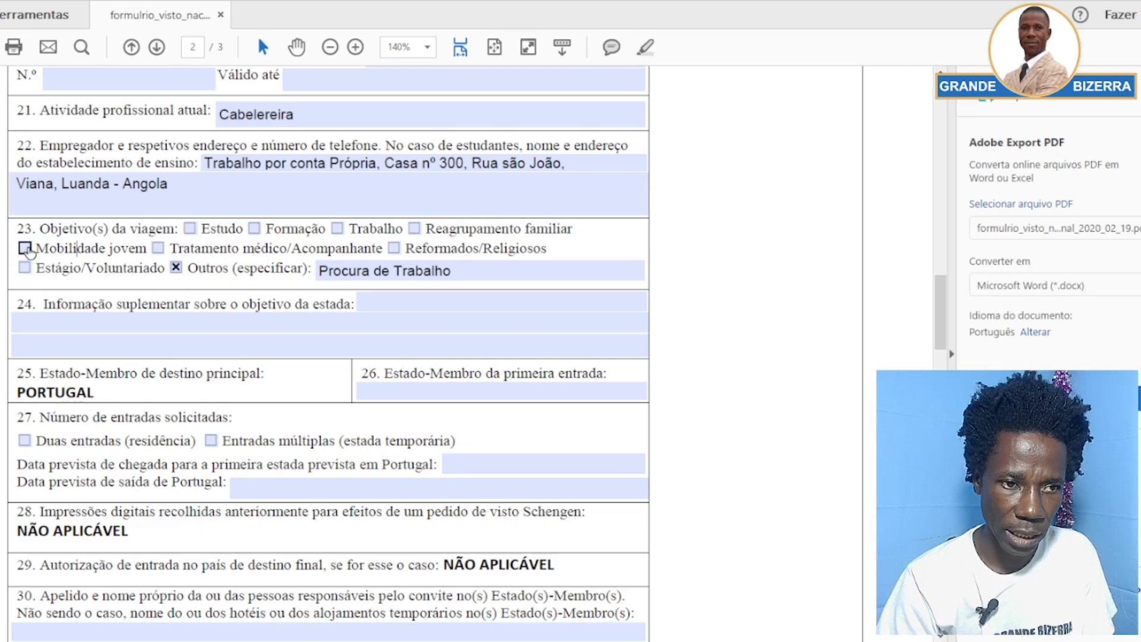
pyautogui.click(460, 272)
pyautogui.moveTo(460, 272); pyautogui.dragTo(409, 271)
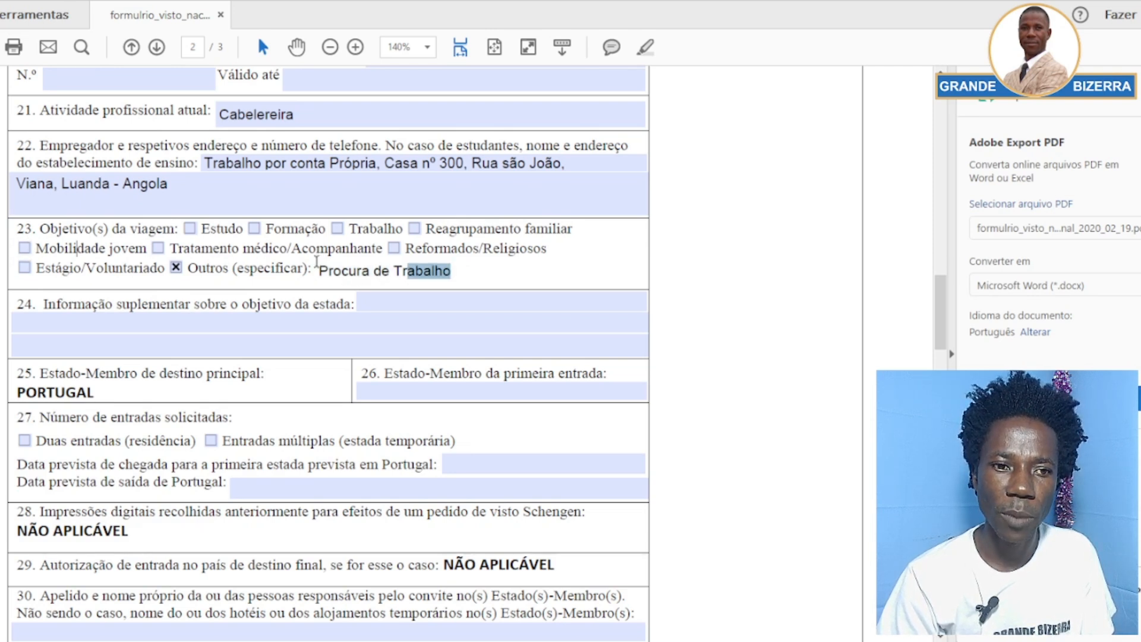
pyautogui.moveTo(317, 261); pyautogui.dragTo(315, 272)
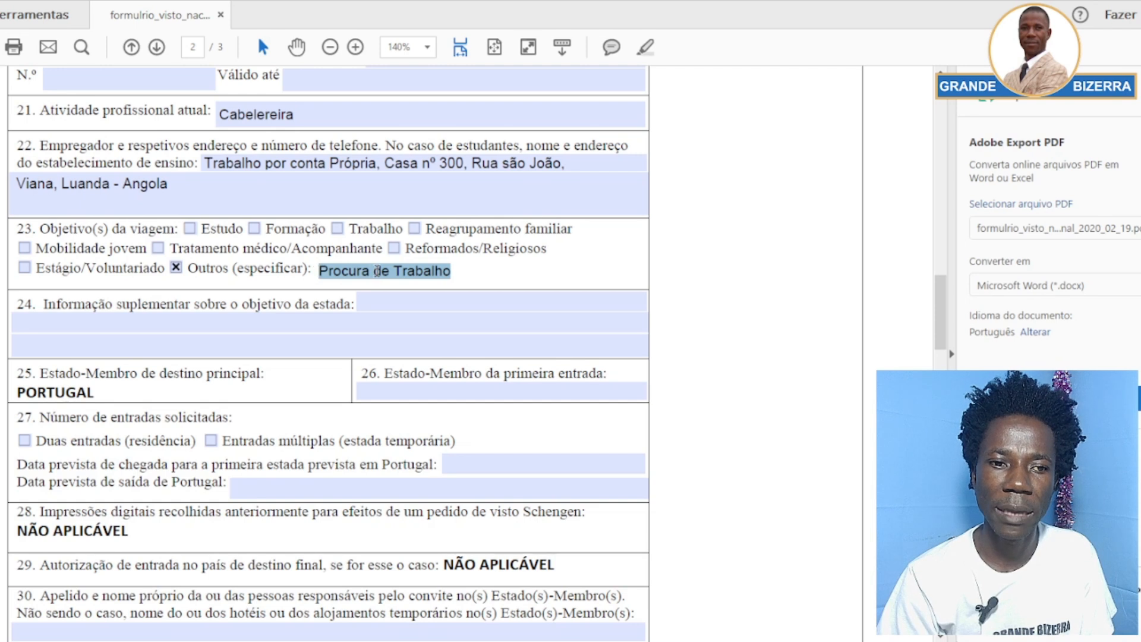
pyautogui.click(483, 271)
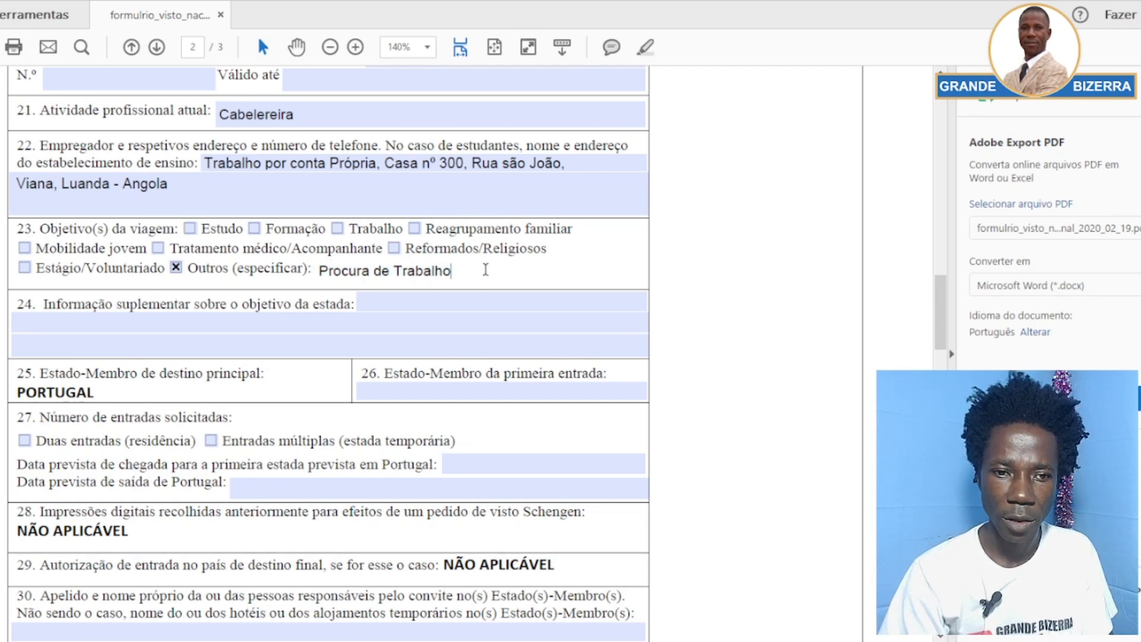
pyautogui.click(115, 319)
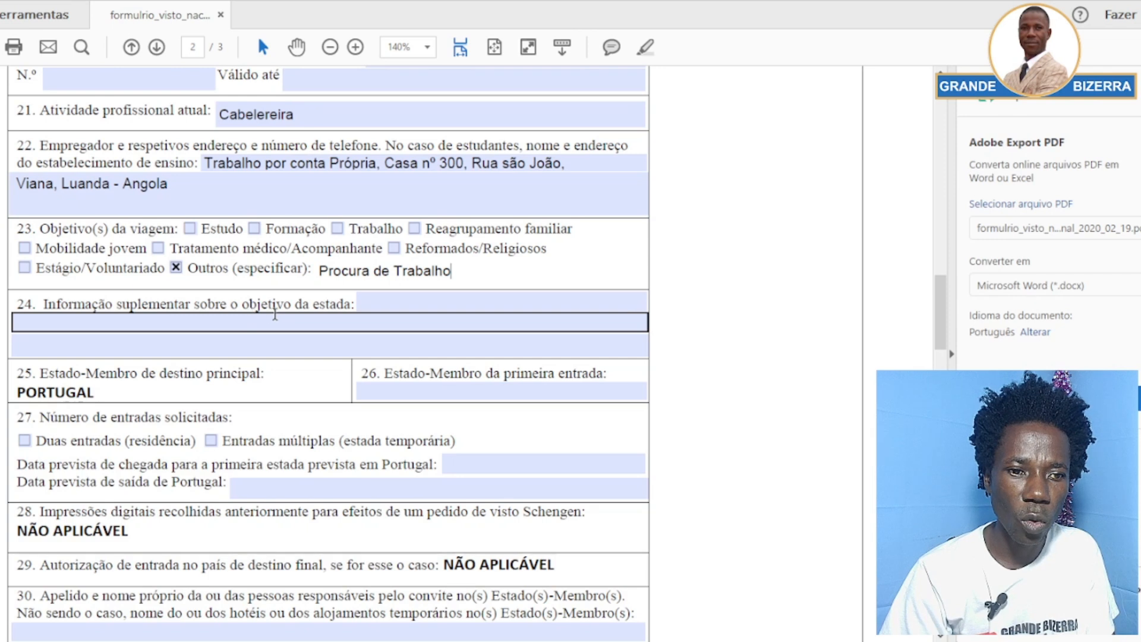
# Type 'Procurar Trabalho em Portugal.' on field 24's first line
pyautogui.click(366, 305)
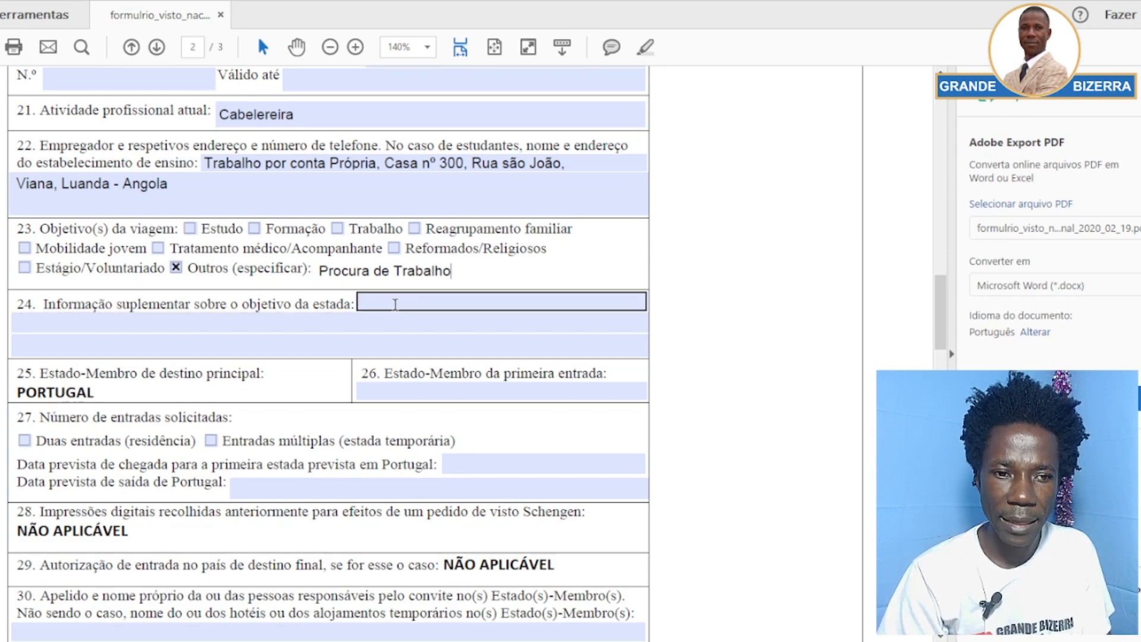
pyautogui.click(395, 305)
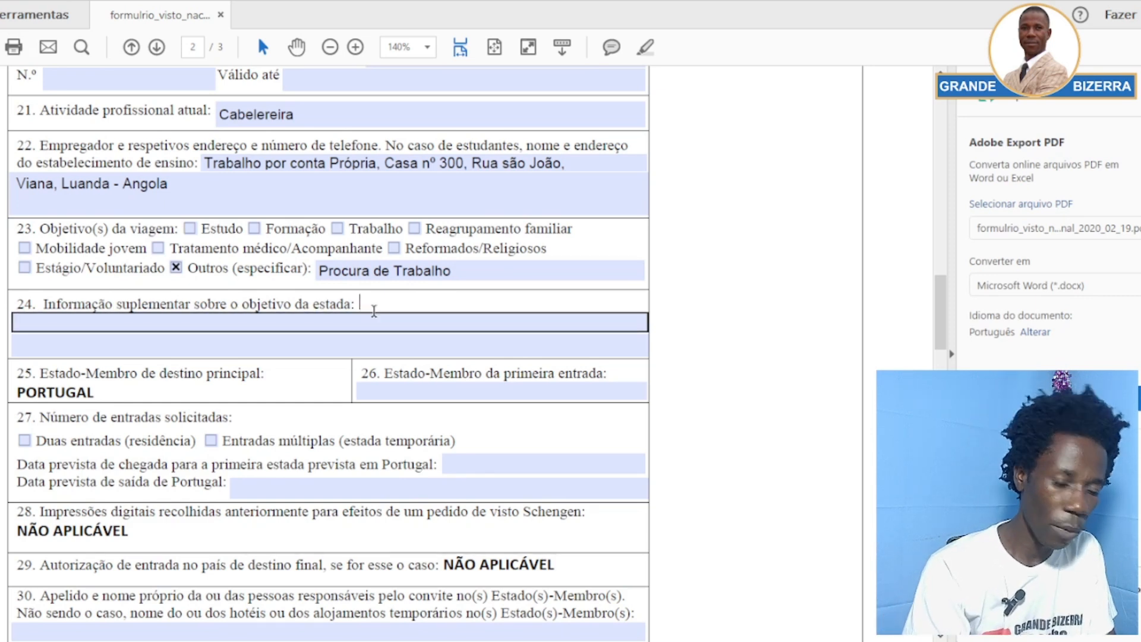
pyautogui.write('P')
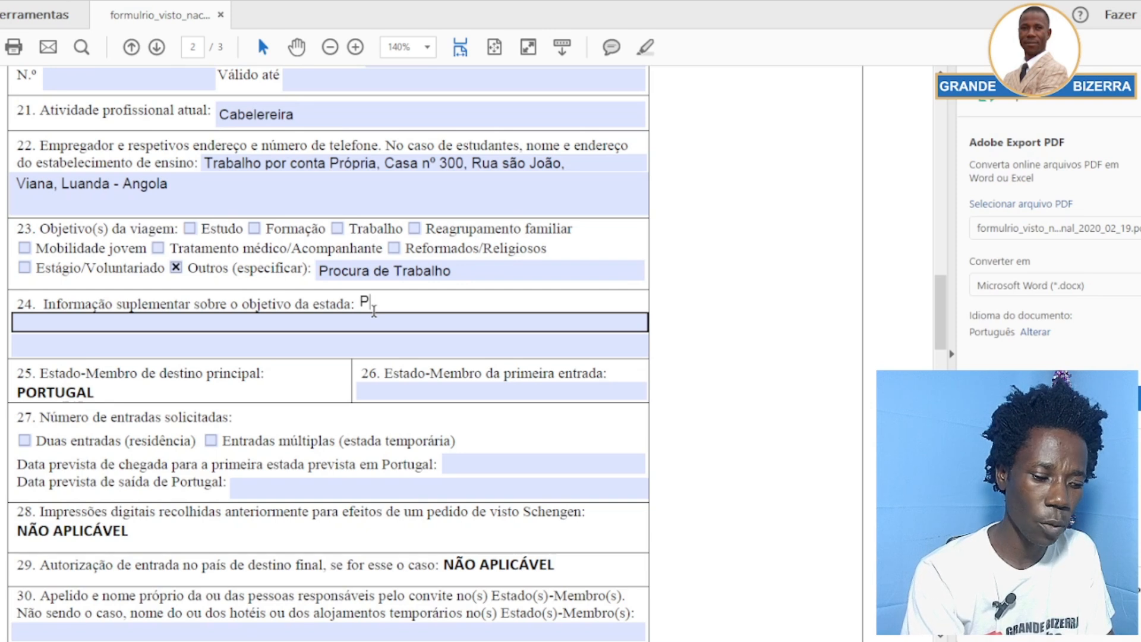
pyautogui.write('rocu')
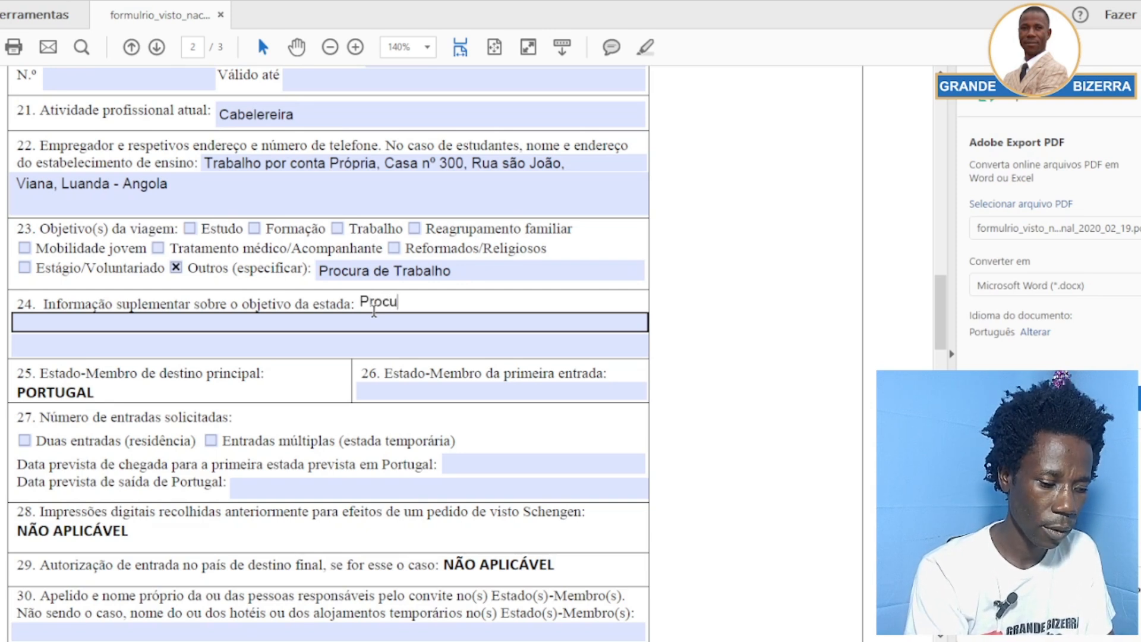
pyautogui.write('rar T')
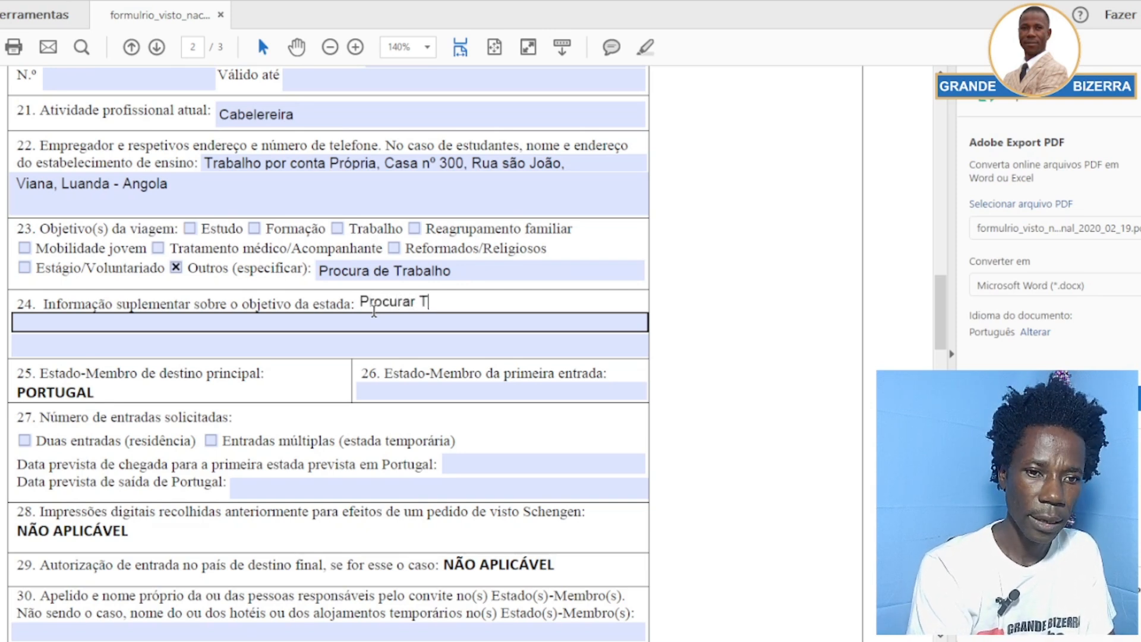
pyautogui.write('rabal')
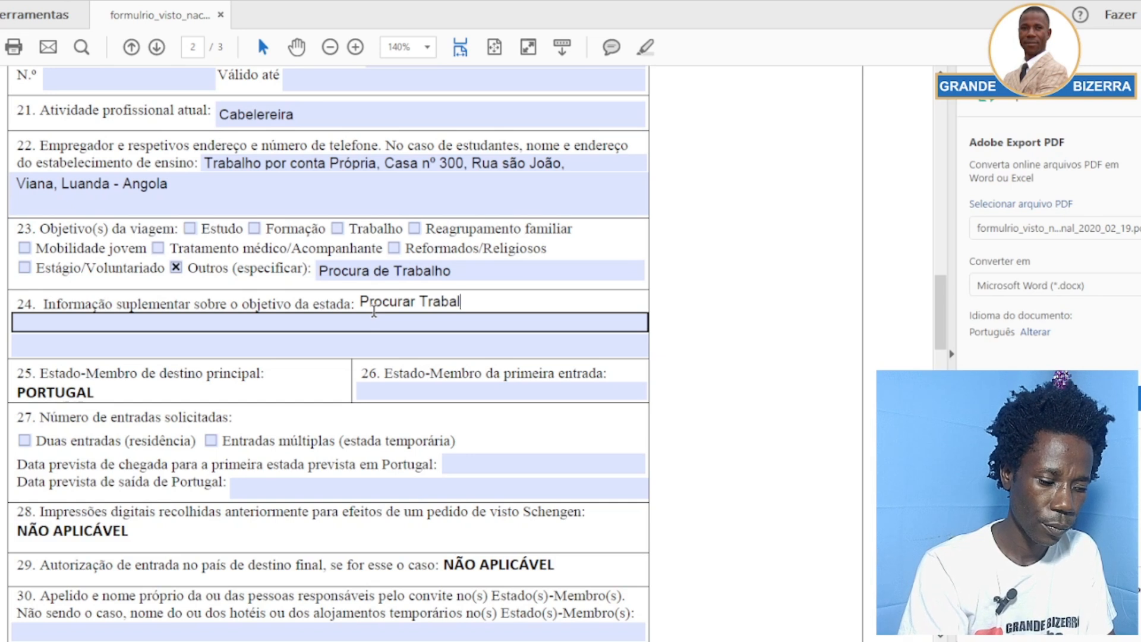
pyautogui.write('ho e')
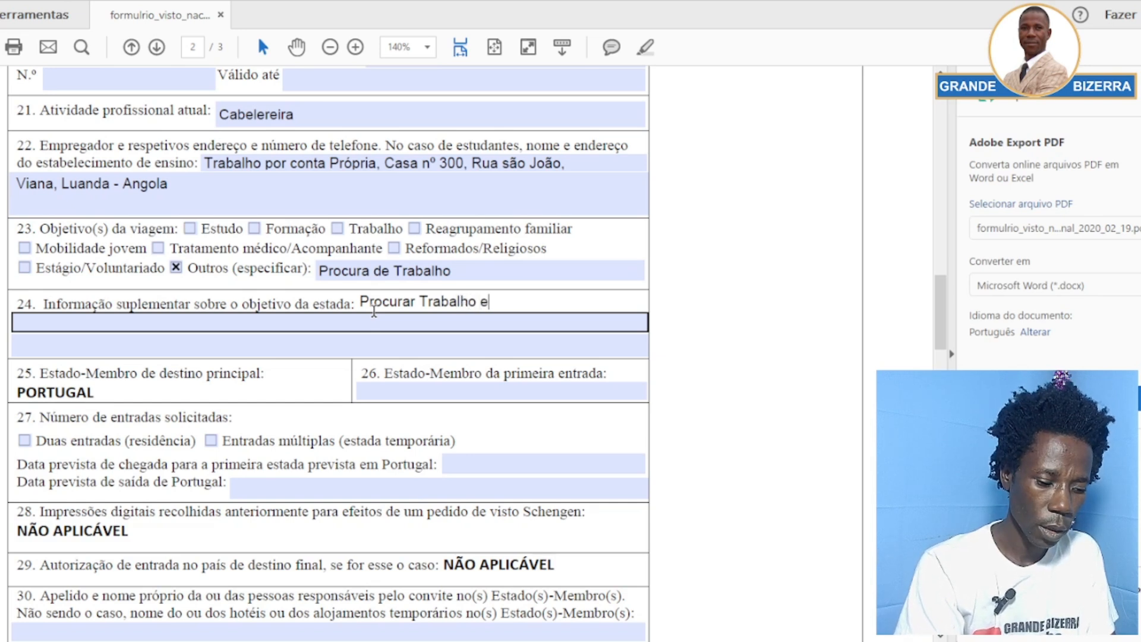
pyautogui.write('m Por')
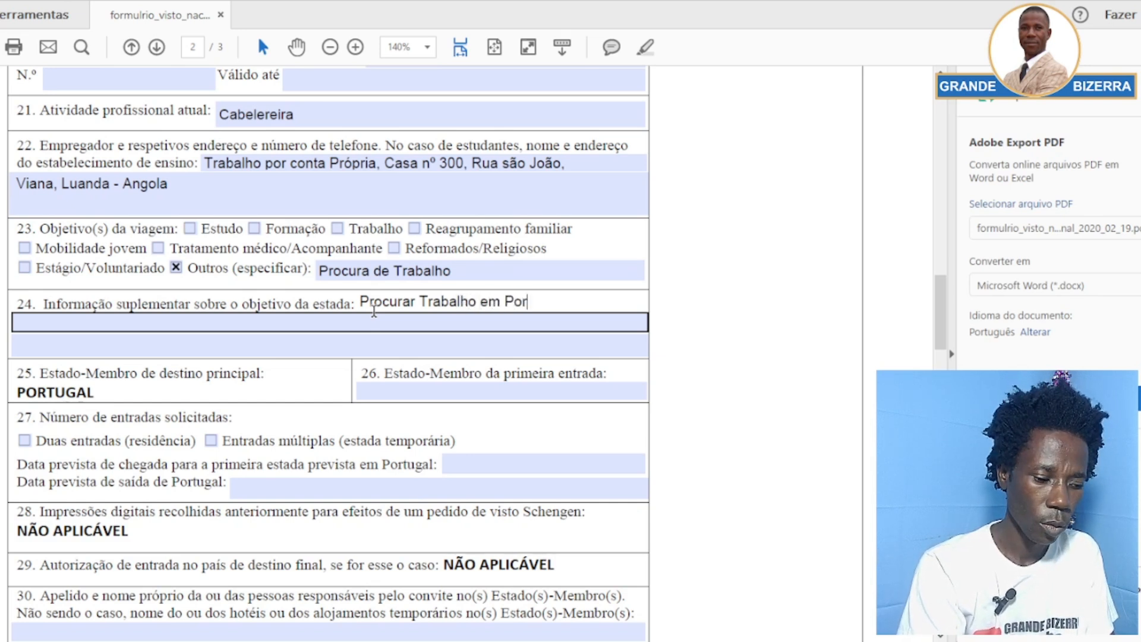
pyautogui.write('tugal')
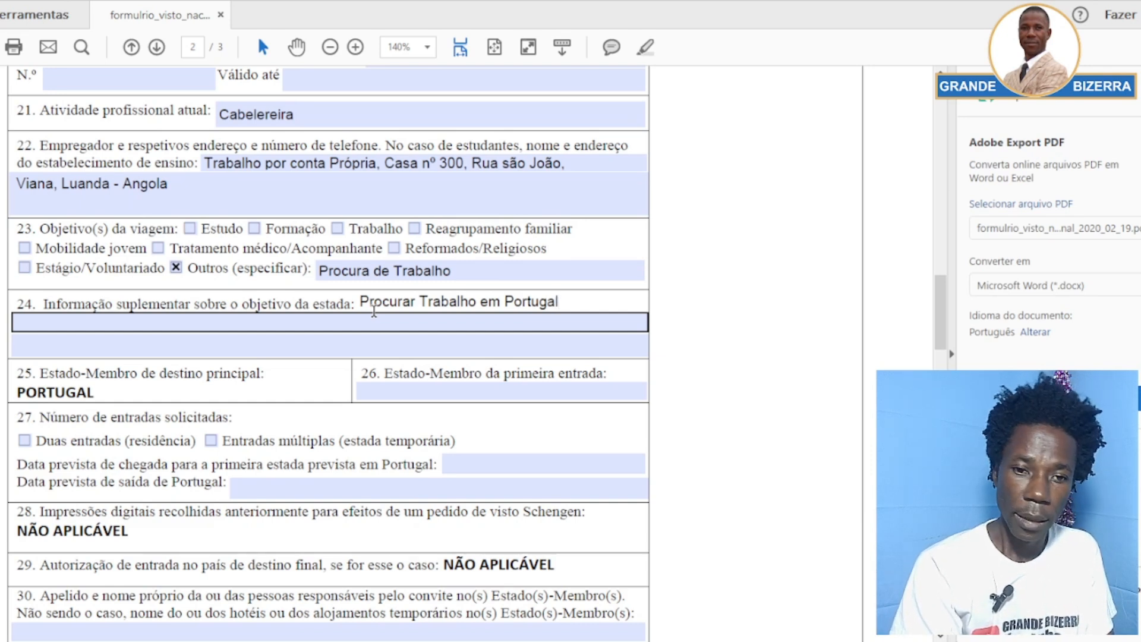
pyautogui.write('.')
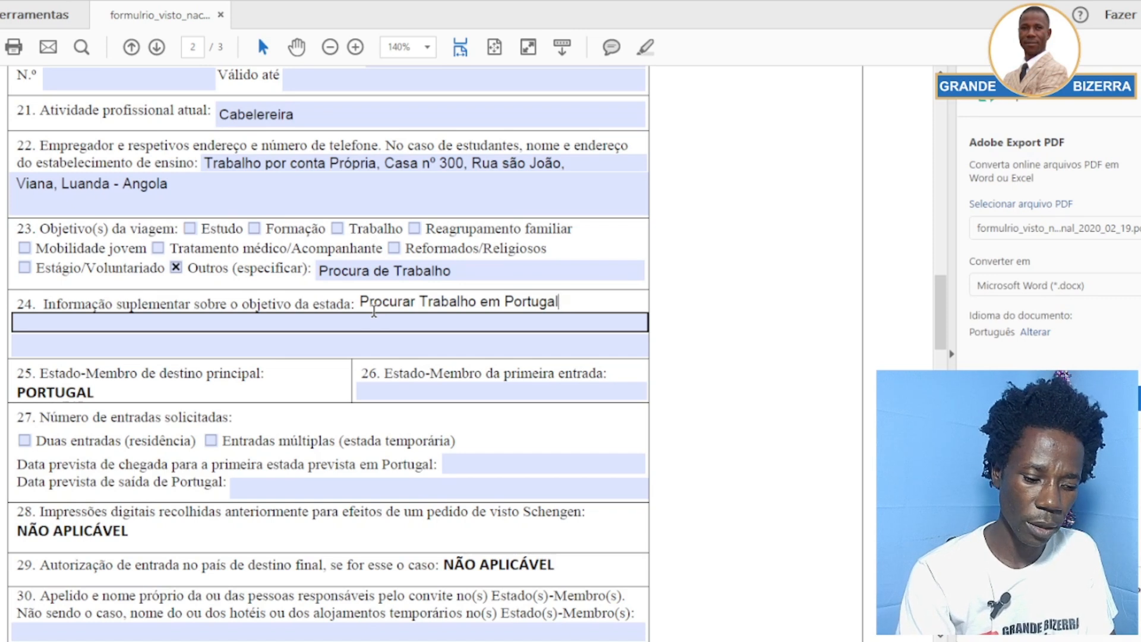
# Replace the final period with ', distrito de' and continue with 'Braga' on the second line
pyautogui.press('BackSpace')
pyautogui.write(', ')
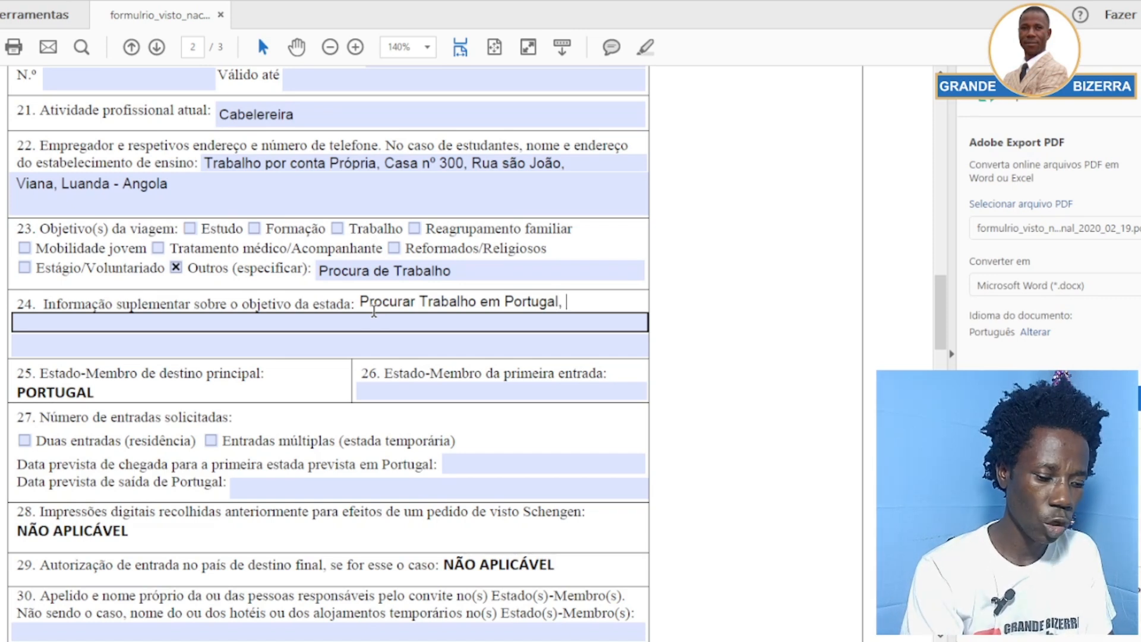
pyautogui.write('distr')
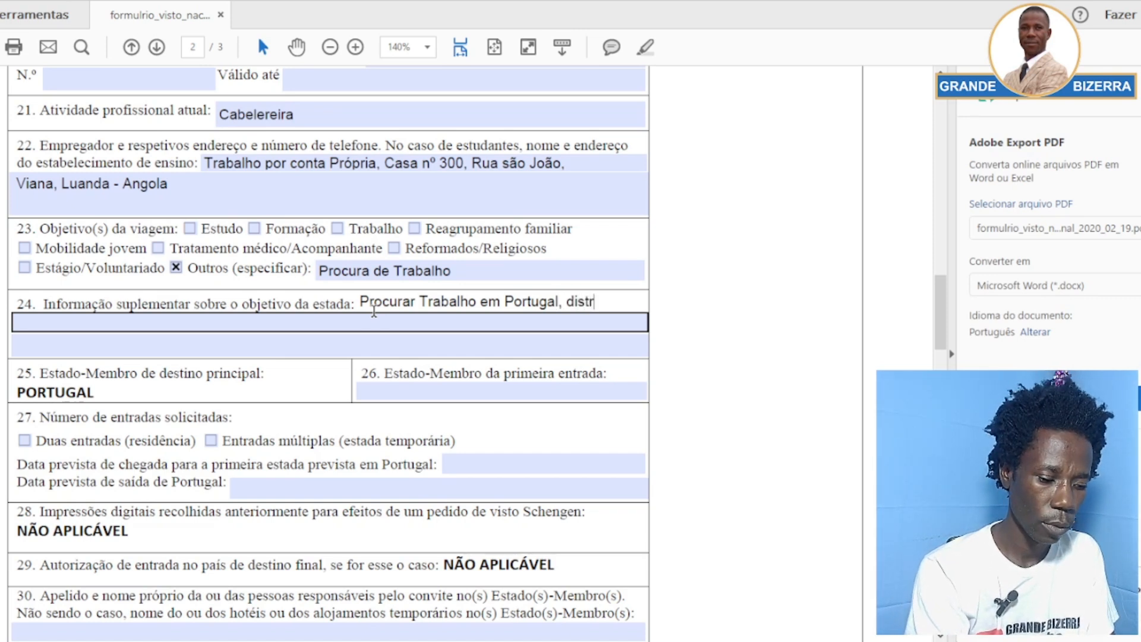
pyautogui.write('ito de')
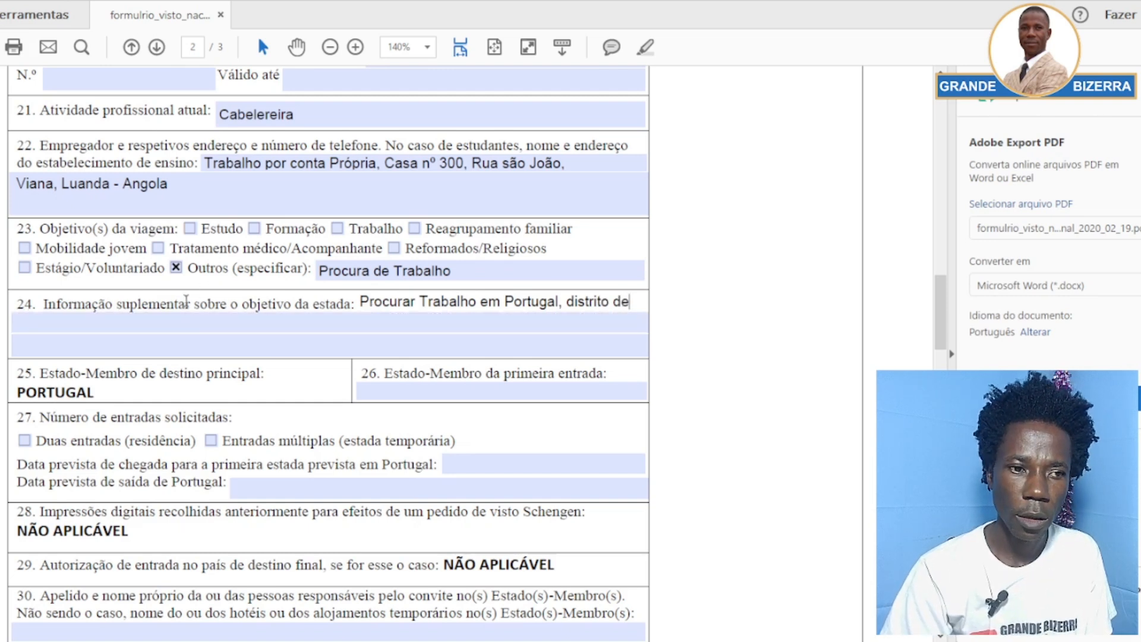
pyautogui.click(147, 331)
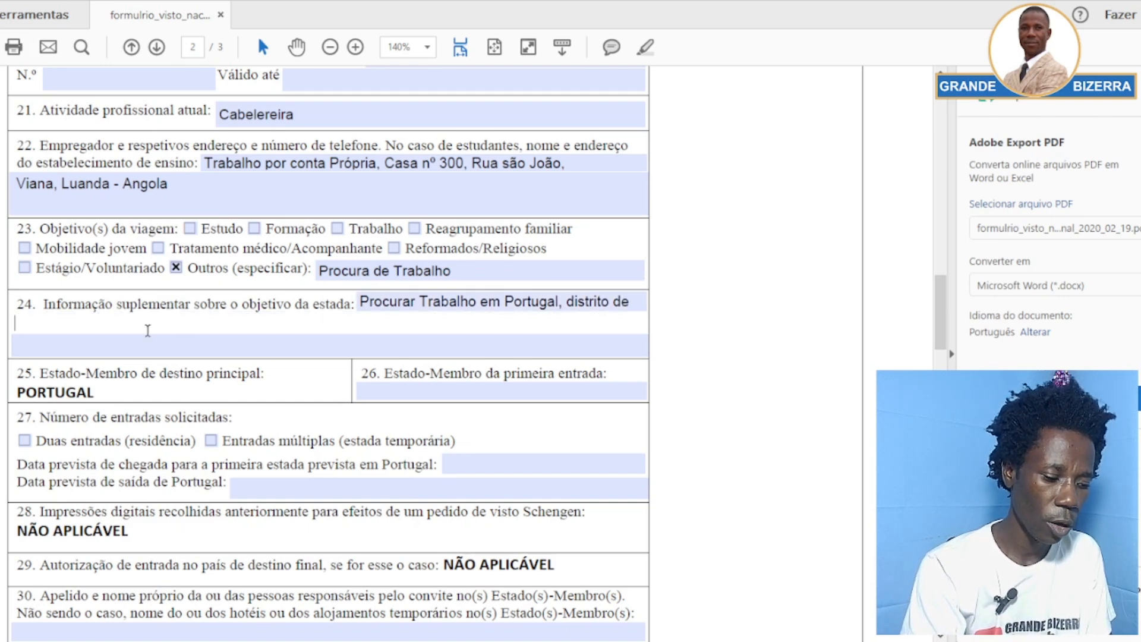
pyautogui.write('Brag')
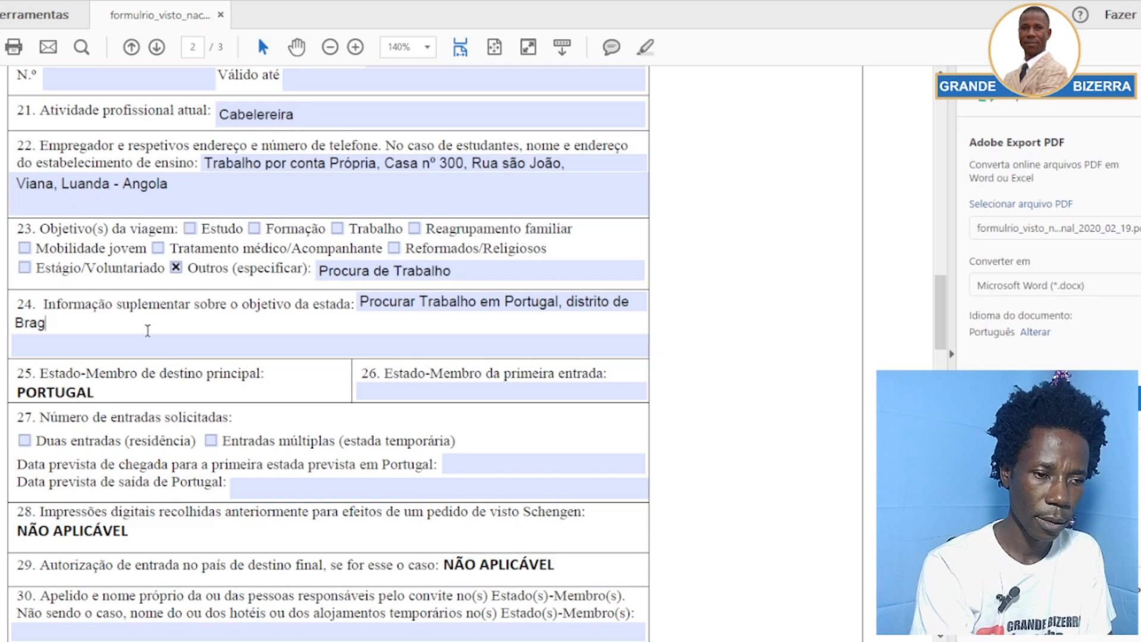
pyautogui.write('a')
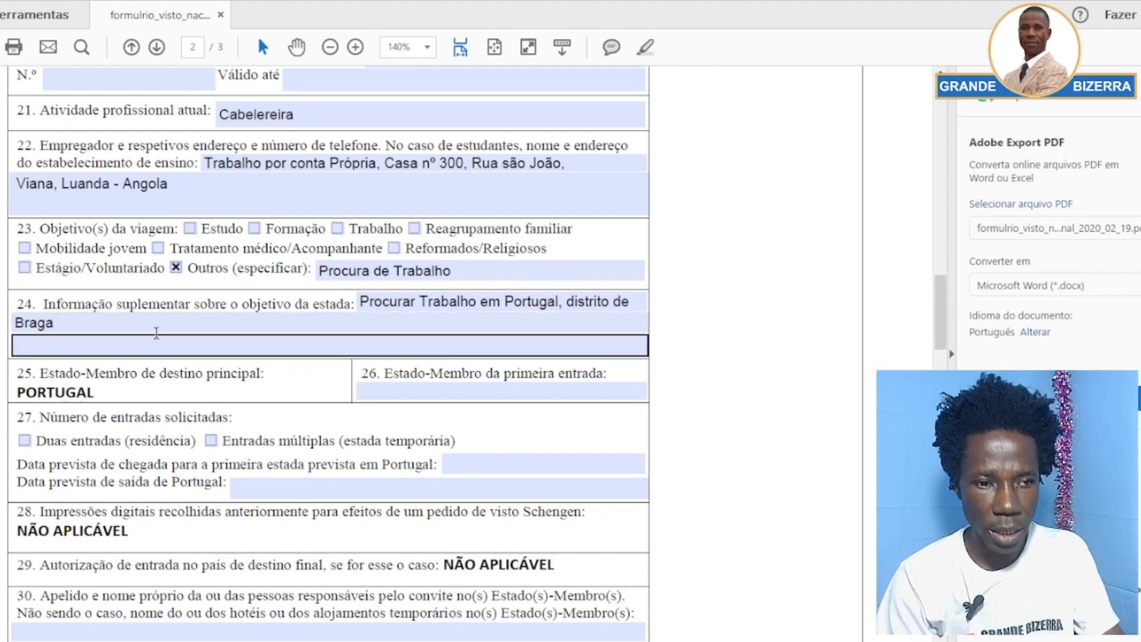
# Highlight field 25 and its PORTUGAL answer to point it out, then clear the highlight
pyautogui.scroll(-1, 173, 356)
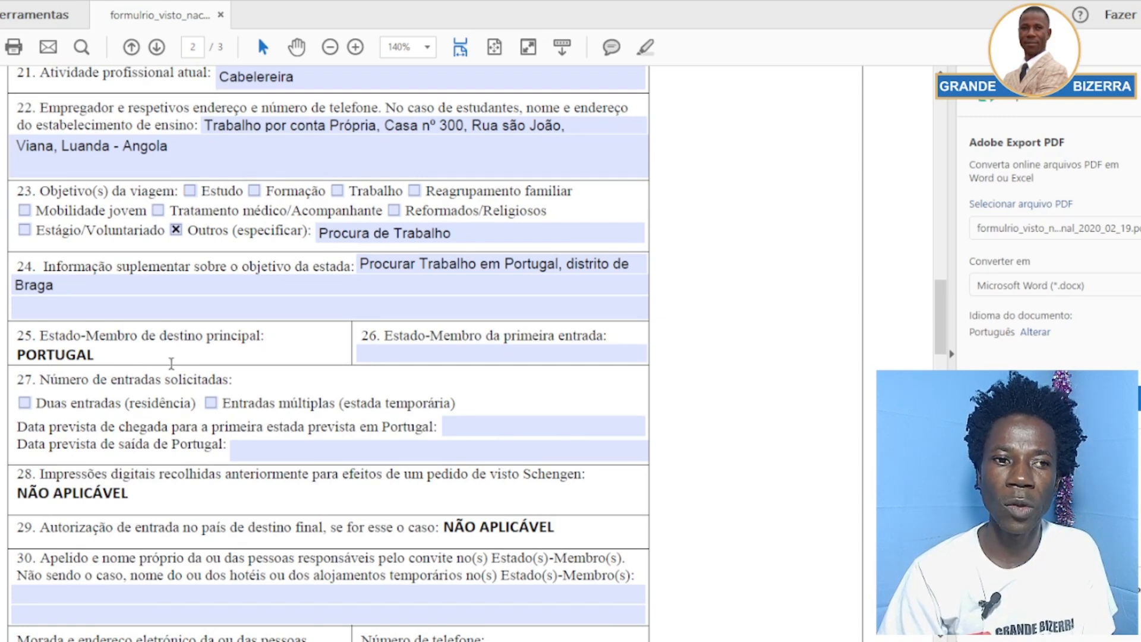
pyautogui.moveTo(95, 355); pyautogui.dragTo(17, 336)
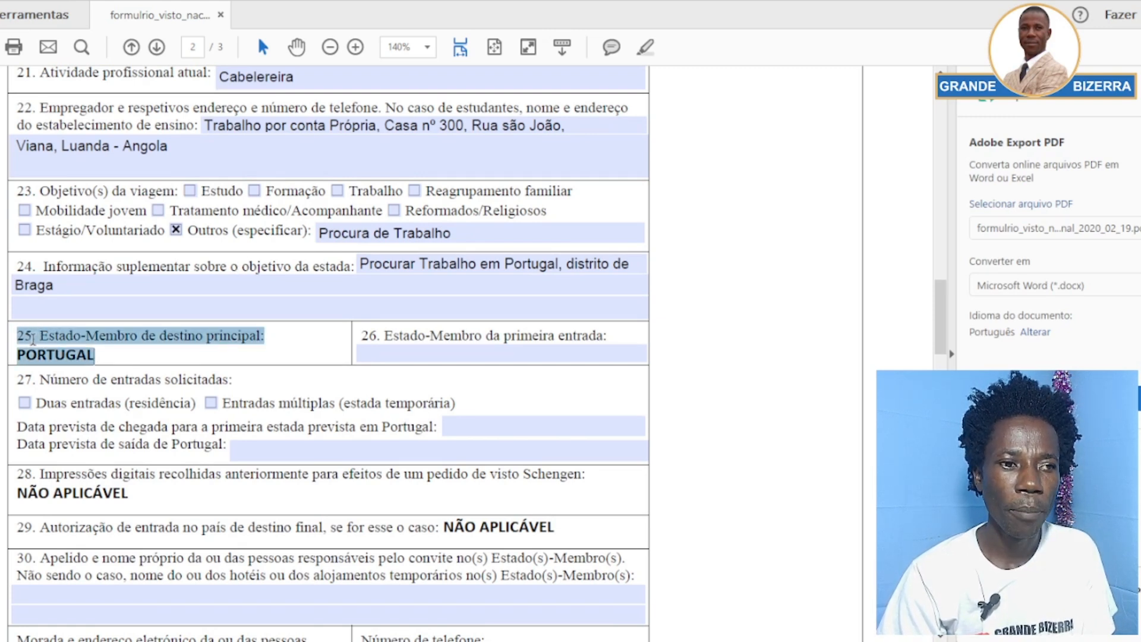
pyautogui.click(398, 357)
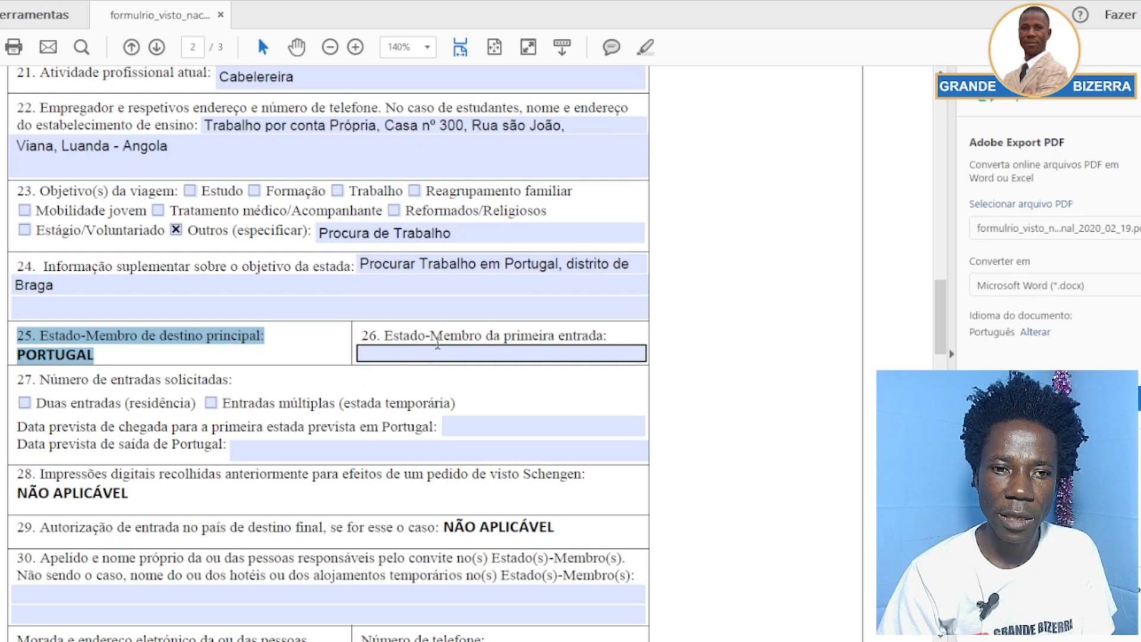
pyautogui.click(623, 338)
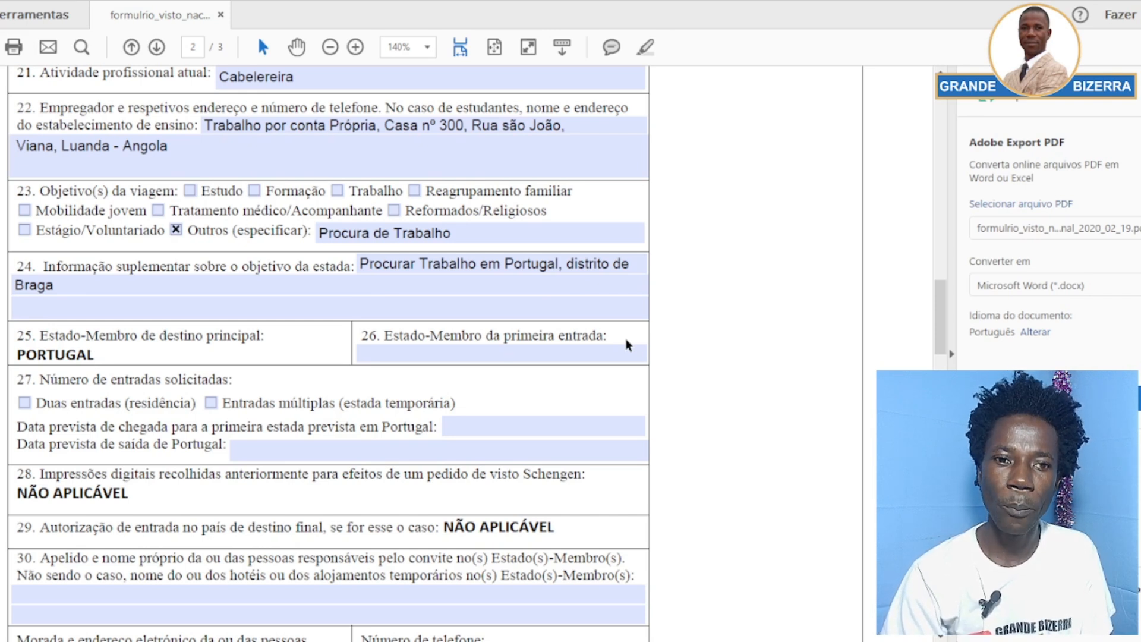
# Enter Portugal in field 26, Estado-Membro da primeira entrada
pyautogui.click(583, 351)
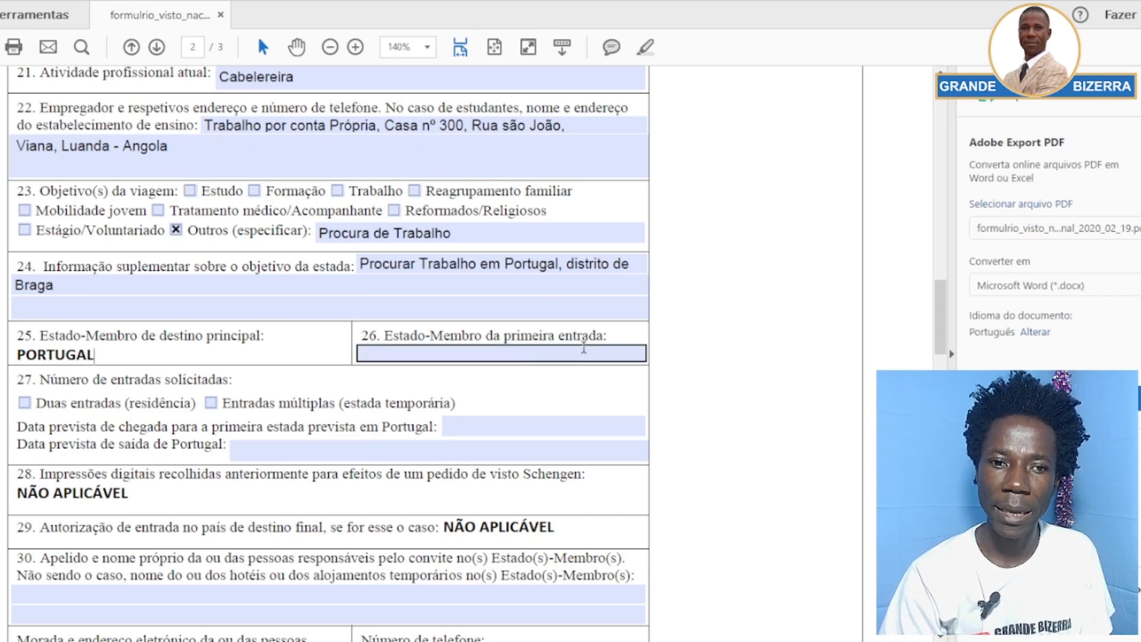
pyautogui.click(507, 349)
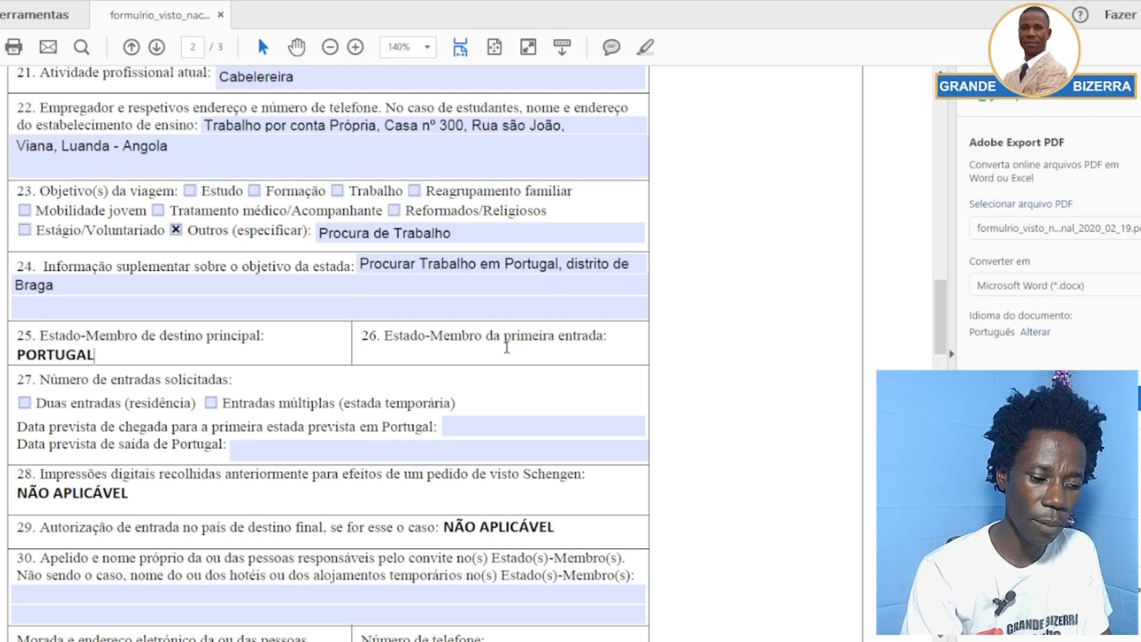
pyautogui.write('Port')
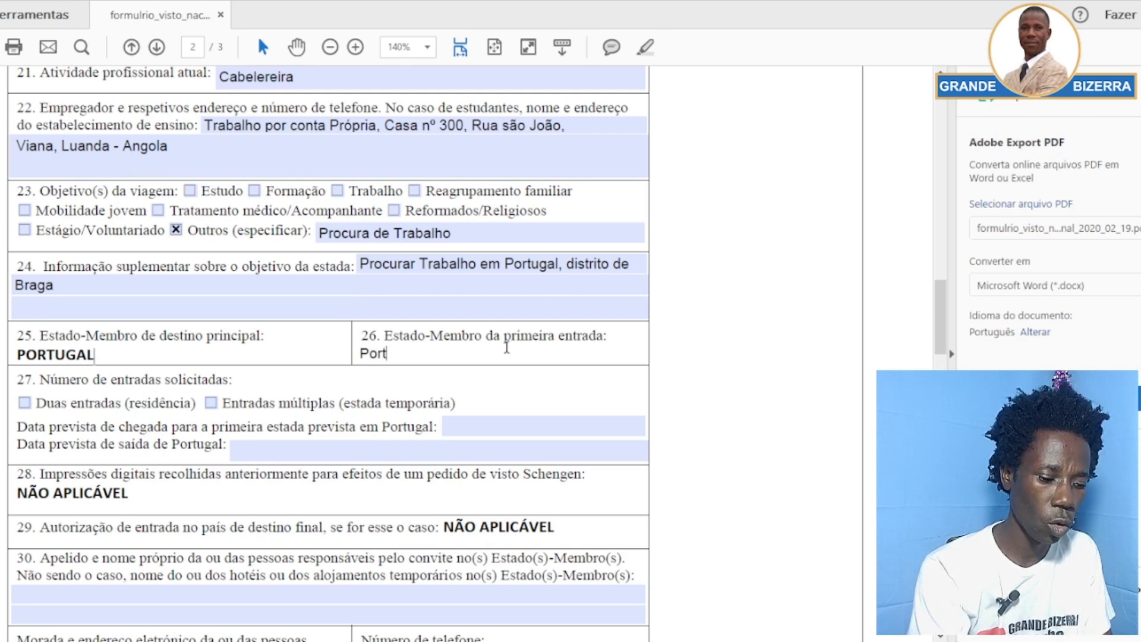
pyautogui.write('ugal')
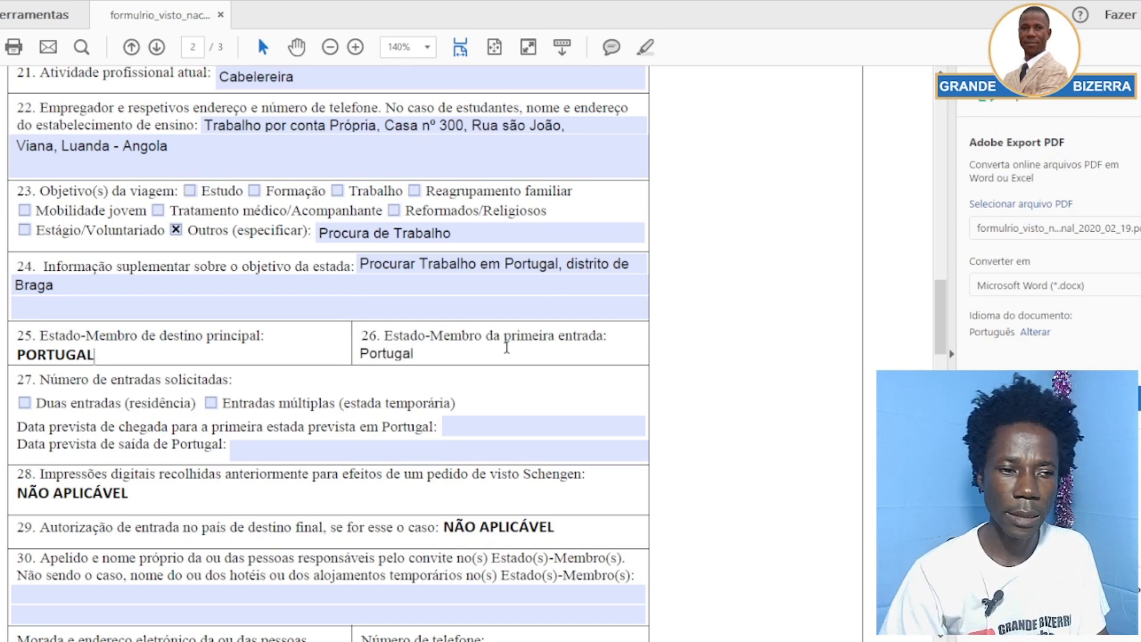
pyautogui.click(172, 384)
# Point out 'residência' and tick Duas entradas (residência) for field 27's number of entries
pyautogui.scroll(-3, 164, 383)
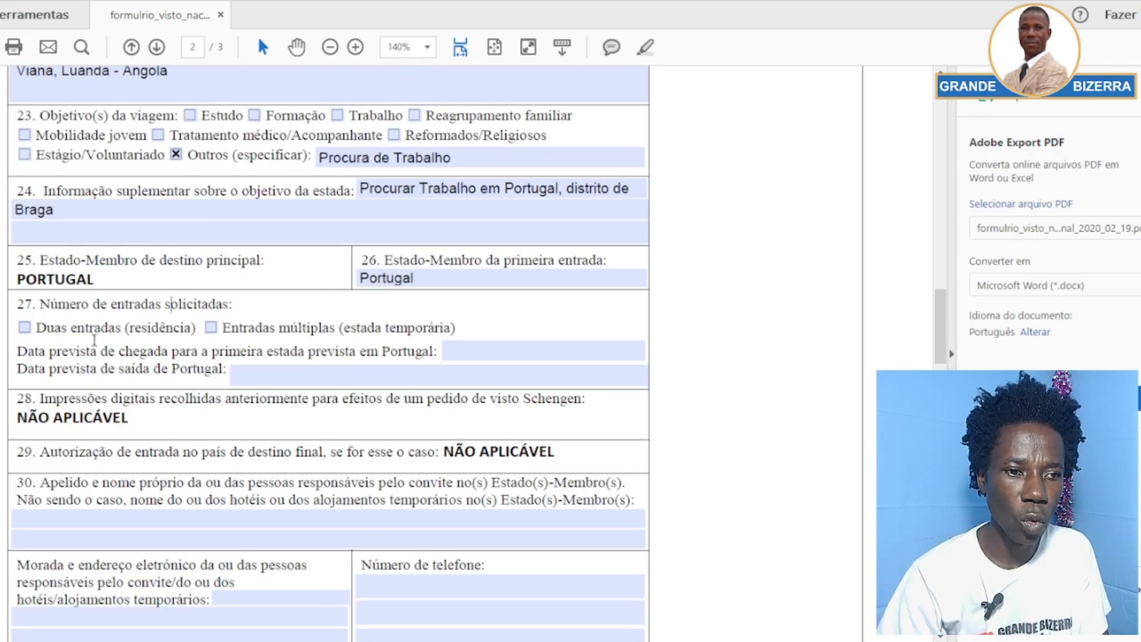
pyautogui.moveTo(174, 328); pyautogui.dragTo(138, 337)
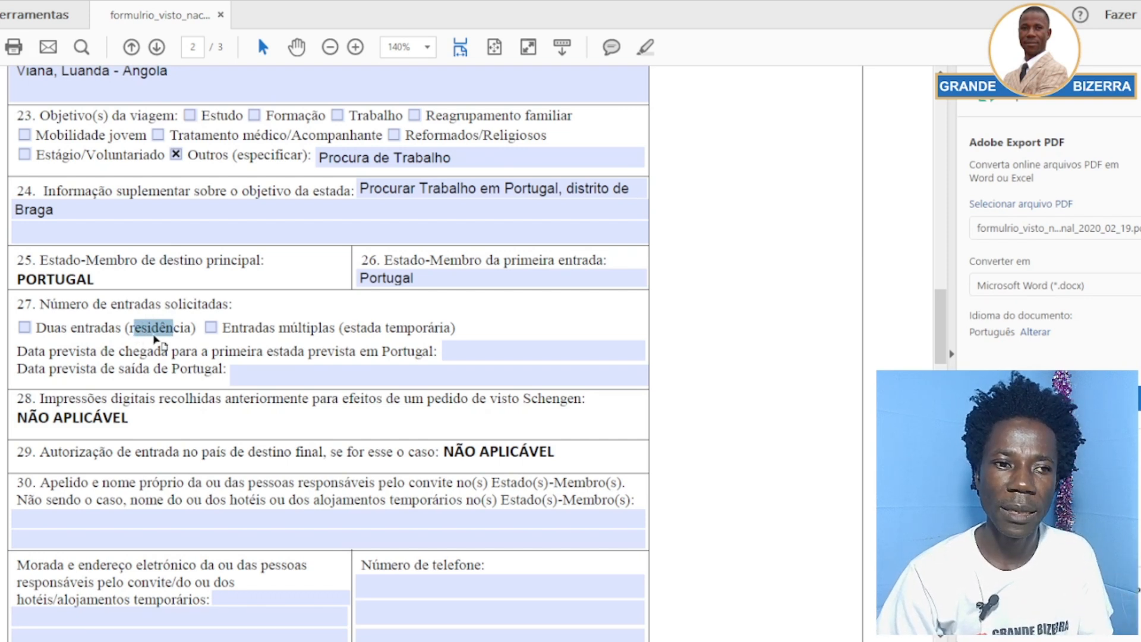
pyautogui.click(159, 342)
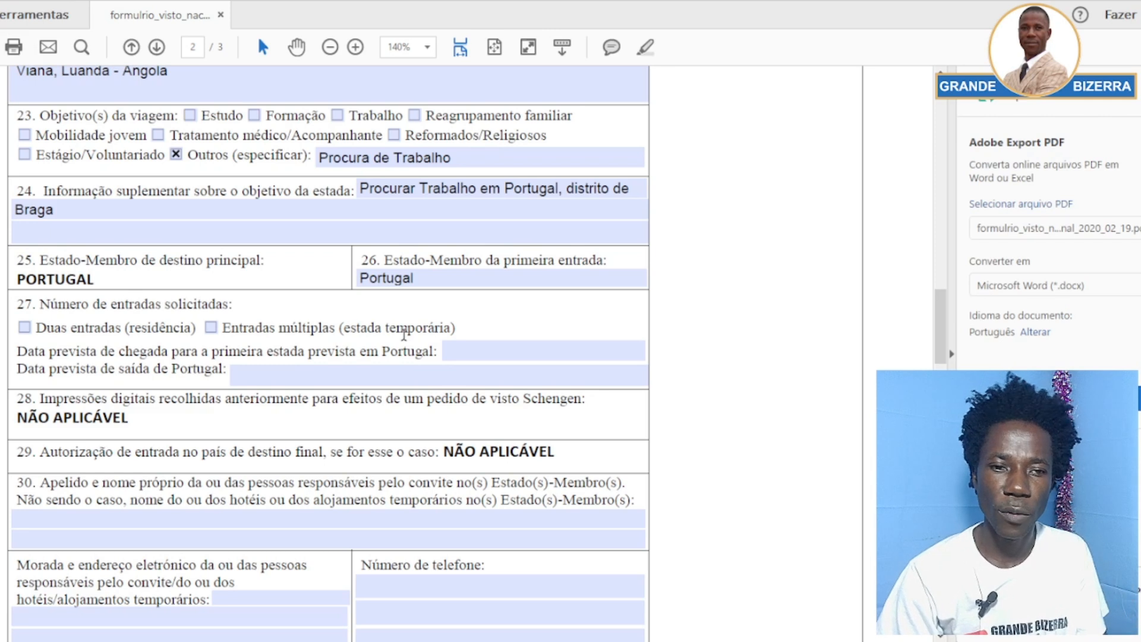
pyautogui.click(25, 331)
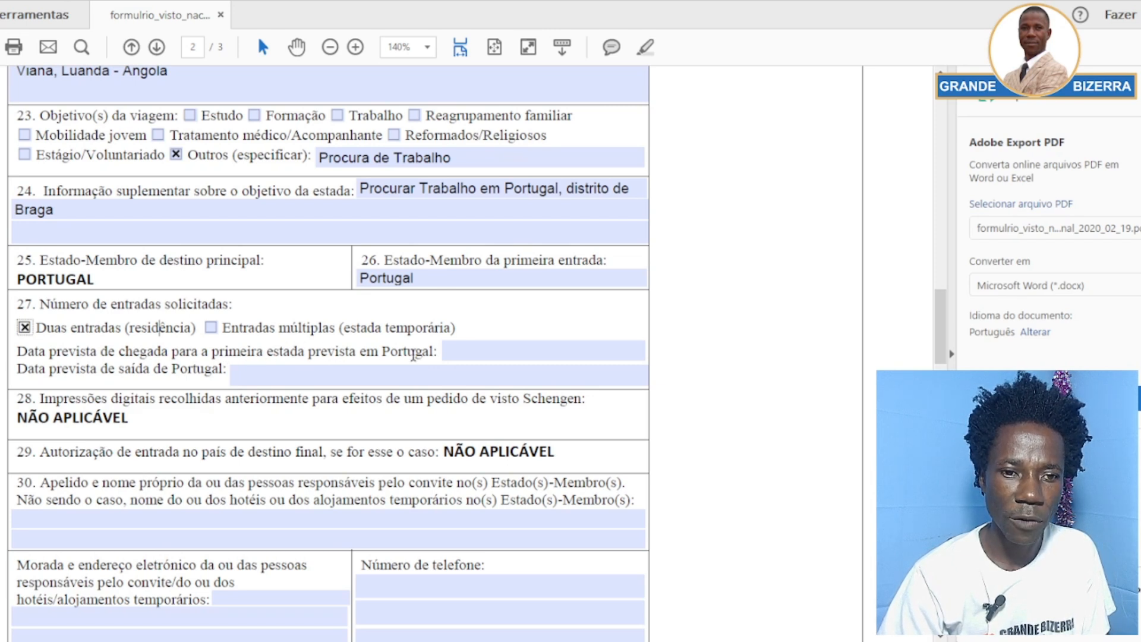
pyautogui.click(454, 352)
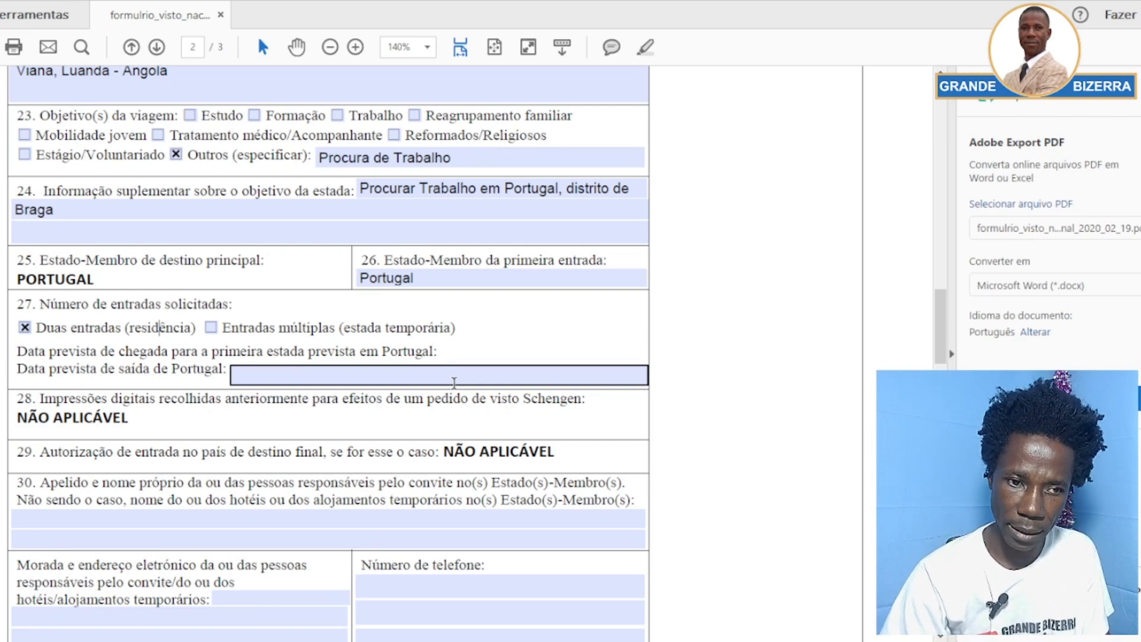
# Enter arrival date 2025-05-10 and departure date 2025-09-06 under item 27
pyautogui.write('20')
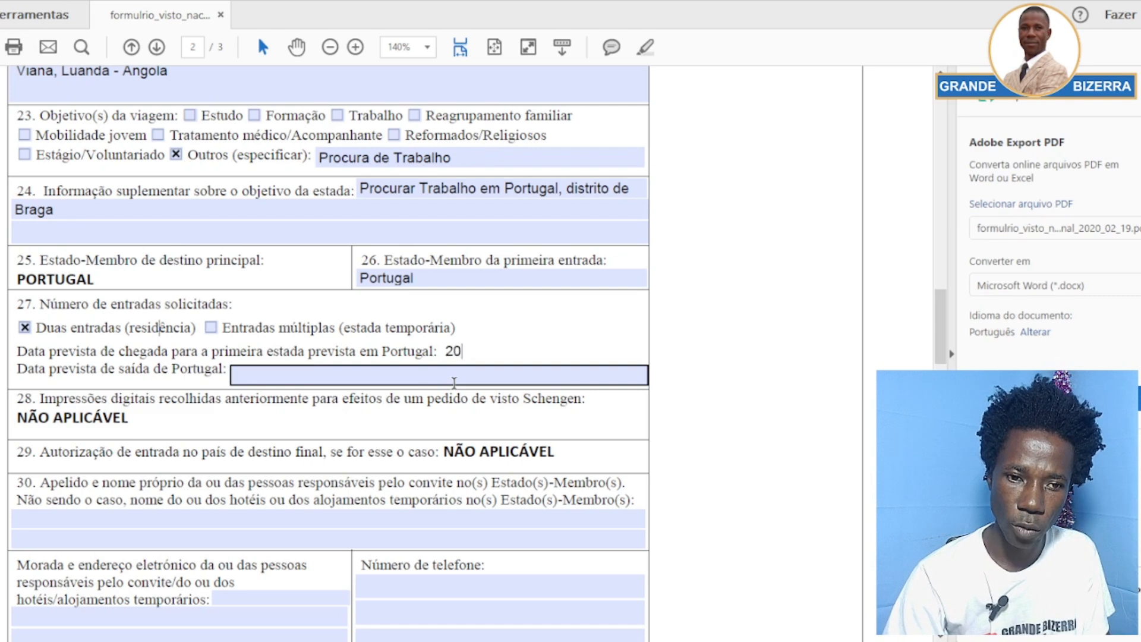
pyautogui.write('25-')
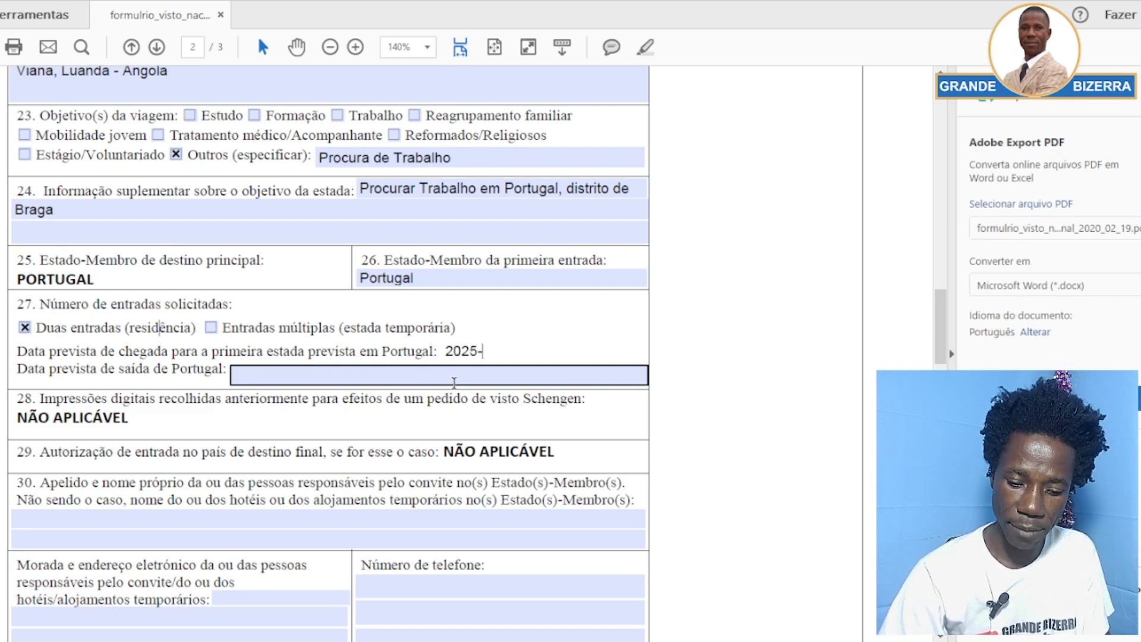
pyautogui.write('05-1')
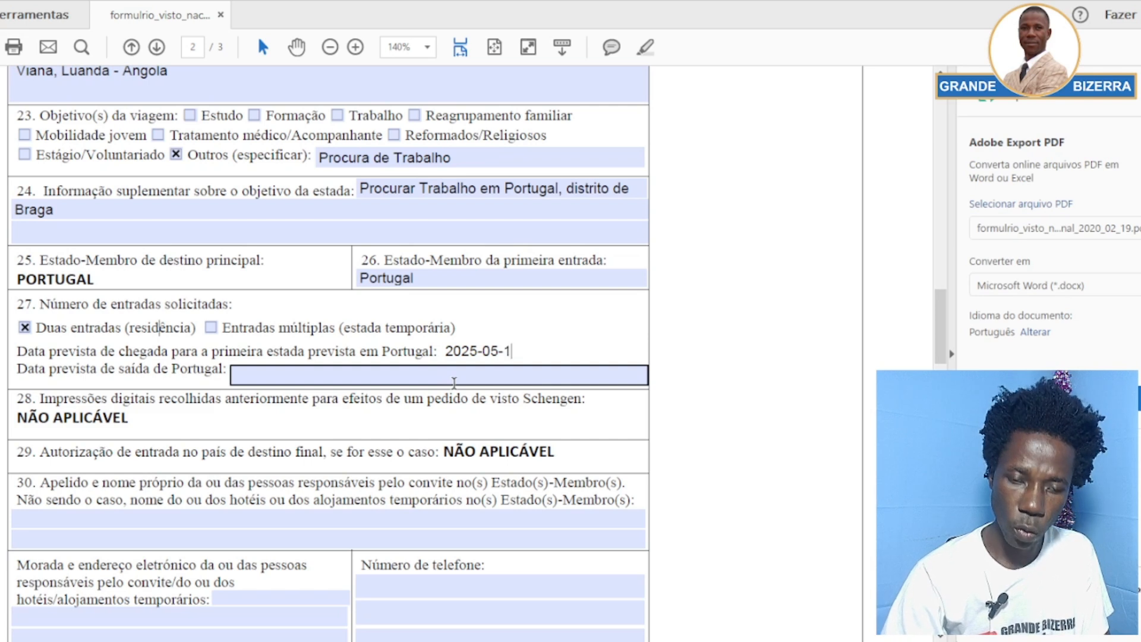
pyautogui.write('0')
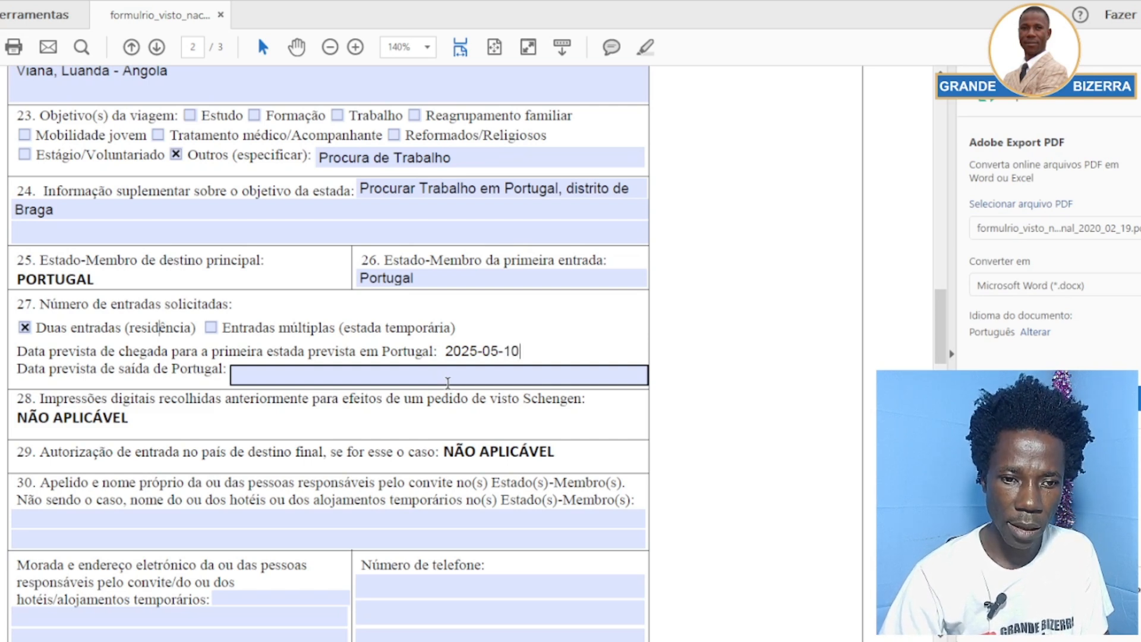
pyautogui.click(448, 382)
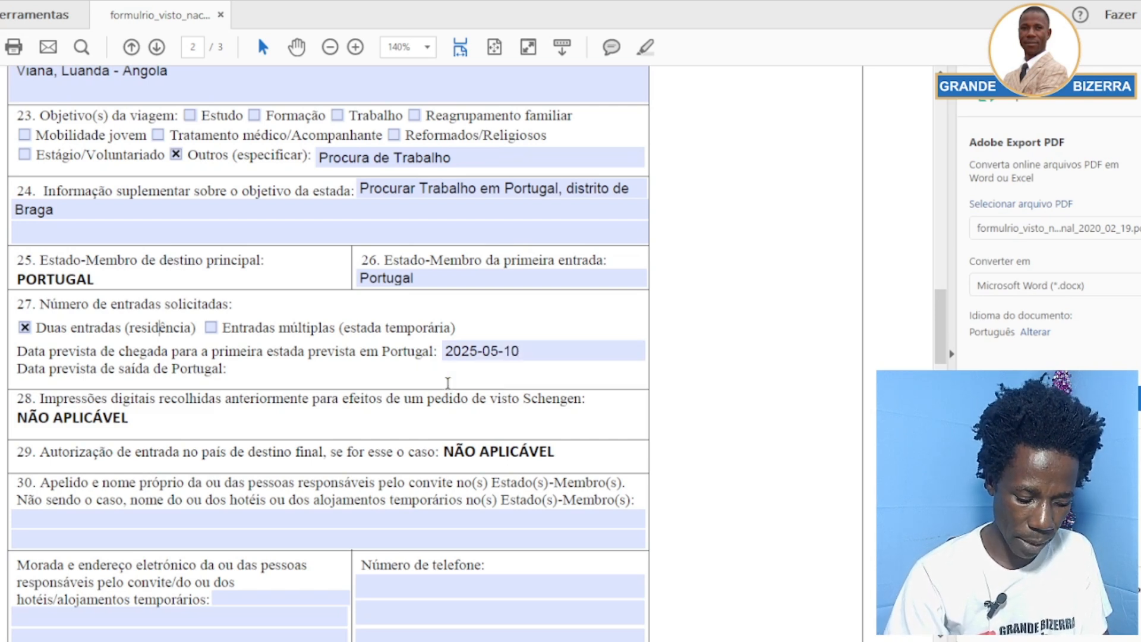
pyautogui.write('20')
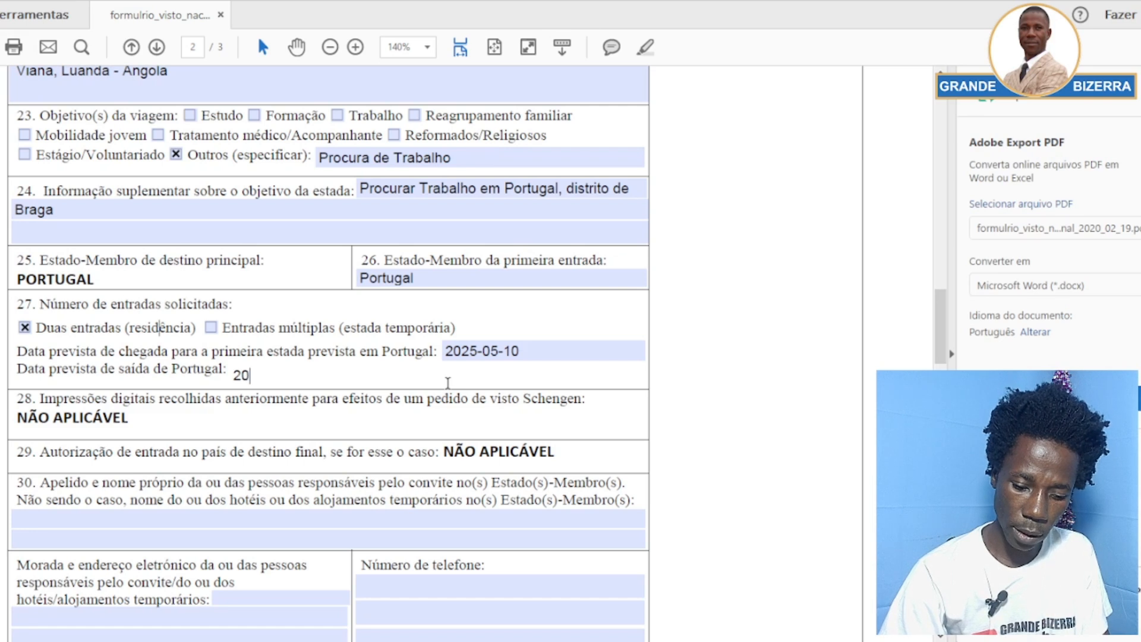
pyautogui.write('25-')
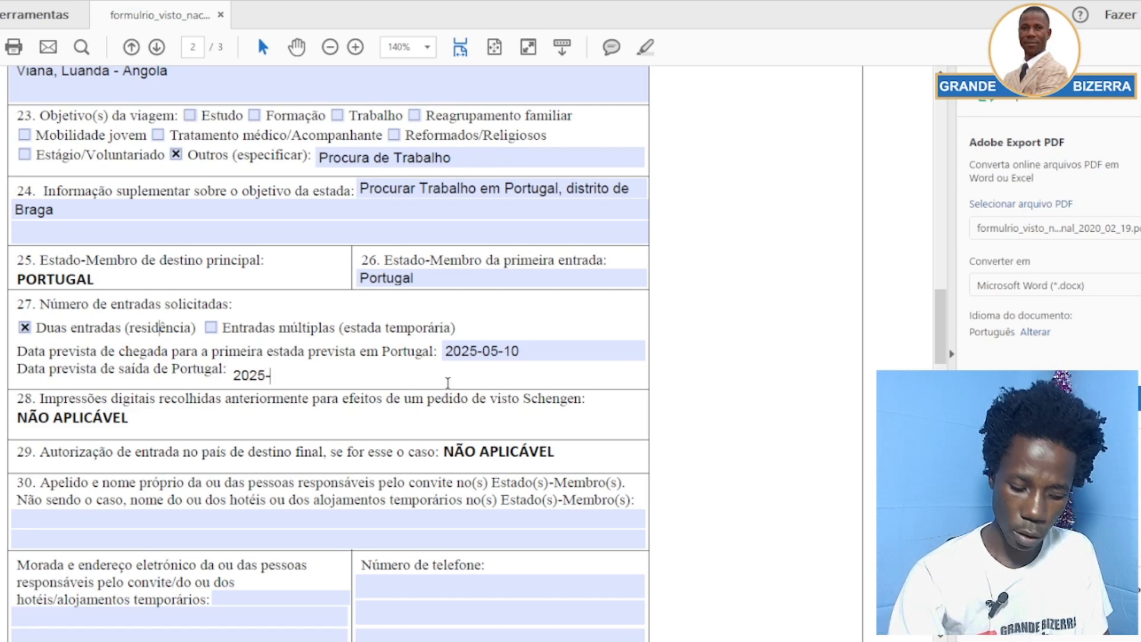
pyautogui.write('09')
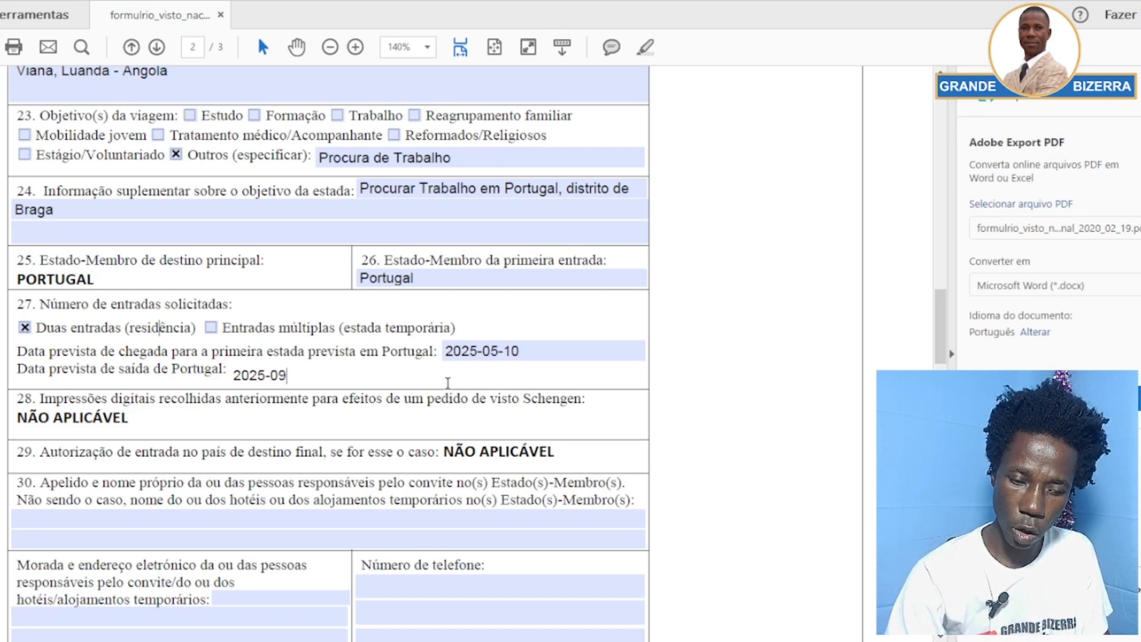
pyautogui.write('-')
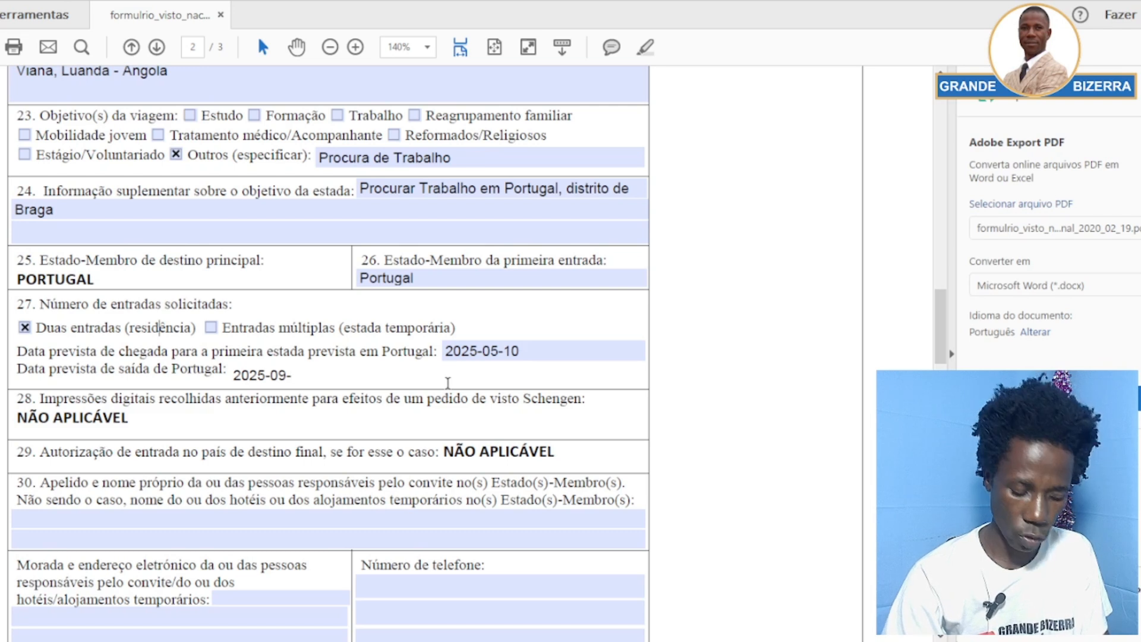
pyautogui.write('06')
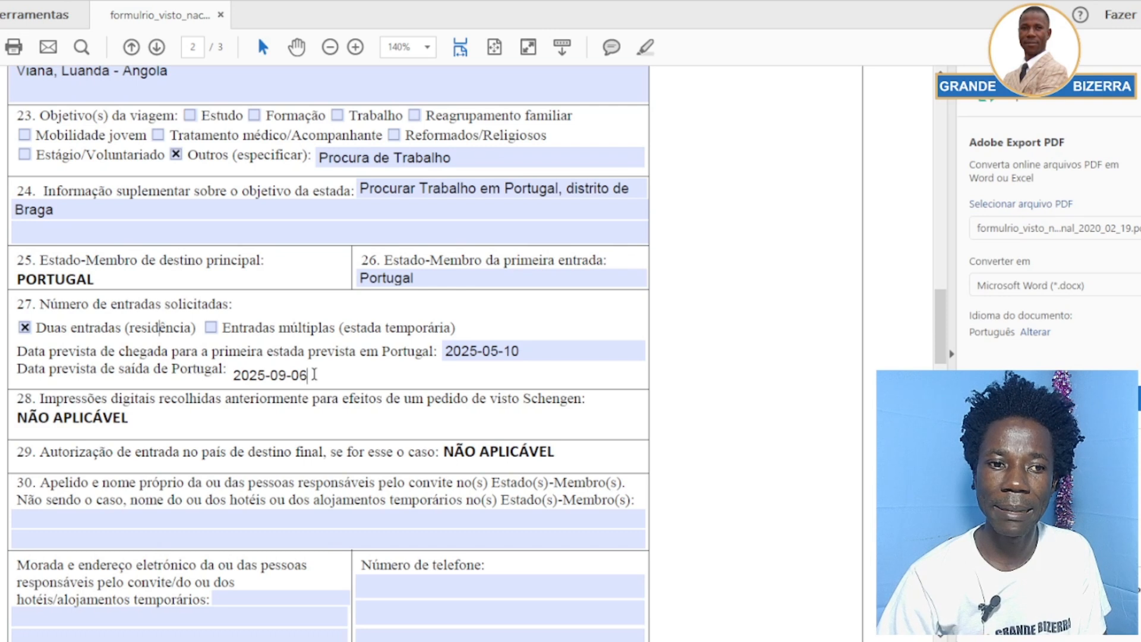
pyautogui.click(325, 346)
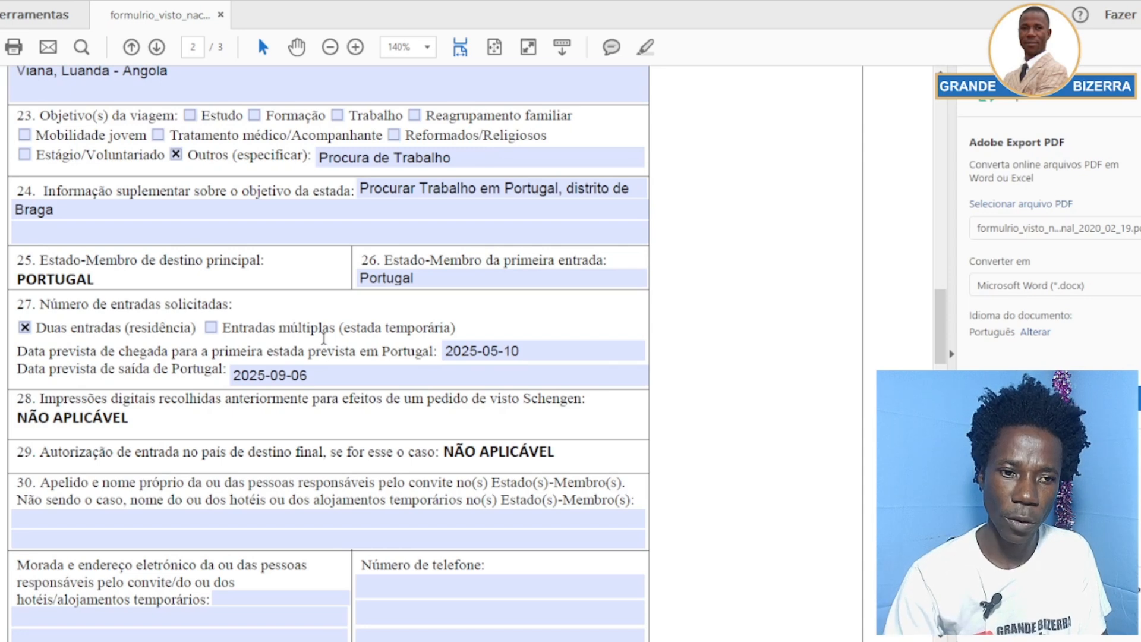
# Scroll down and highlight item 28's question and answer to point them out
pyautogui.scroll(-3, 291, 340)
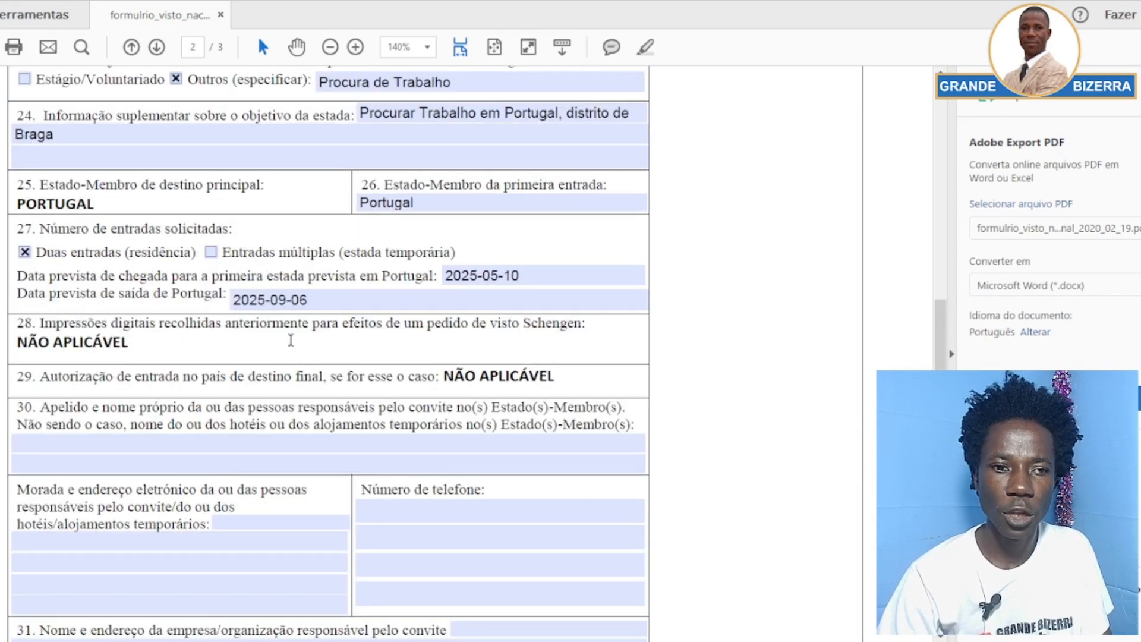
pyautogui.scroll(-1, 291, 341)
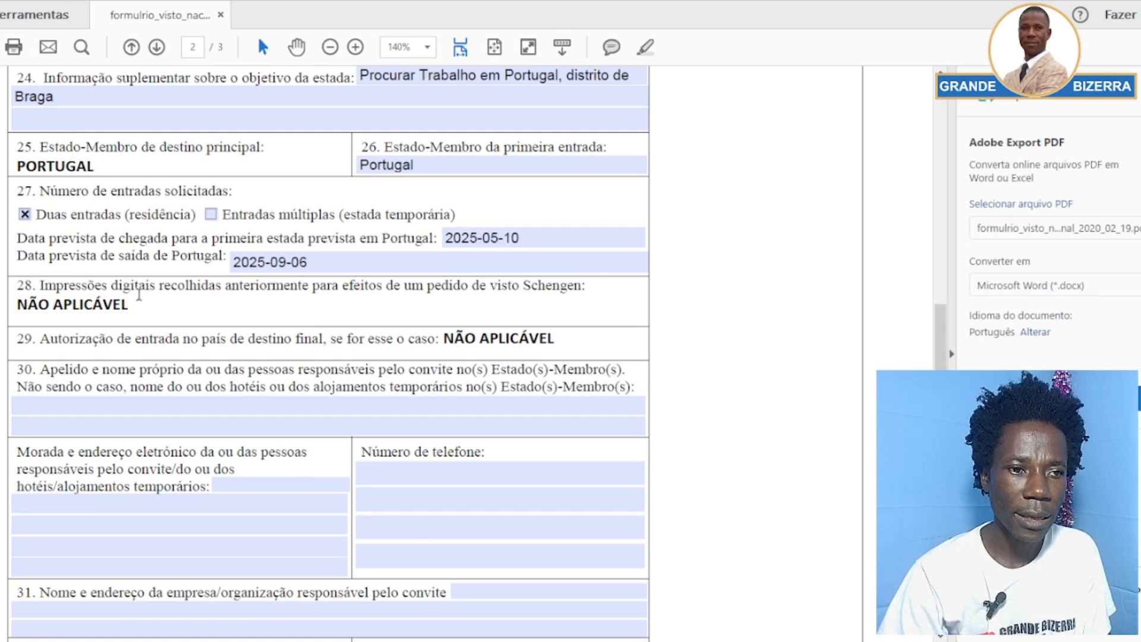
pyautogui.moveTo(129, 305); pyautogui.dragTo(40, 287)
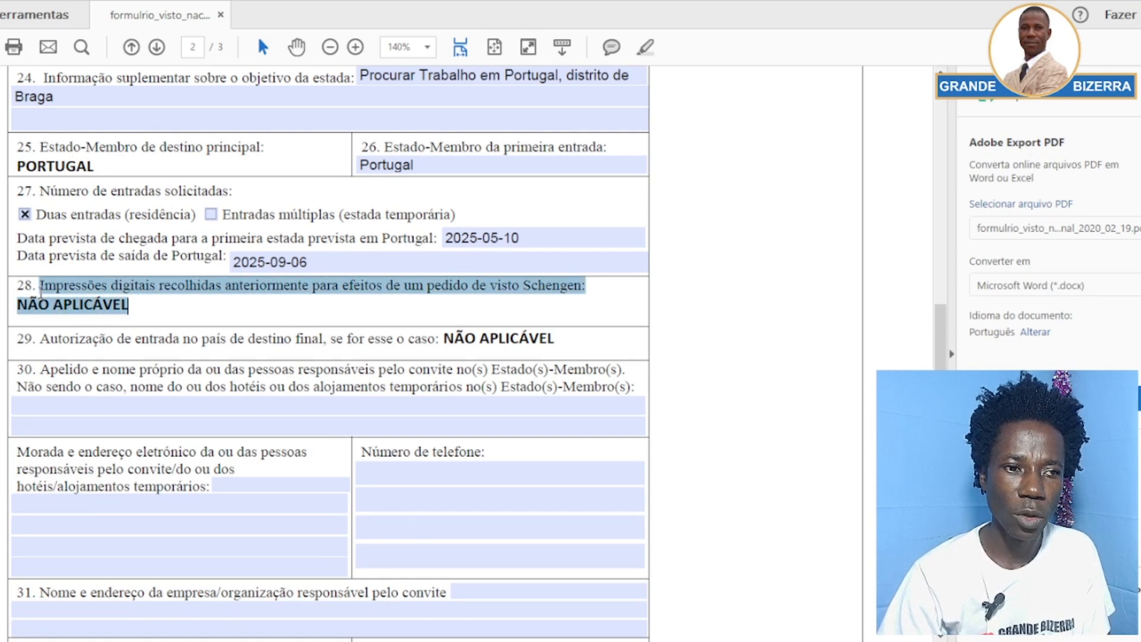
pyautogui.click(455, 345)
pyautogui.scroll(-3, 298, 339)
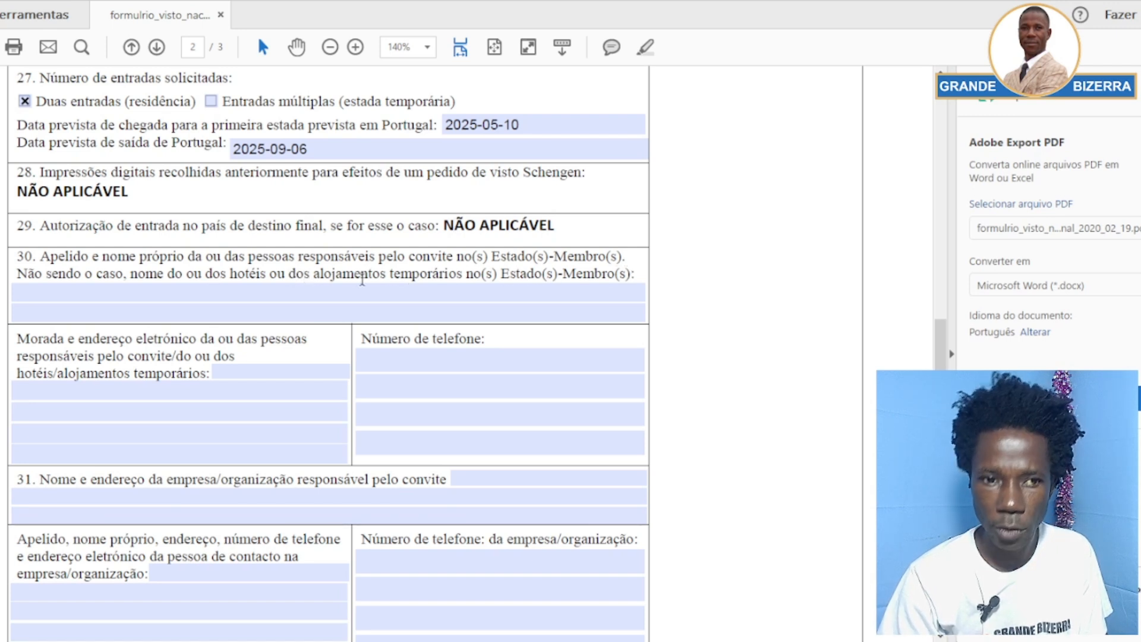
pyautogui.click(257, 291)
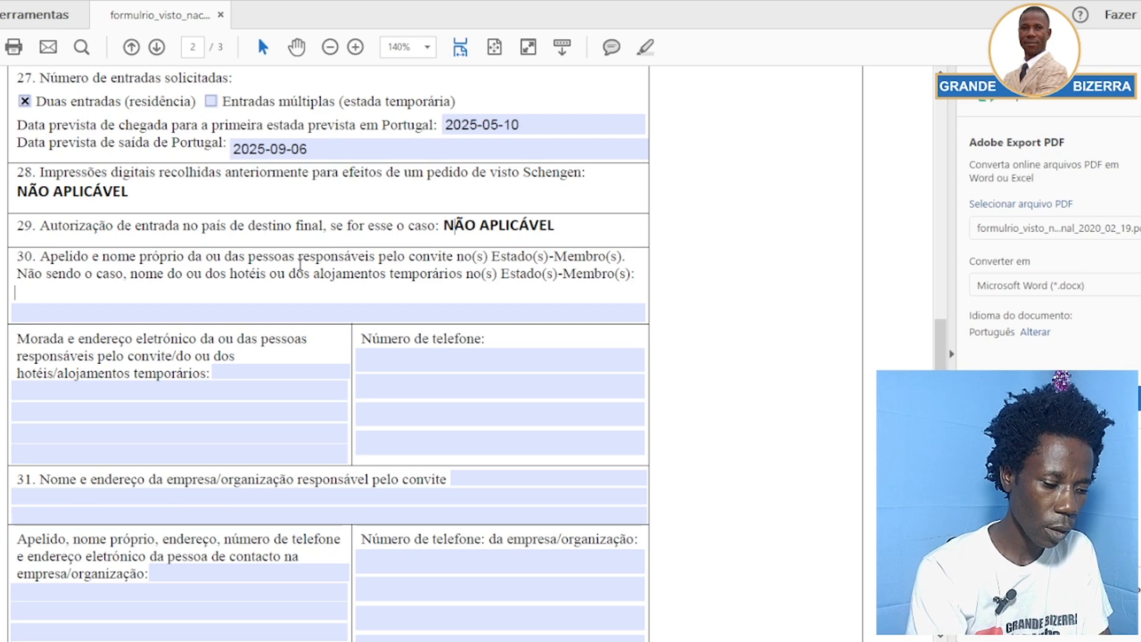
pyautogui.write('Dr')
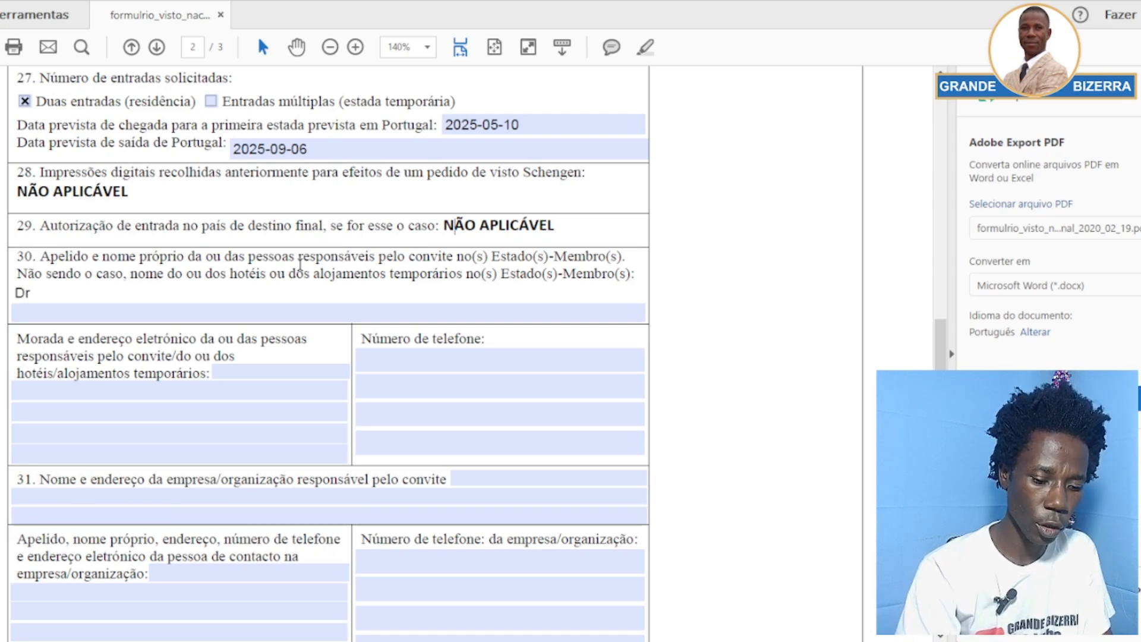
pyautogui.write('istri')
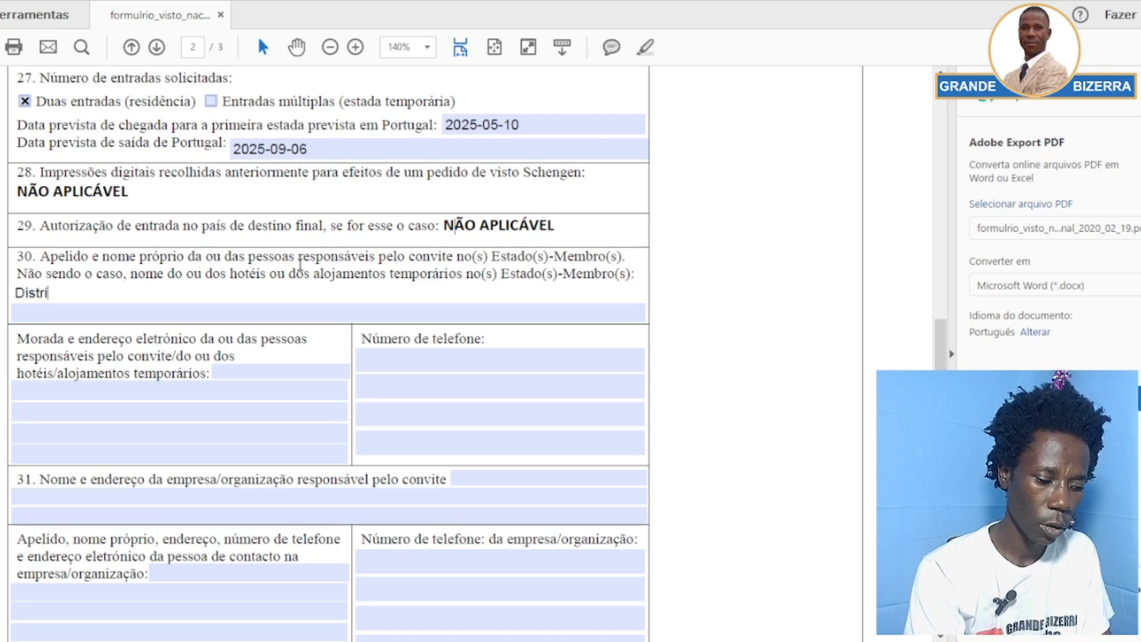
pyautogui.write('to de')
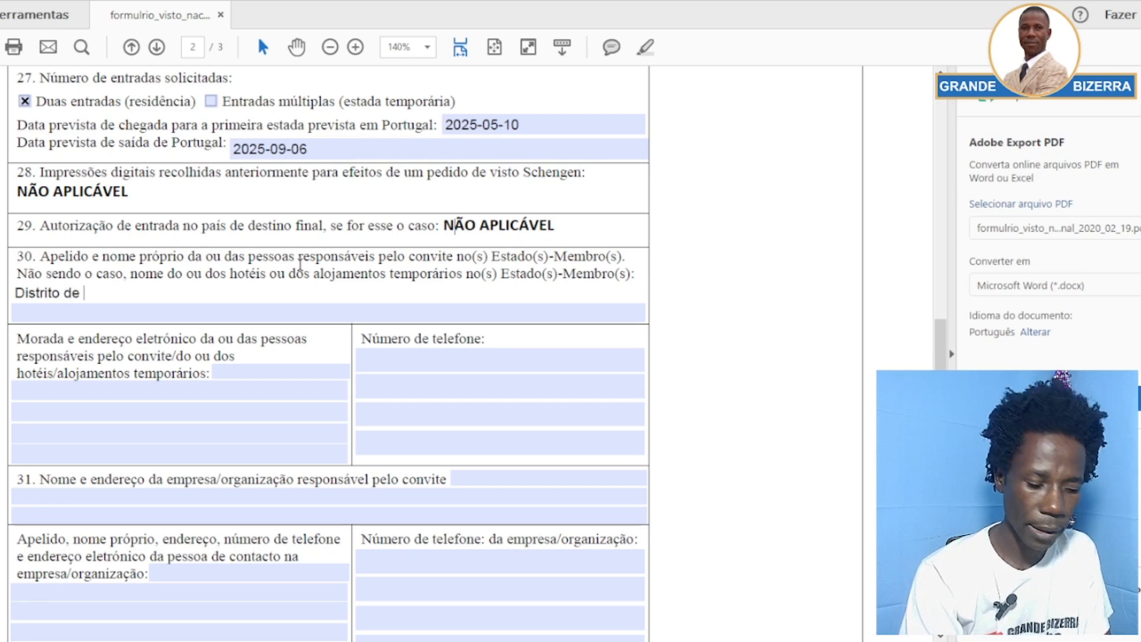
pyautogui.write(' B')
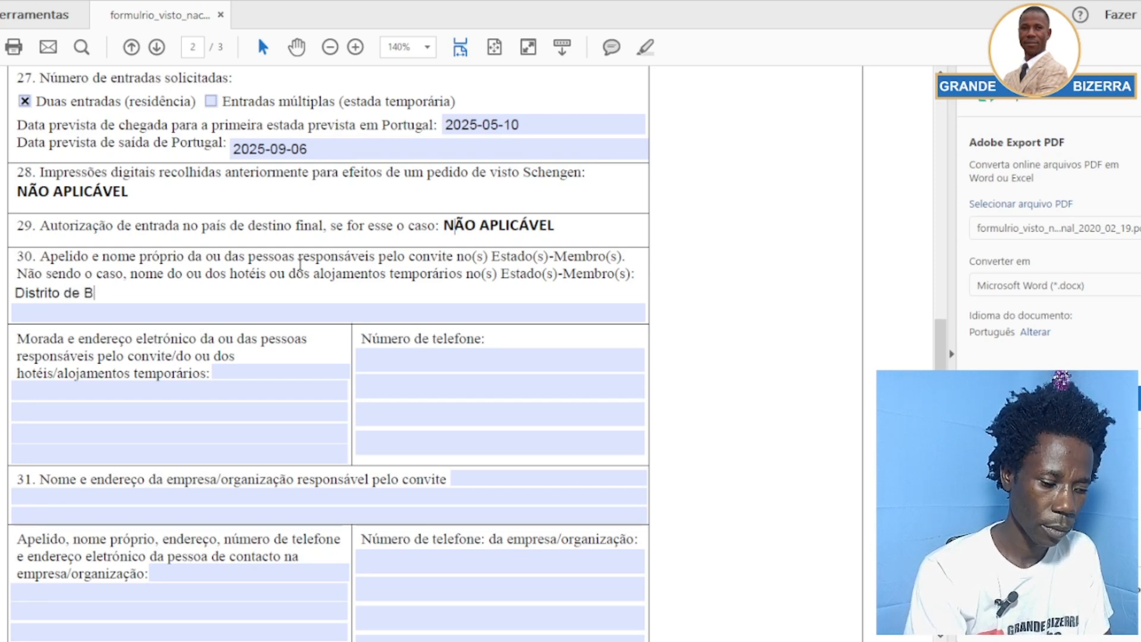
pyautogui.write('raga')
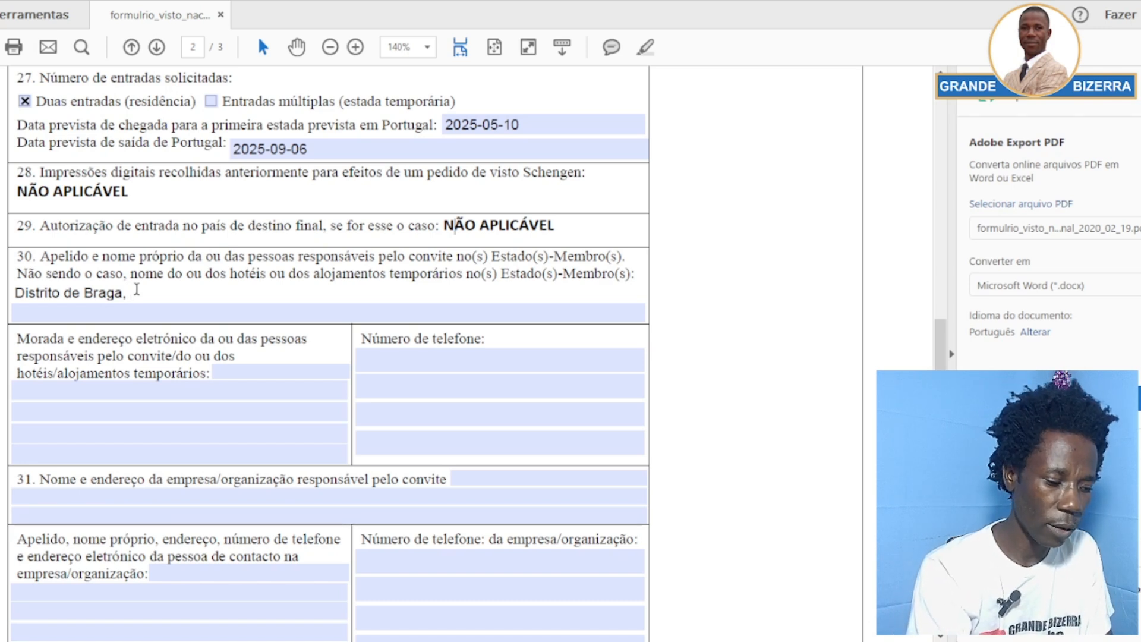
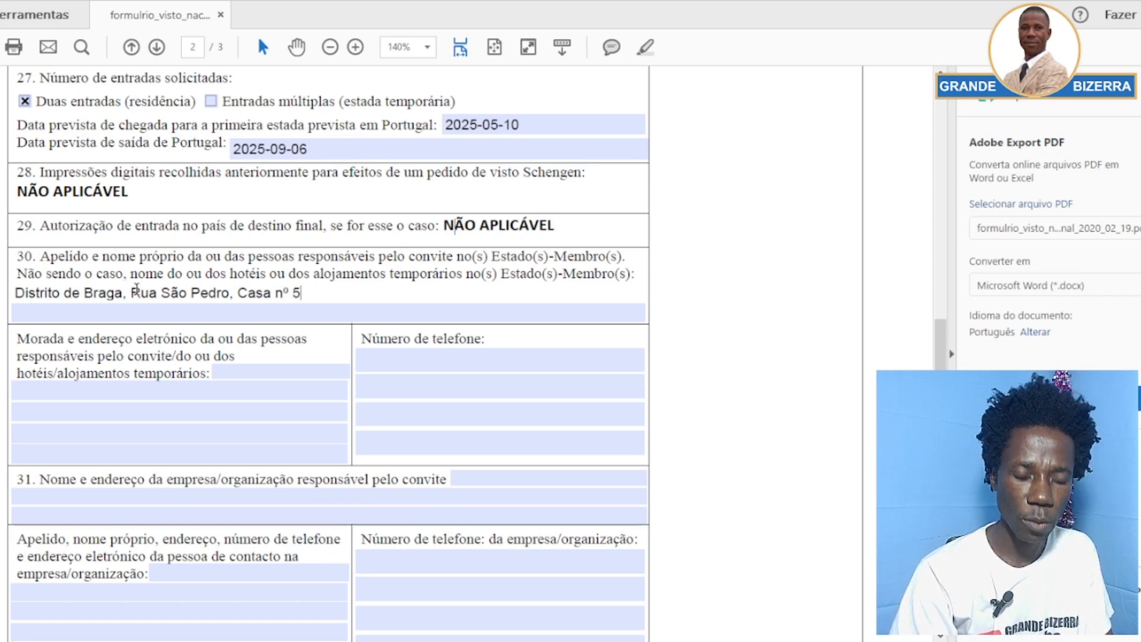
pyautogui.write(', ')
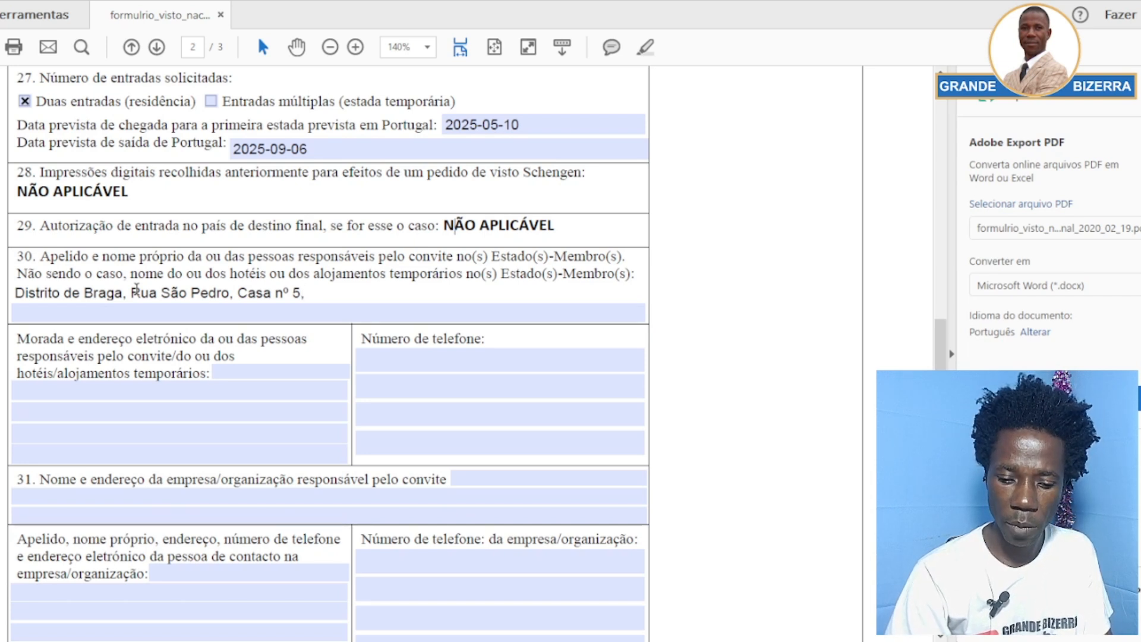
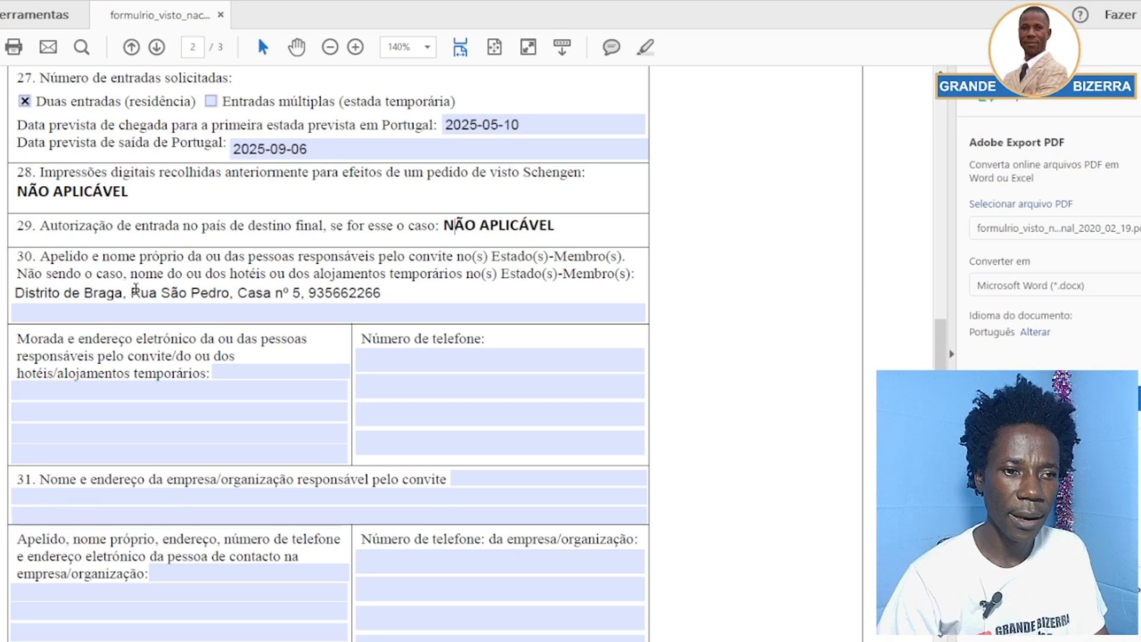
pyautogui.click(102, 358)
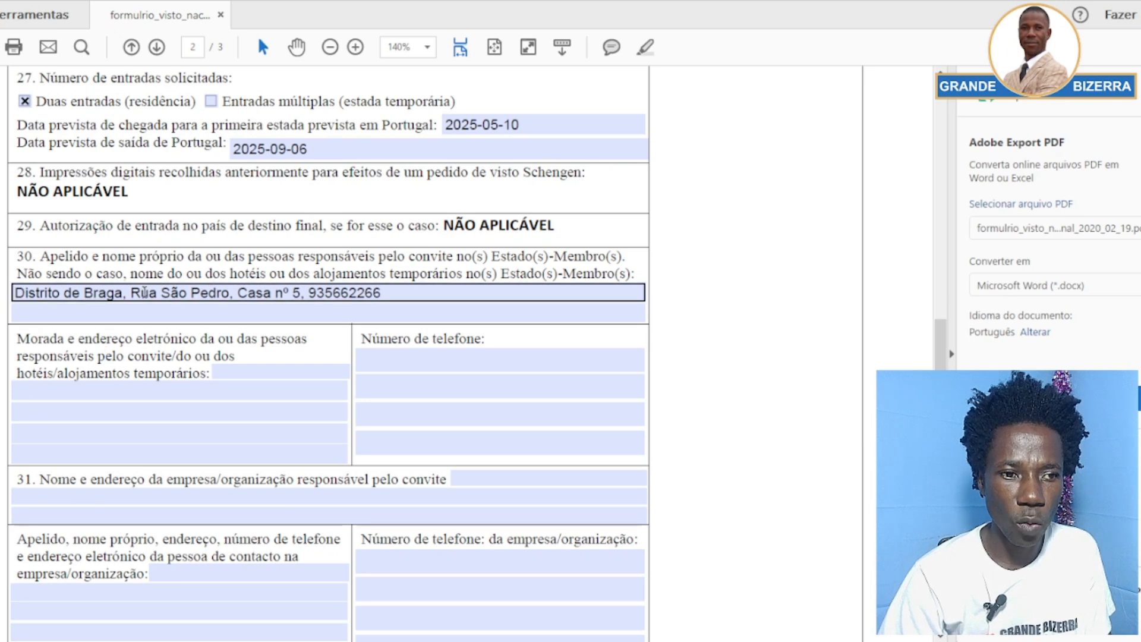
# Replace the district with 'Hotel Jica' and append ', Distro de Braga - Portugal' to field 30
pyautogui.moveTo(123, 297); pyautogui.dragTo(14, 299)
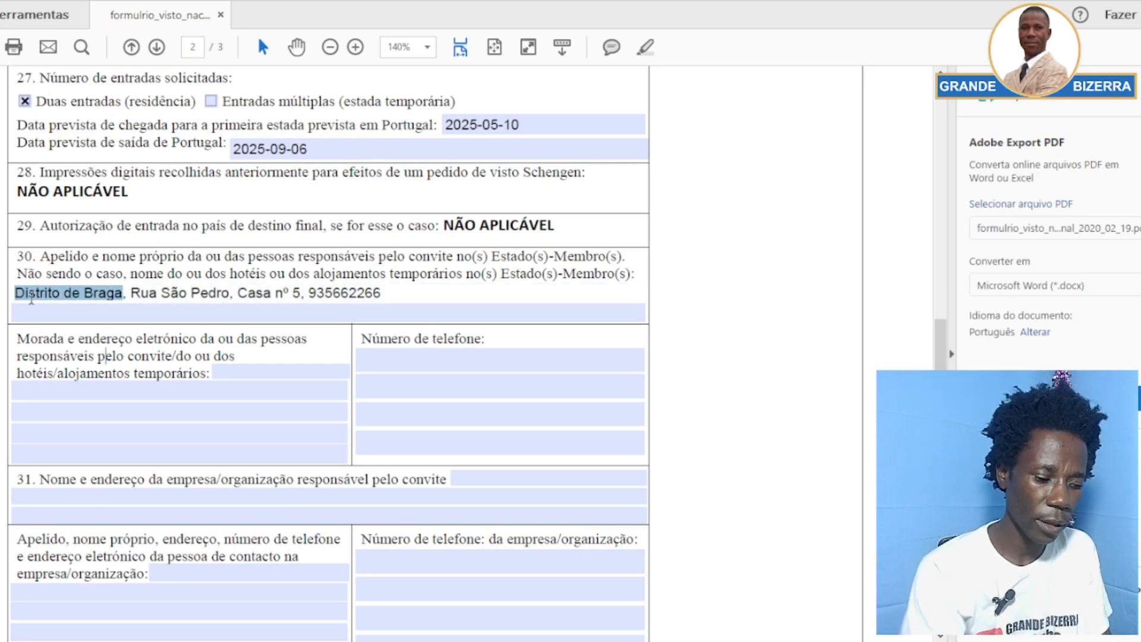
pyautogui.write('Hotel ')
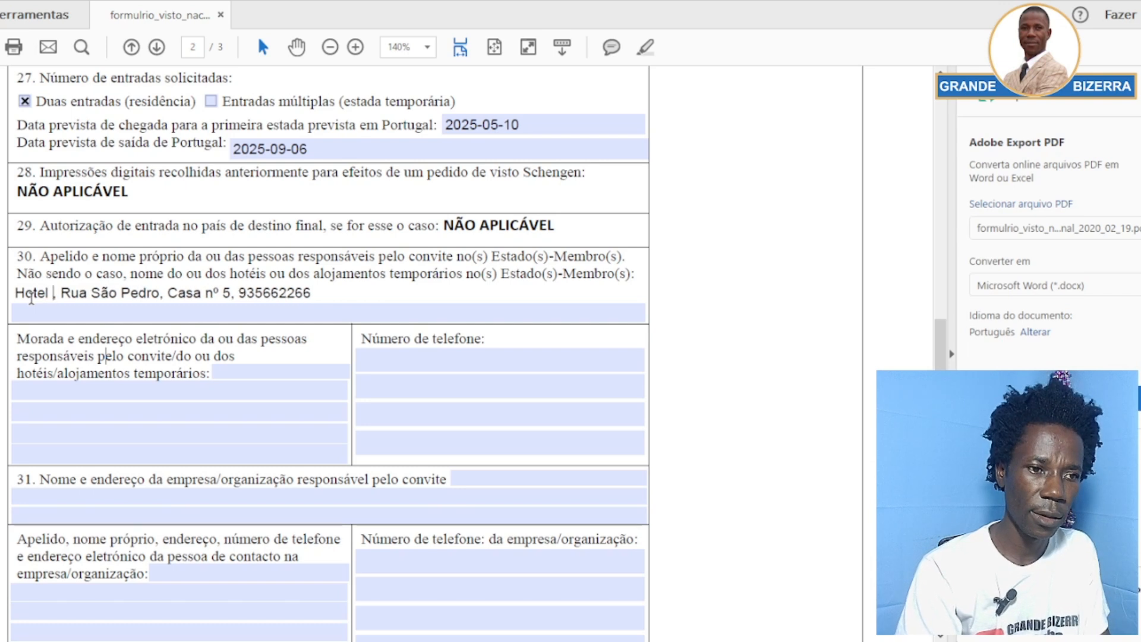
pyautogui.write('Ji')
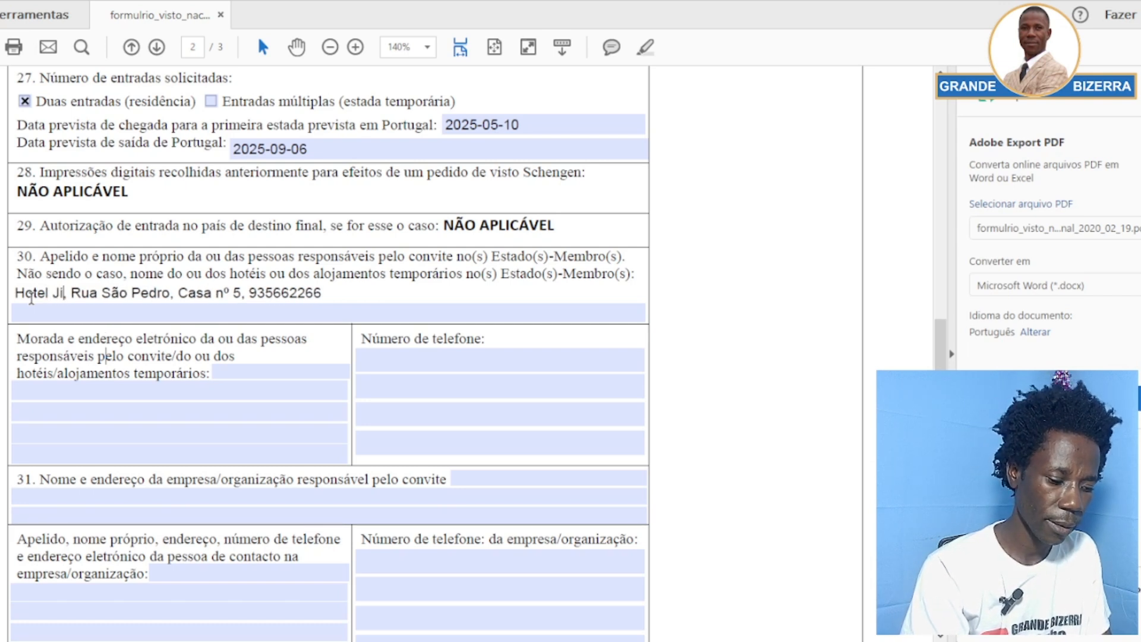
pyautogui.write('ca')
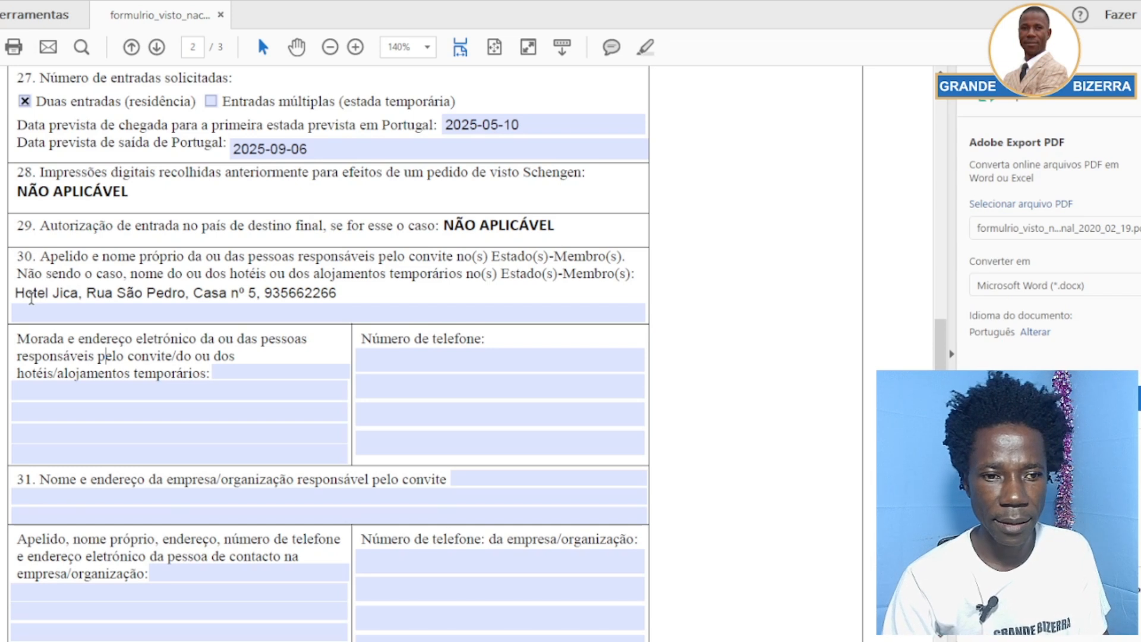
pyautogui.click(346, 297)
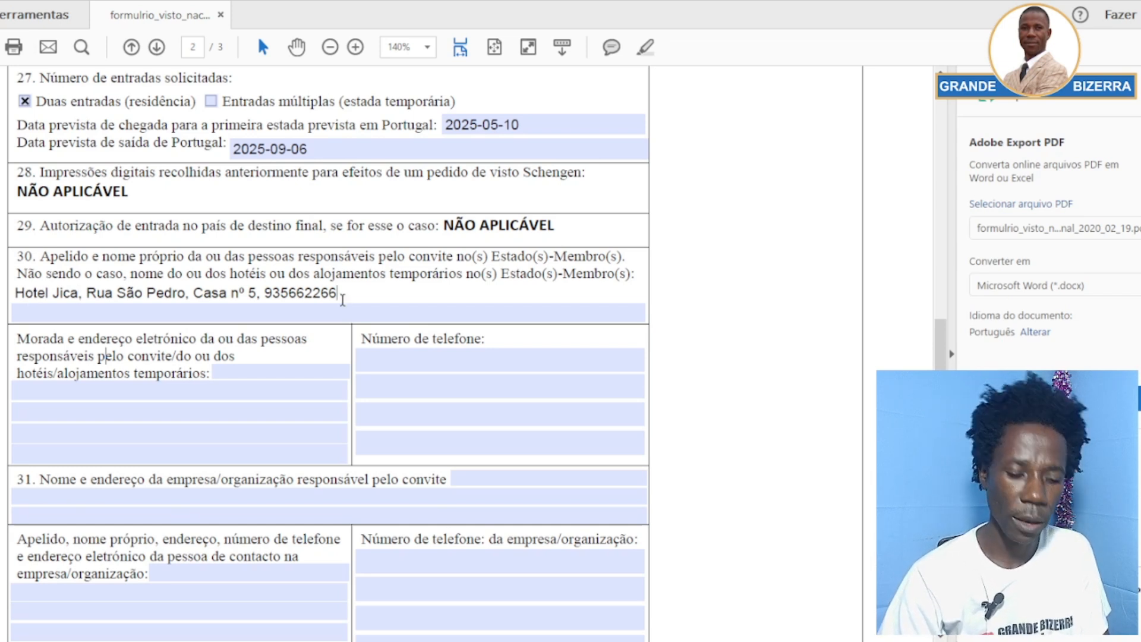
pyautogui.write(',')
pyautogui.write(' D')
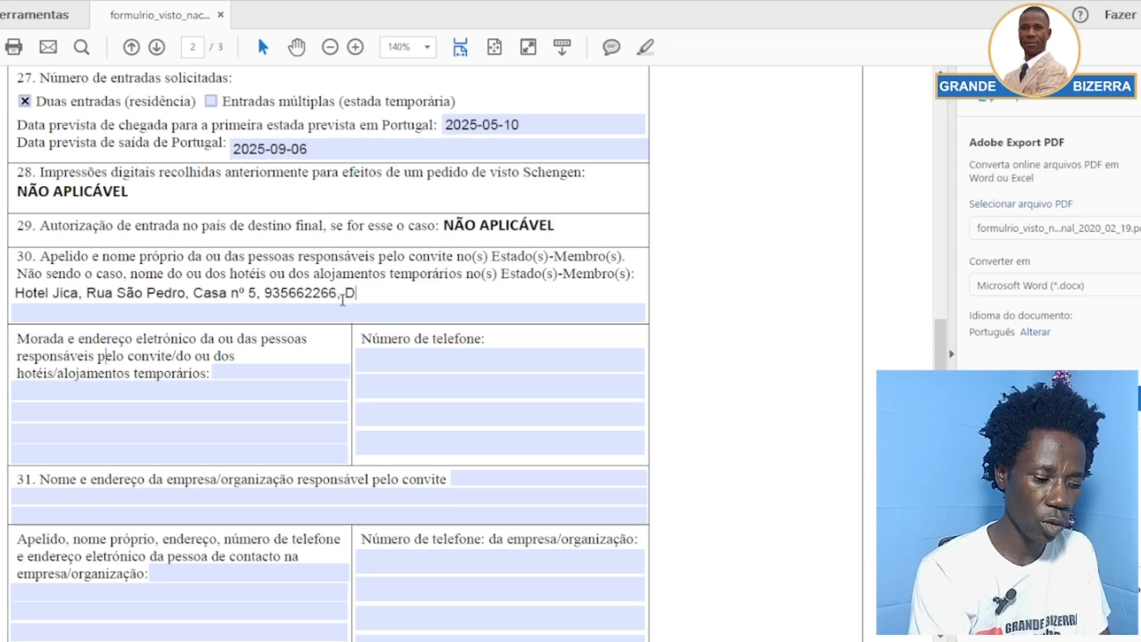
pyautogui.write('istro d')
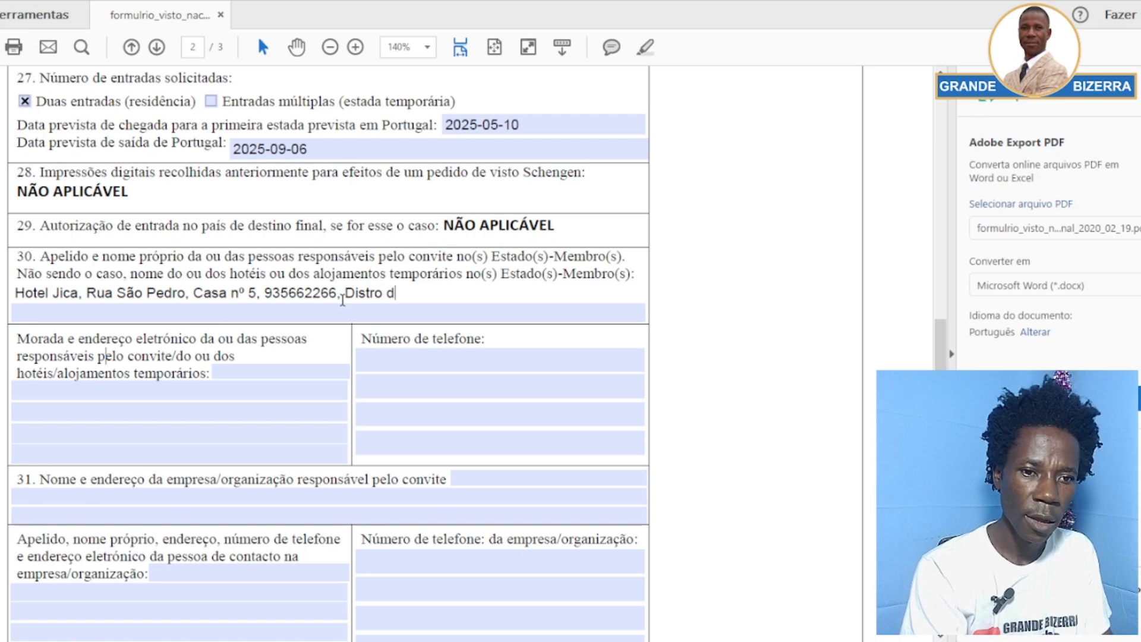
pyautogui.write('e Bra')
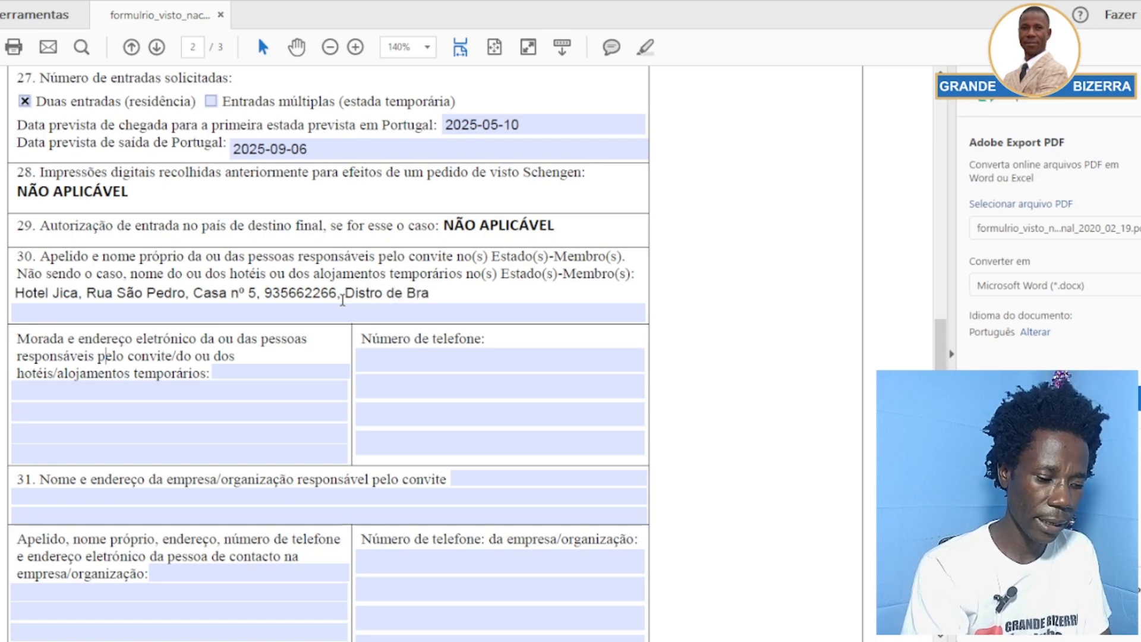
pyautogui.write('ga -')
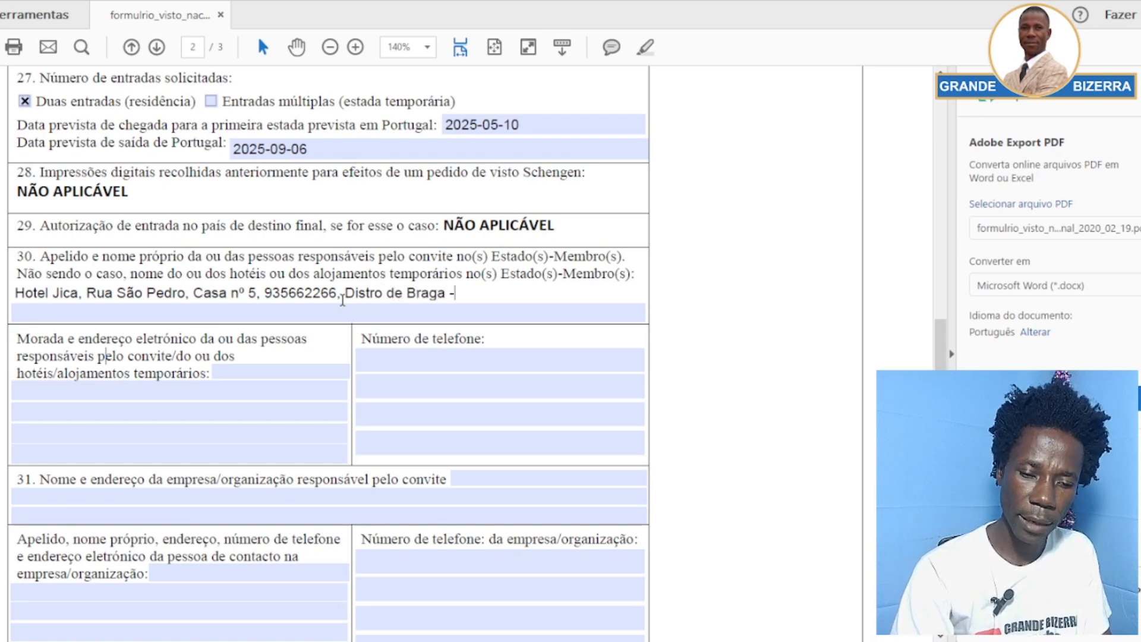
pyautogui.write(' Portugal')
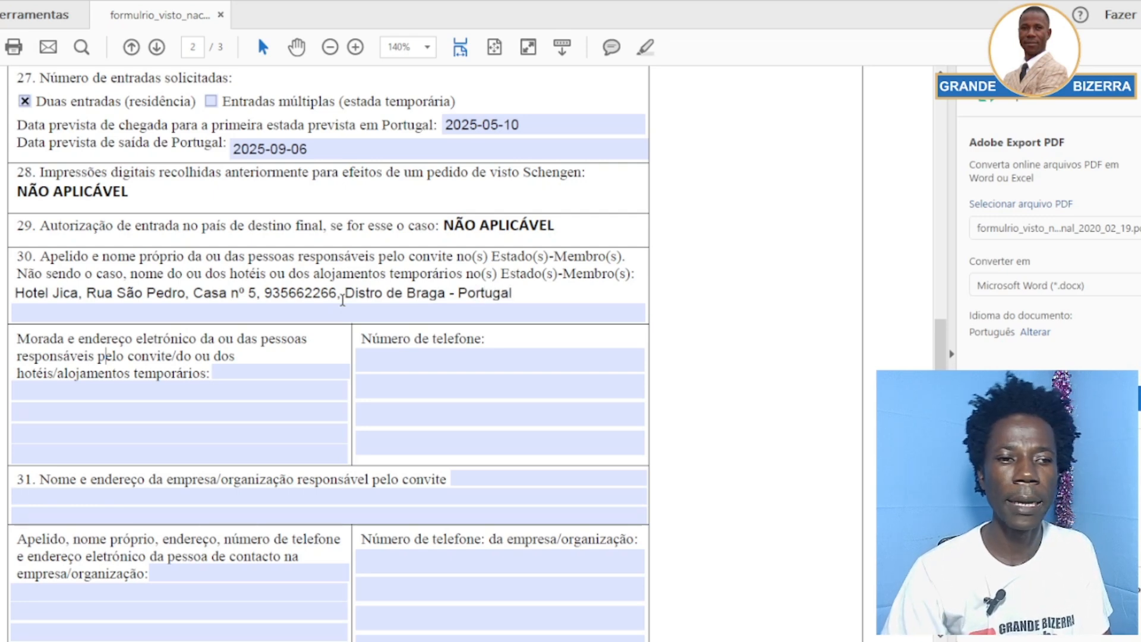
pyautogui.press('Return')
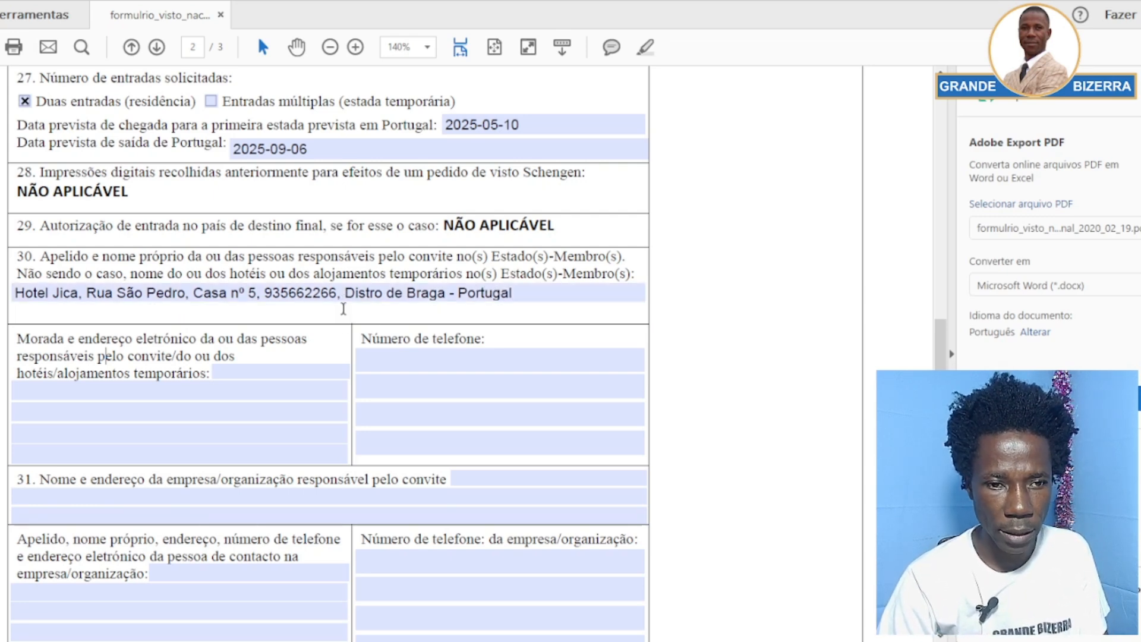
# Highlight field 30's first line, then click into the Morada address field
pyautogui.scroll(-2, 248, 350)
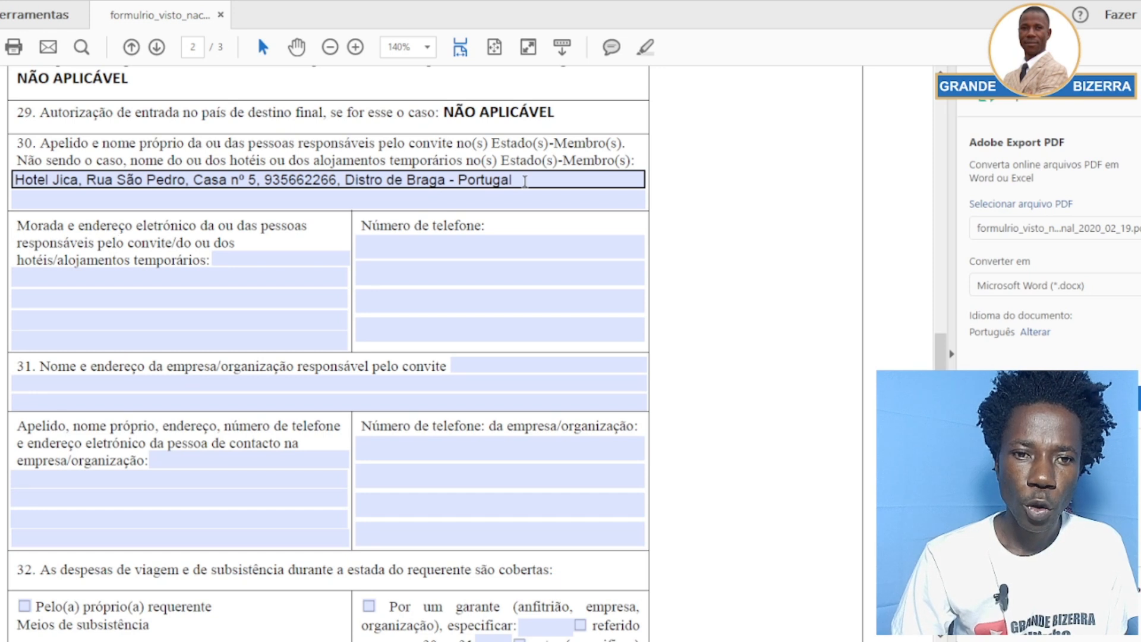
pyautogui.moveTo(525, 181); pyautogui.dragTo(16, 184)
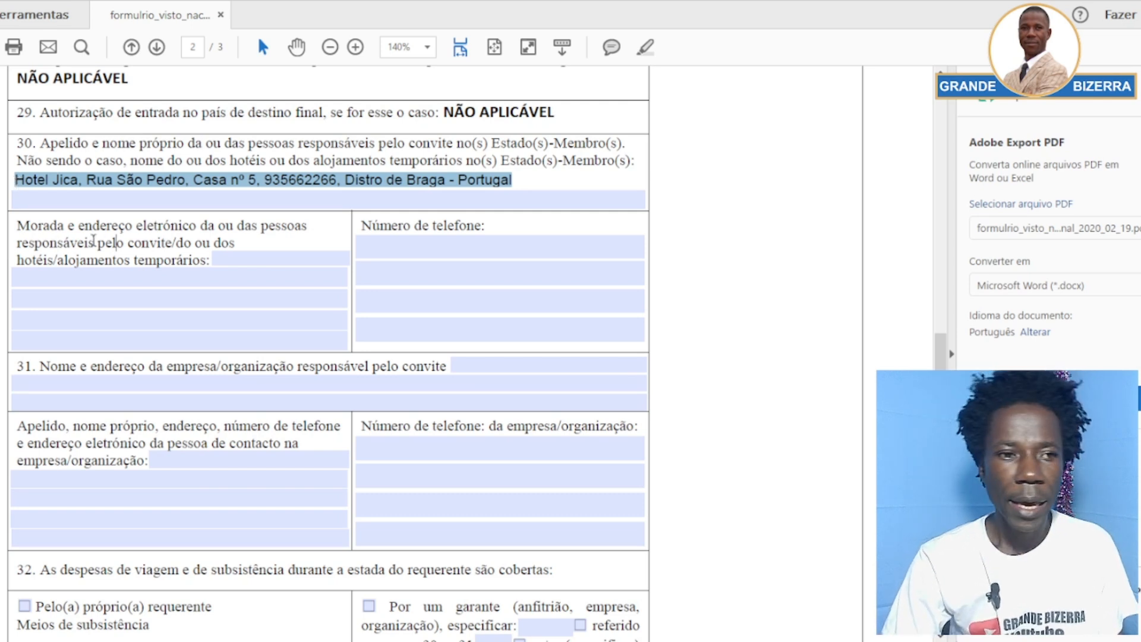
pyautogui.click(166, 238)
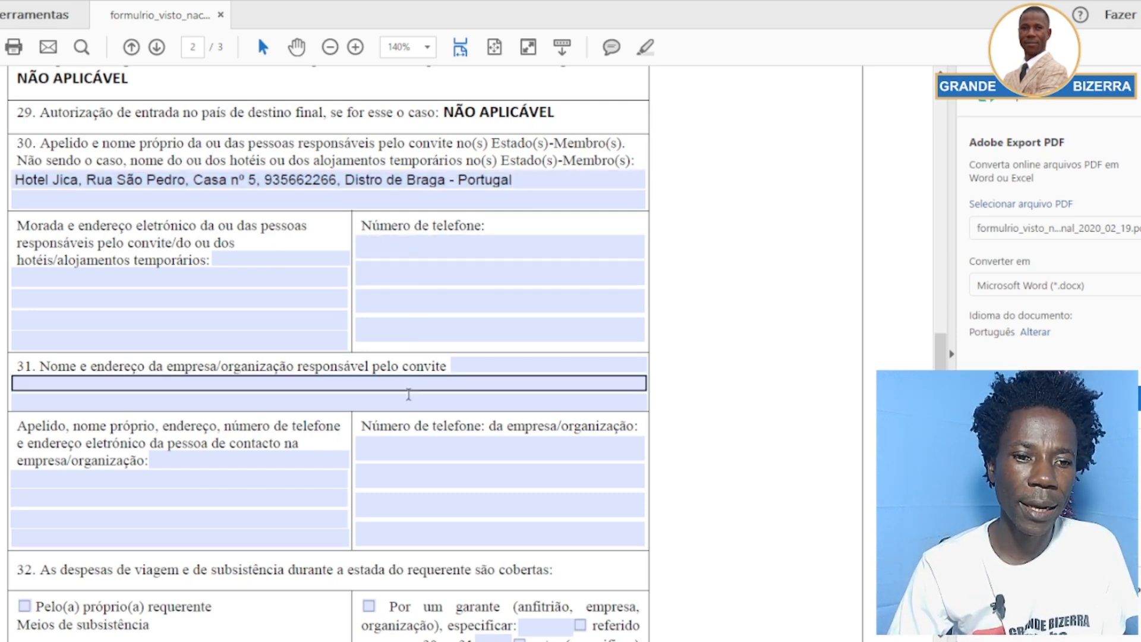
pyautogui.click(227, 259)
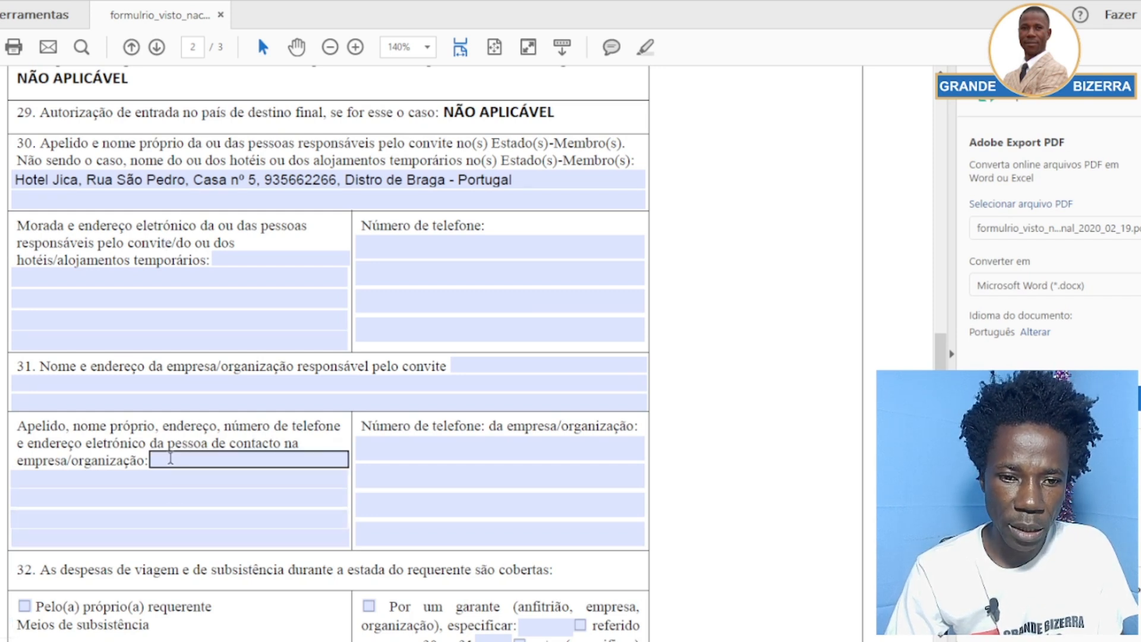
# Scroll down the form to item 32's means-of-subsistence checkboxes
pyautogui.scroll(-1, 173, 470)
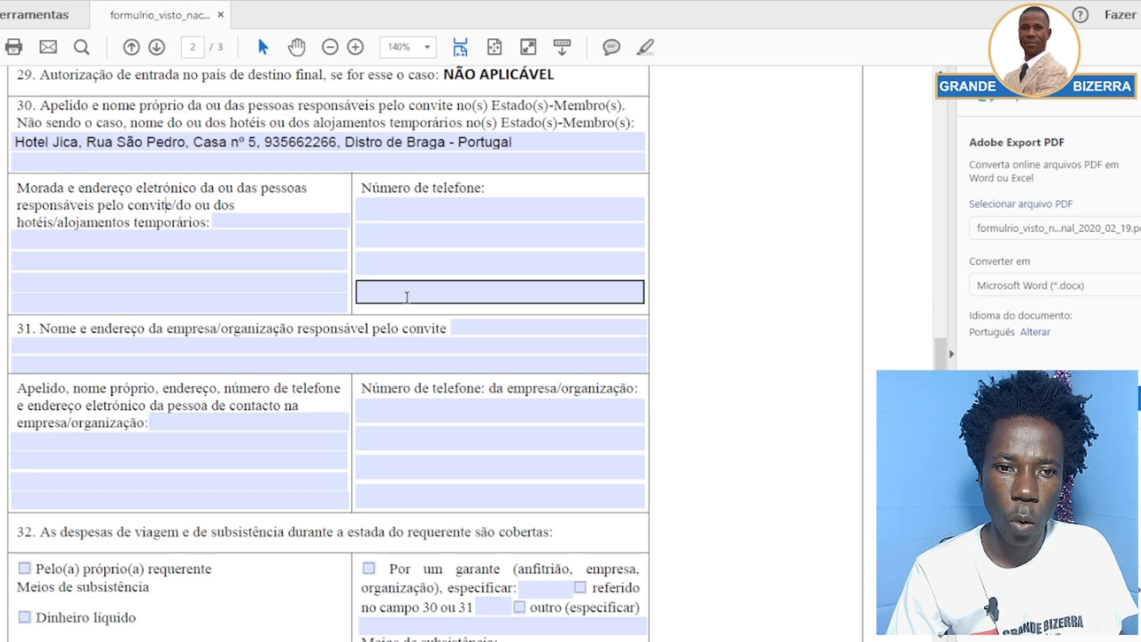
pyautogui.scroll(-1, 348, 255)
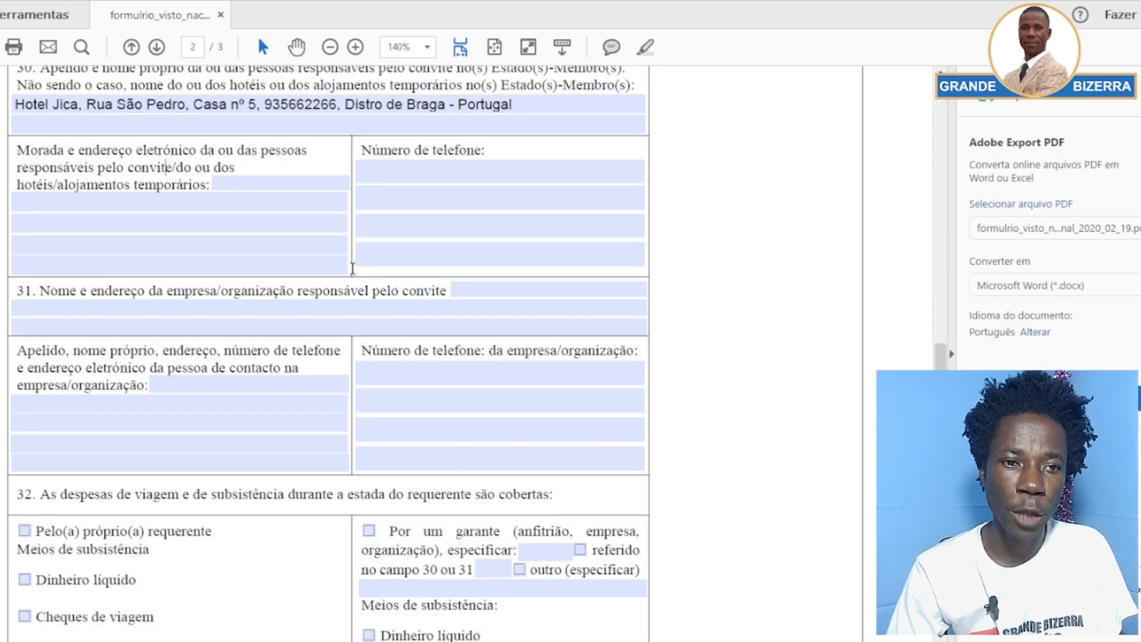
pyautogui.scroll(1, 353, 268)
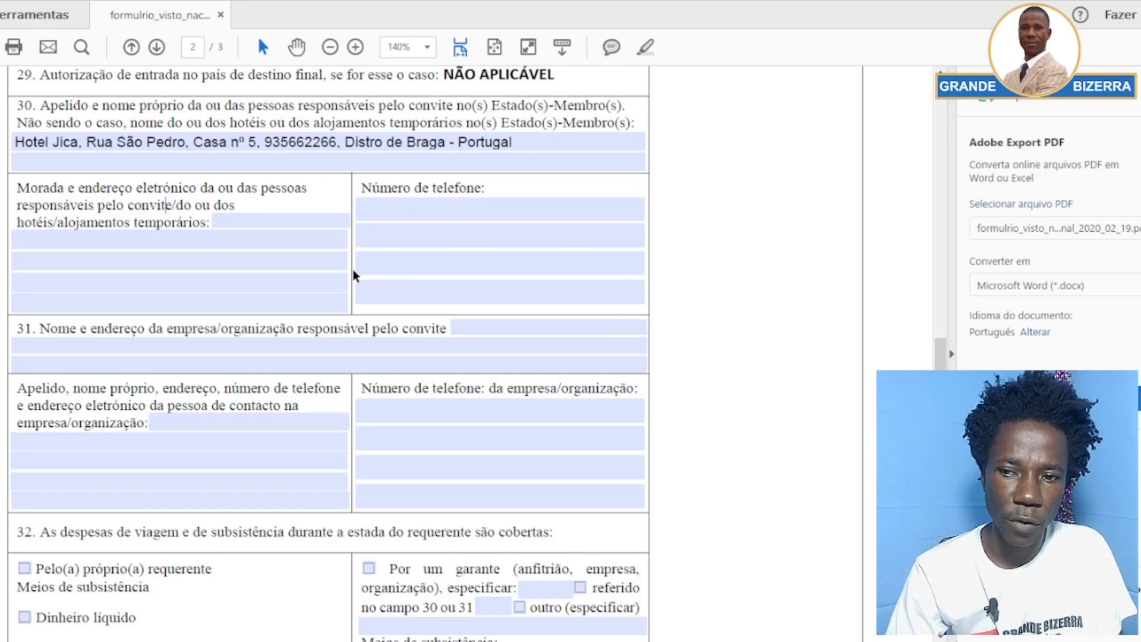
pyautogui.scroll(-3, 352, 275)
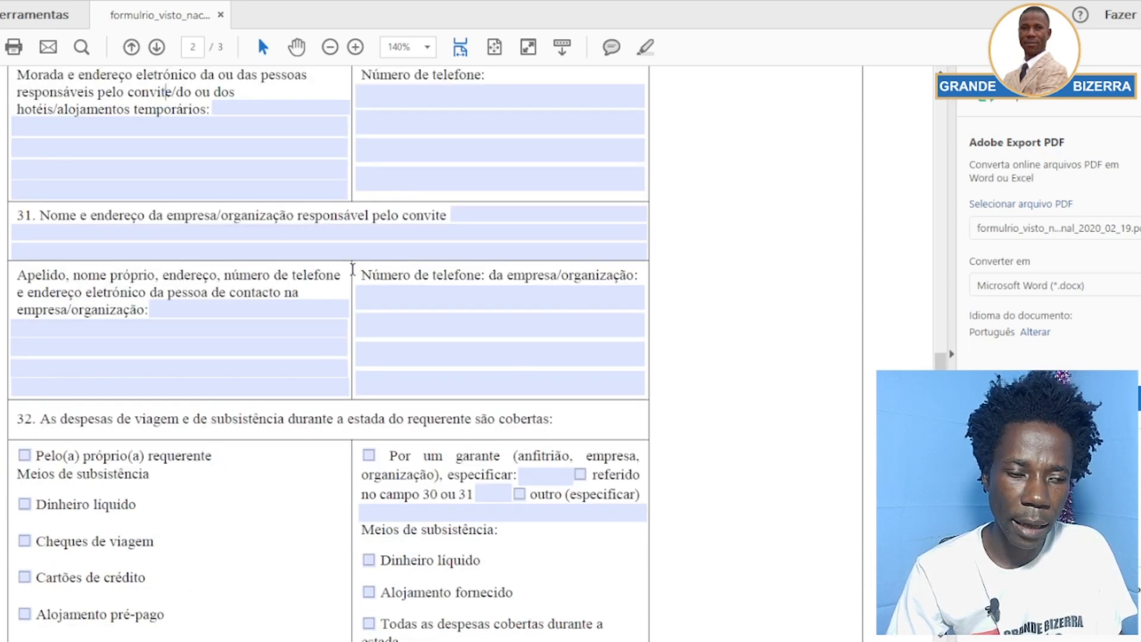
pyautogui.scroll(-4, 352, 269)
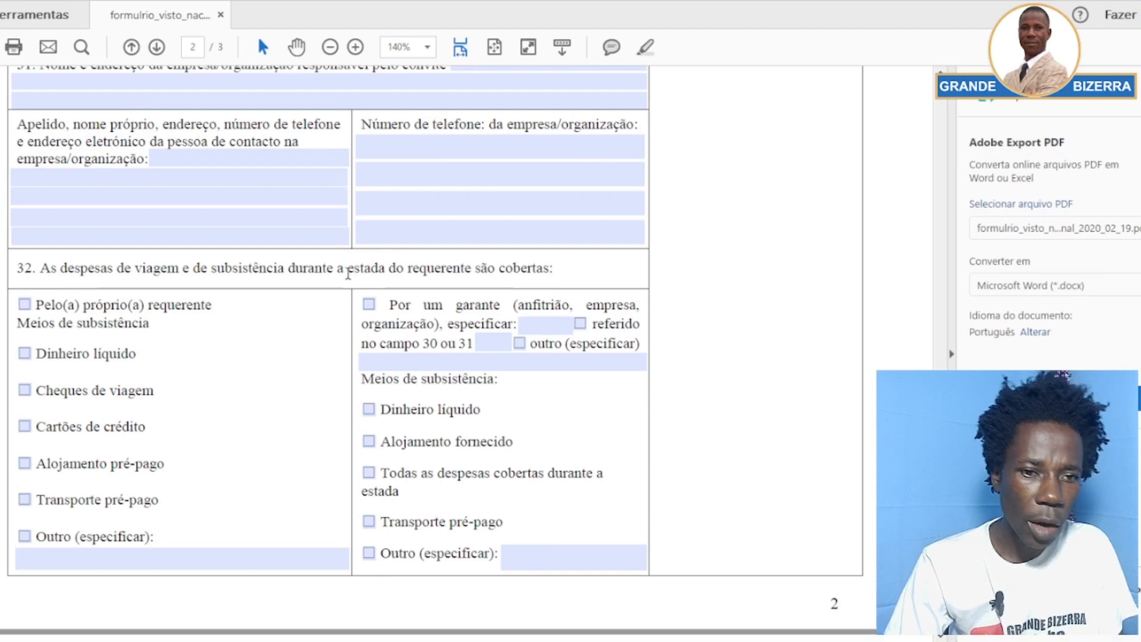
# Tick Dinheiro líquido and Cartões de crédito under item 32's own means of subsistence
pyautogui.scroll(-1, 310, 335)
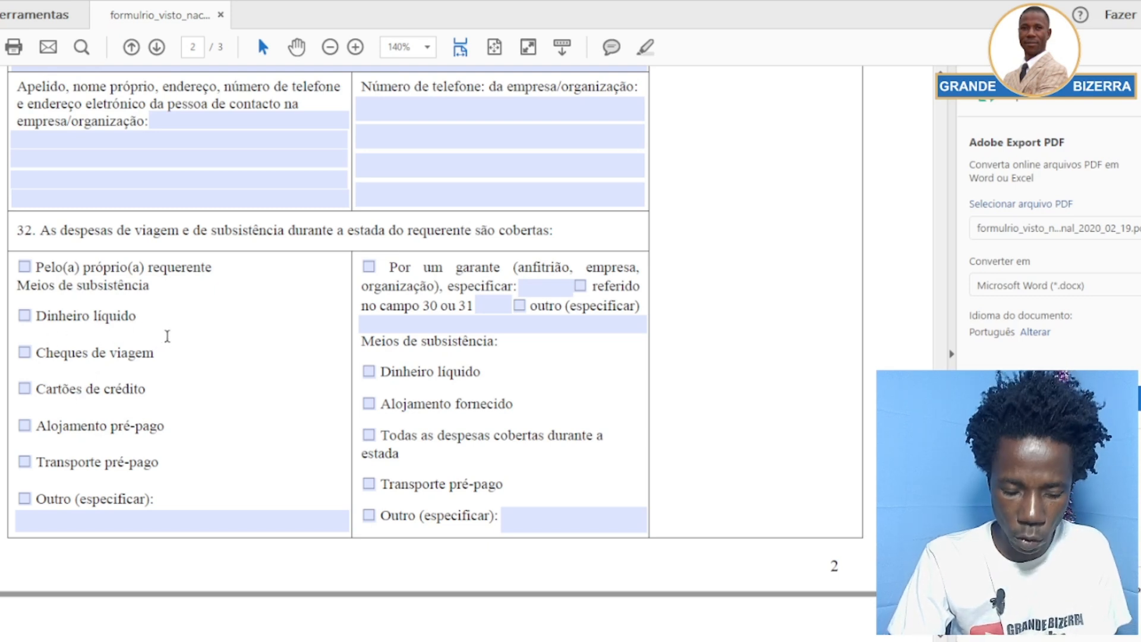
pyautogui.click(25, 316)
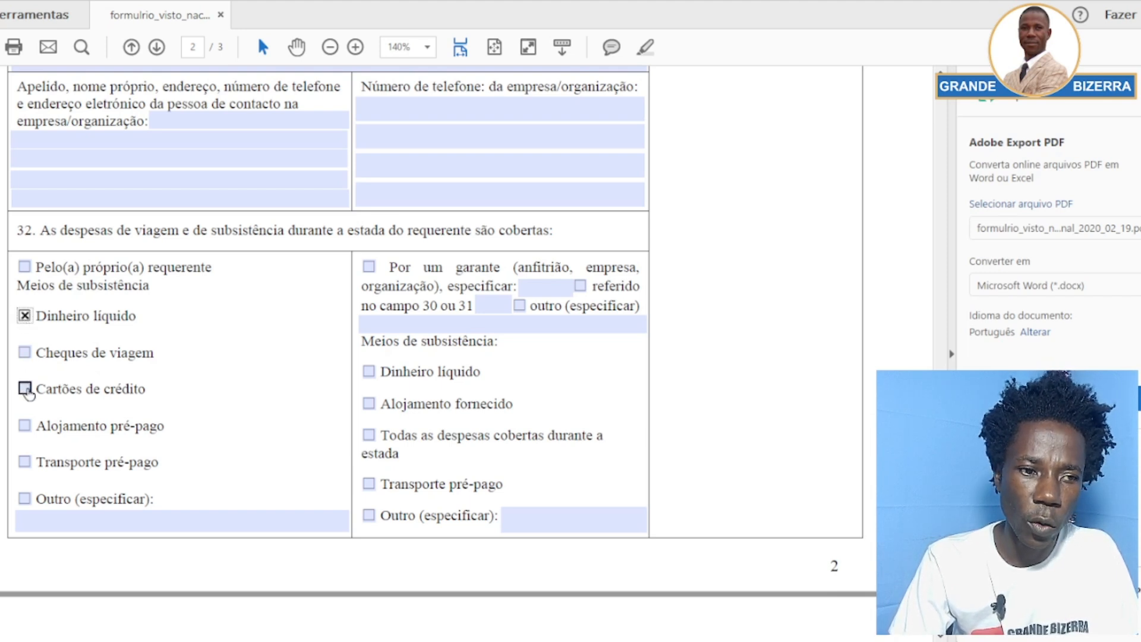
pyautogui.click(24, 389)
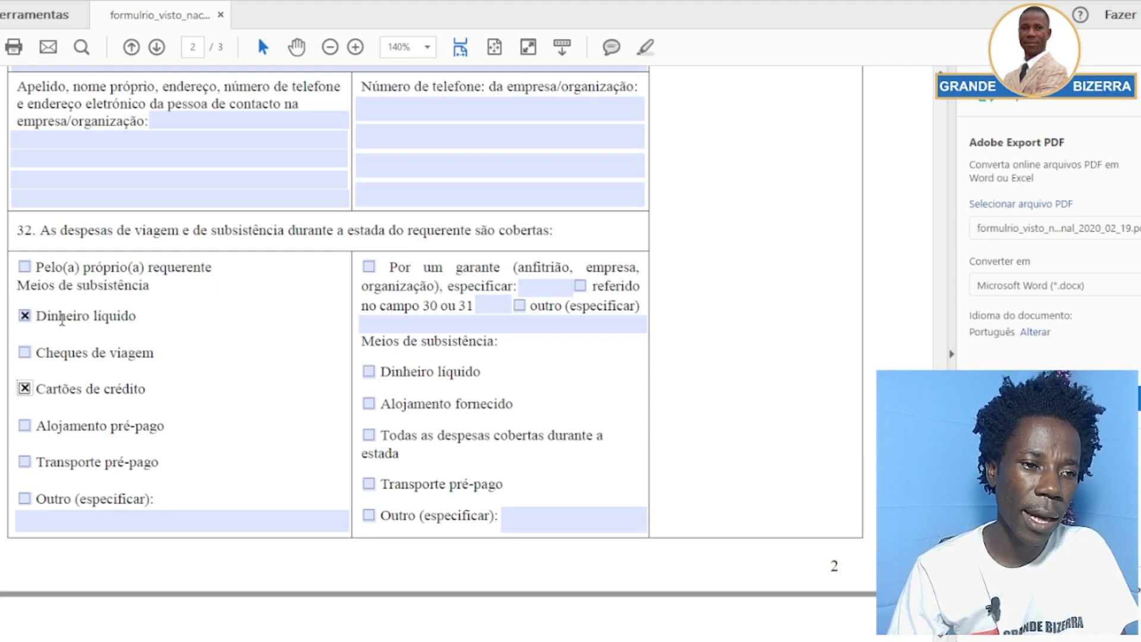
# Scroll through the declaration text to page 3's Local e data and Assinatura boxes
pyautogui.scroll(-2, 194, 340)
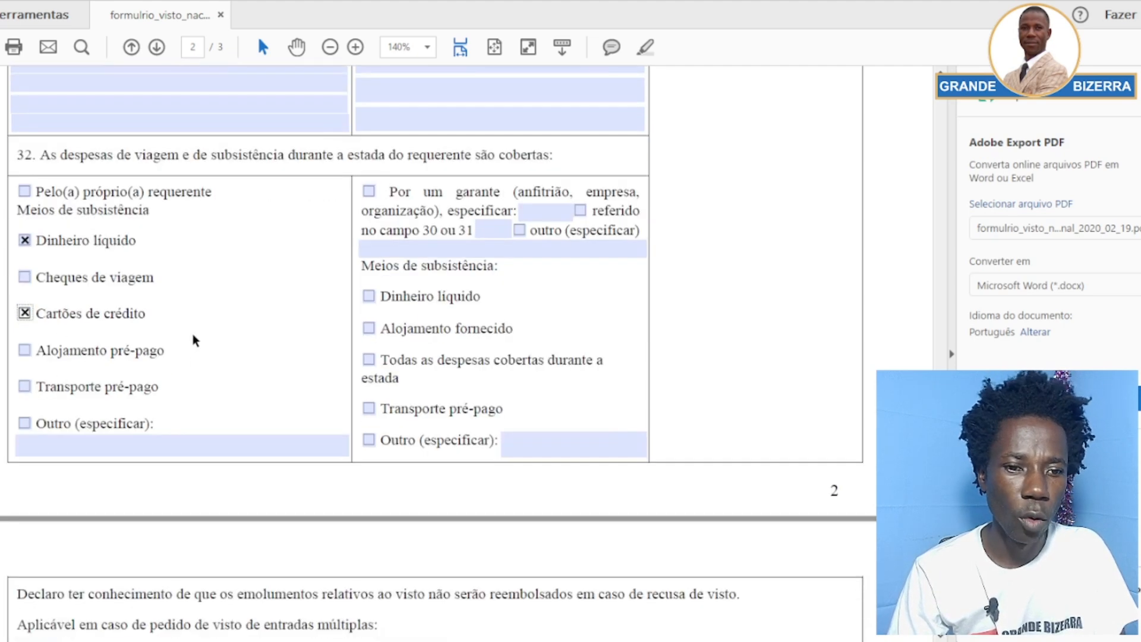
pyautogui.scroll(-2, 193, 340)
pyautogui.scroll(-2, 217, 333)
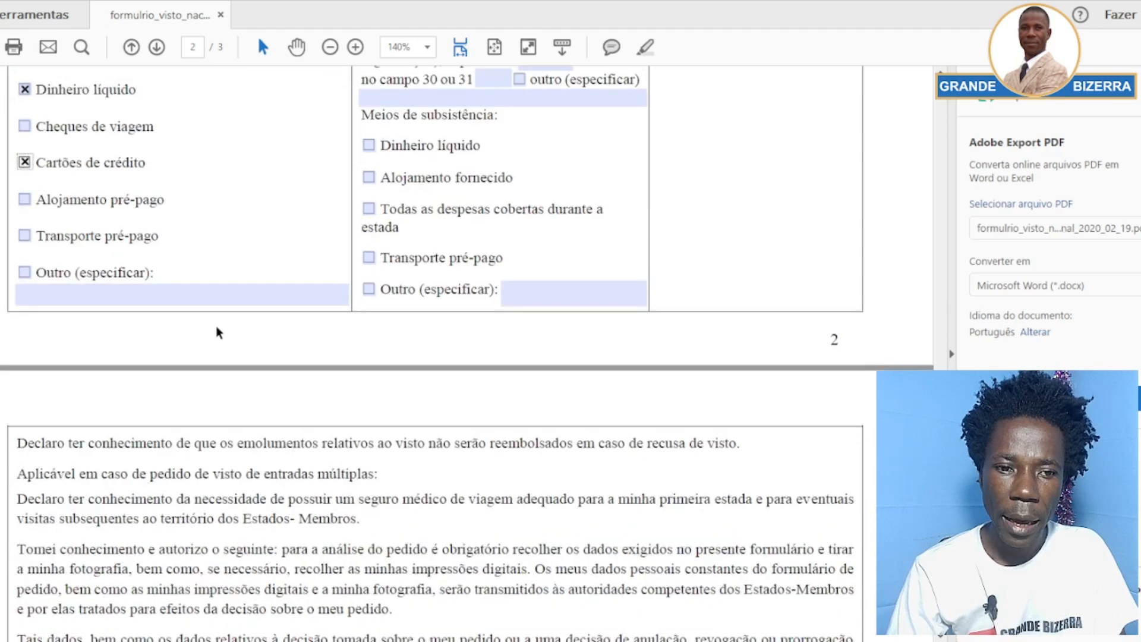
pyautogui.scroll(-18, 216, 332)
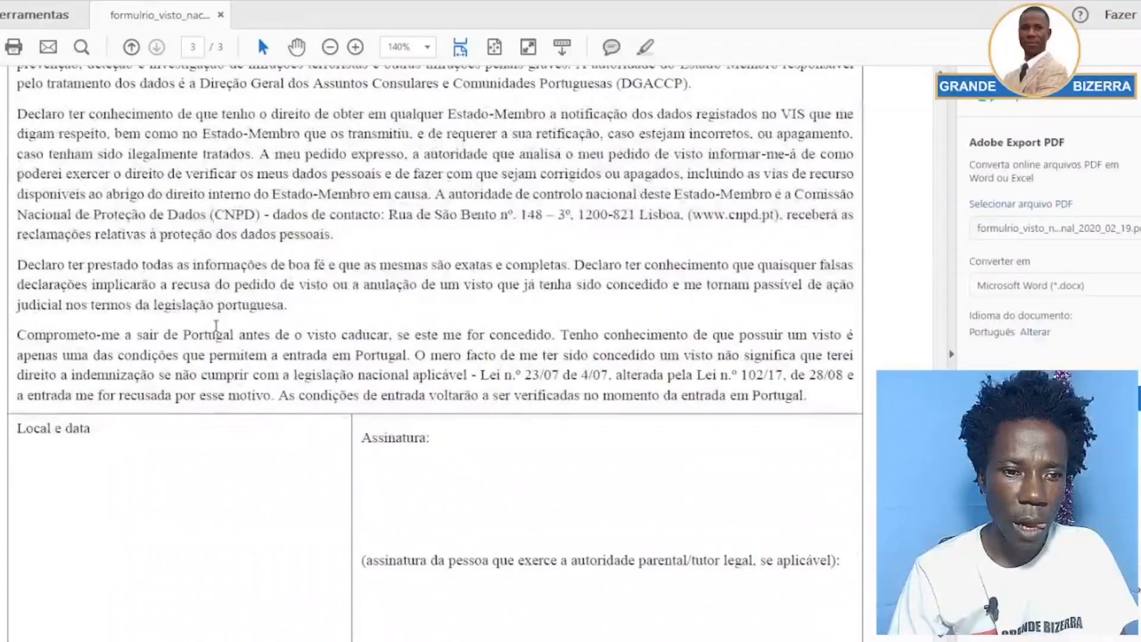
pyautogui.scroll(-5, 217, 328)
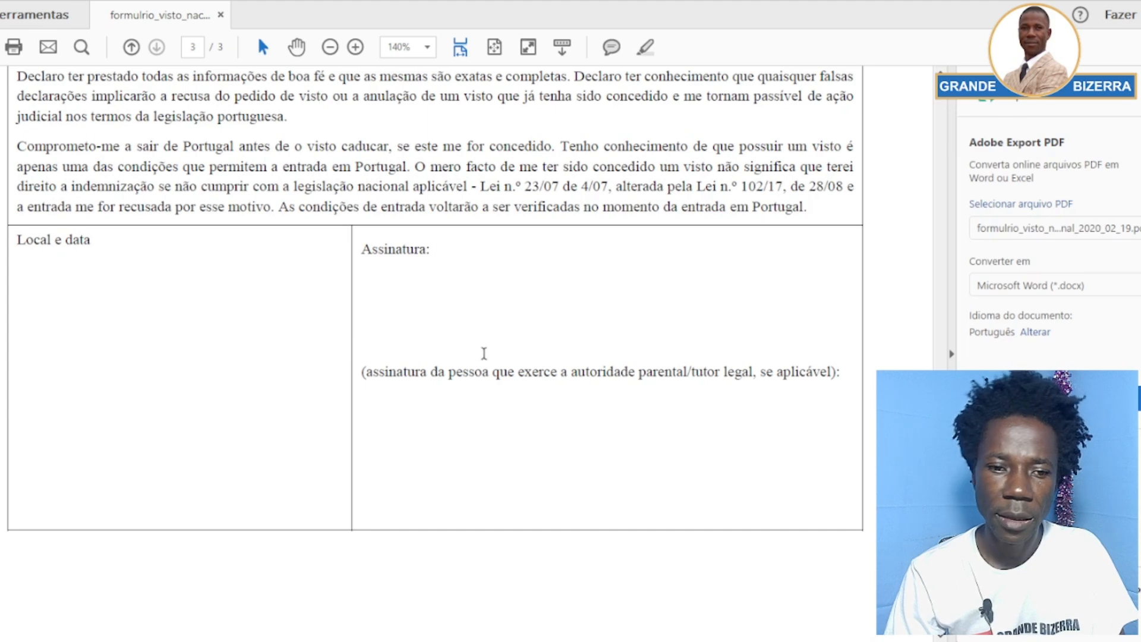
pyautogui.scroll(-3, 474, 339)
pyautogui.scroll(4, 473, 339)
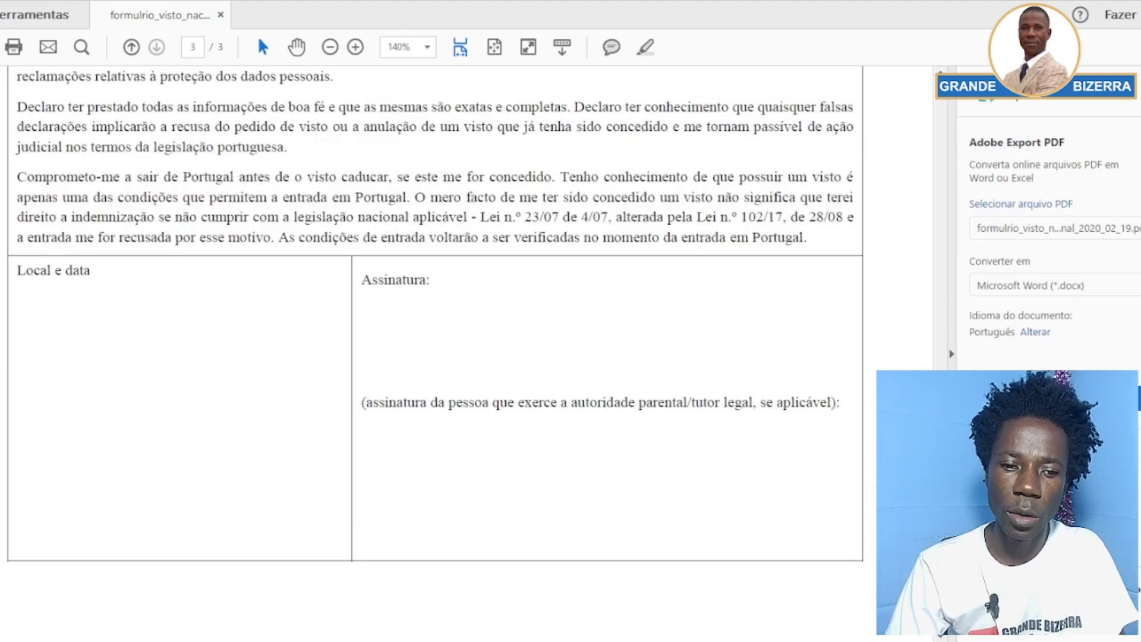